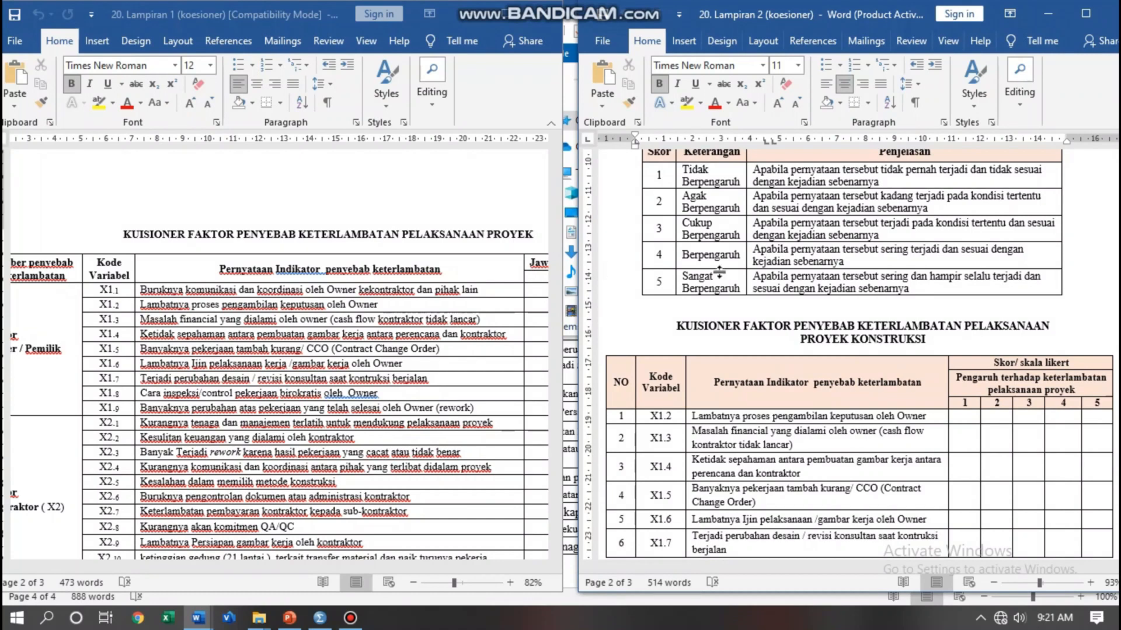
Review the delay-factor indicator tables for variables X1 to X5 in the Lampiran 1 questionnaire.
click(416, 175)
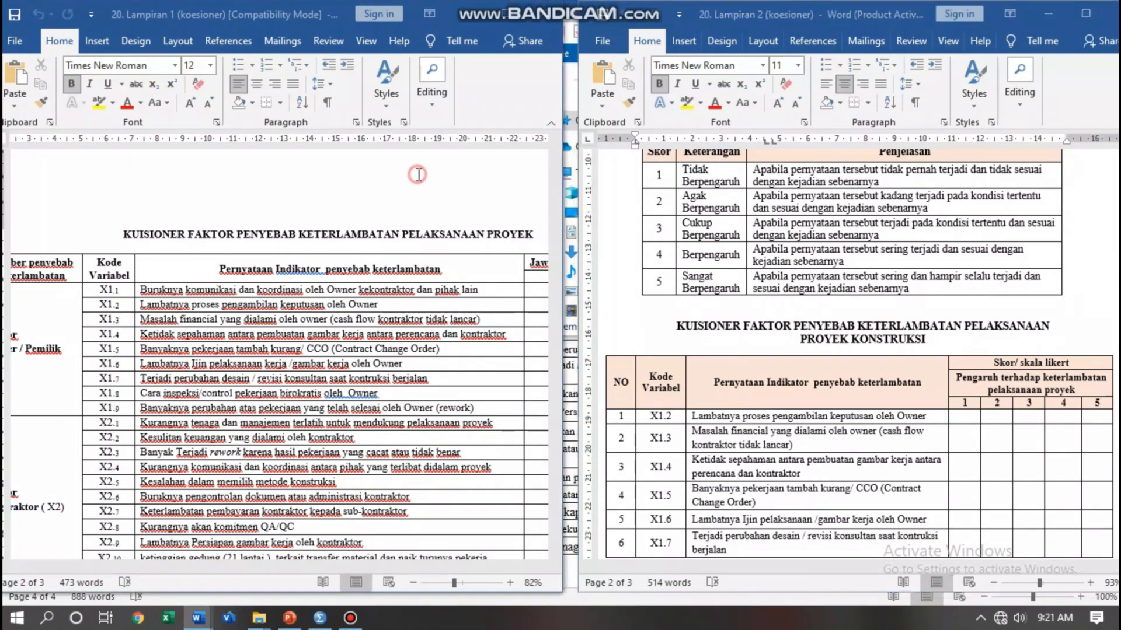
scroll(404, 310, down, 1)
scroll(404, 310, down, 15)
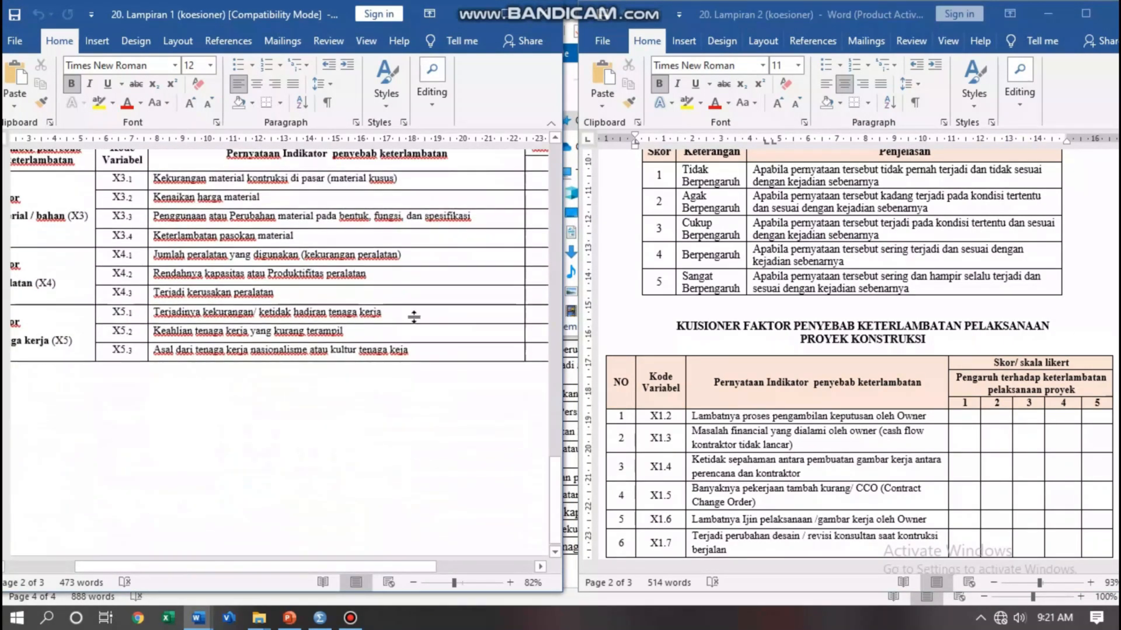
scroll(415, 317, up, 10)
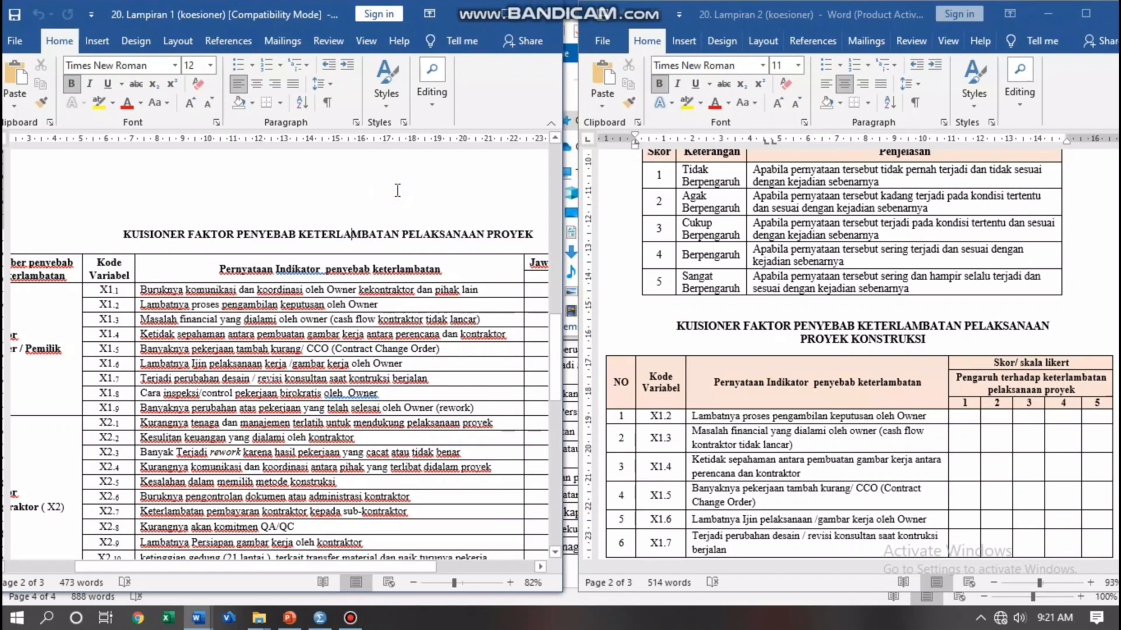
scroll(435, 211, down, 2)
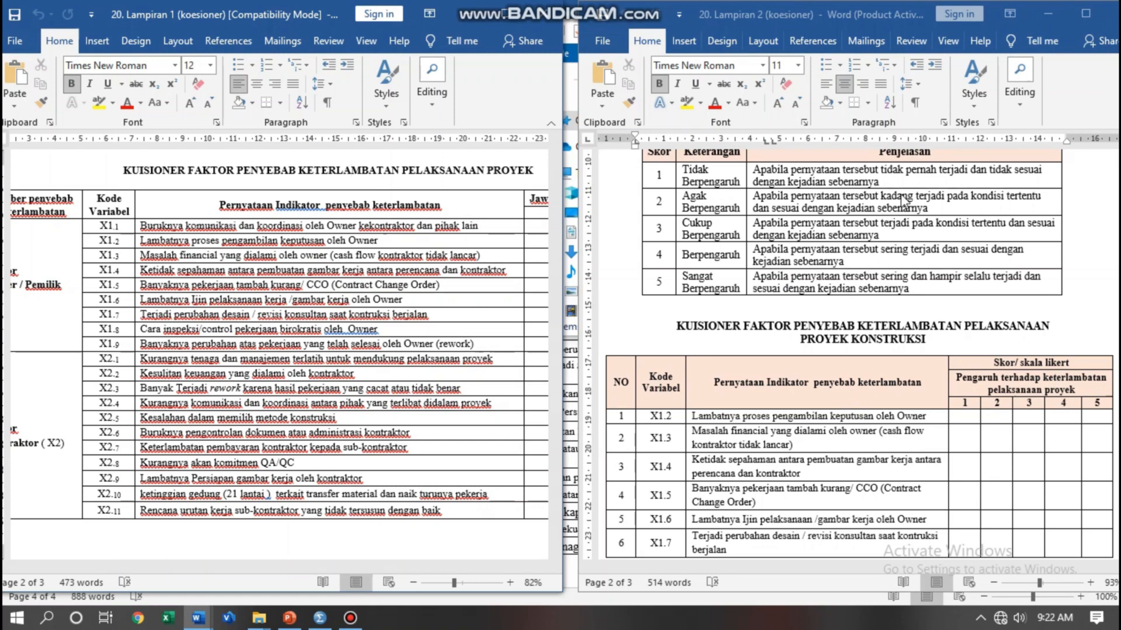
scroll(855, 252, down, 1)
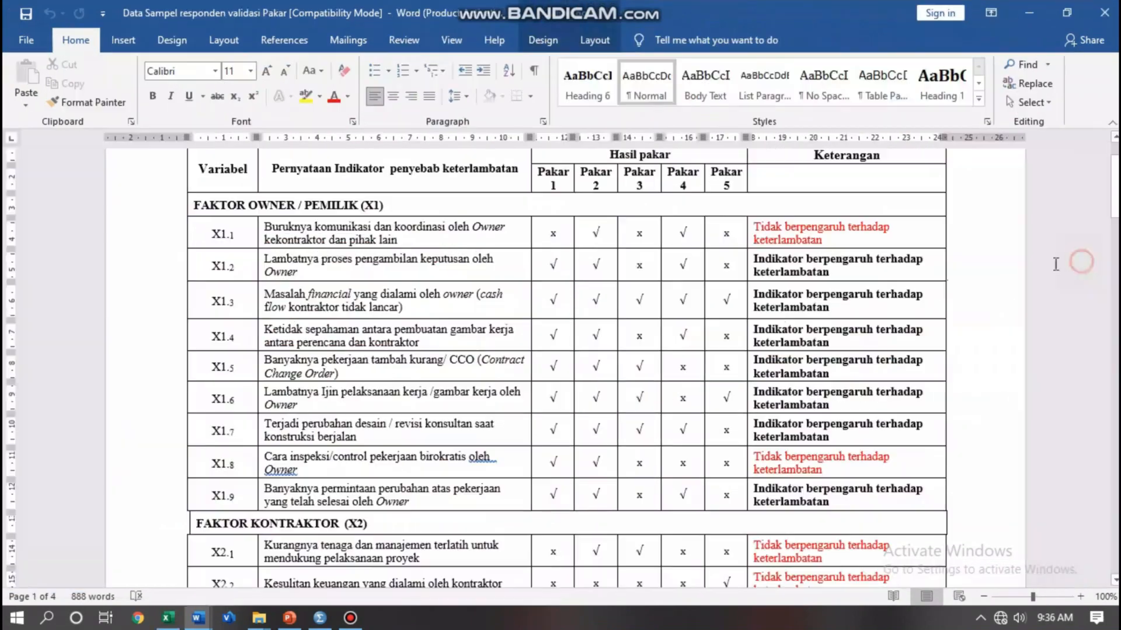
Examine the five experts' first-stage validation results for factors X1 to X3 in the Data Sampel responden validasi Pakar document.
scroll(660, 277, up, 3)
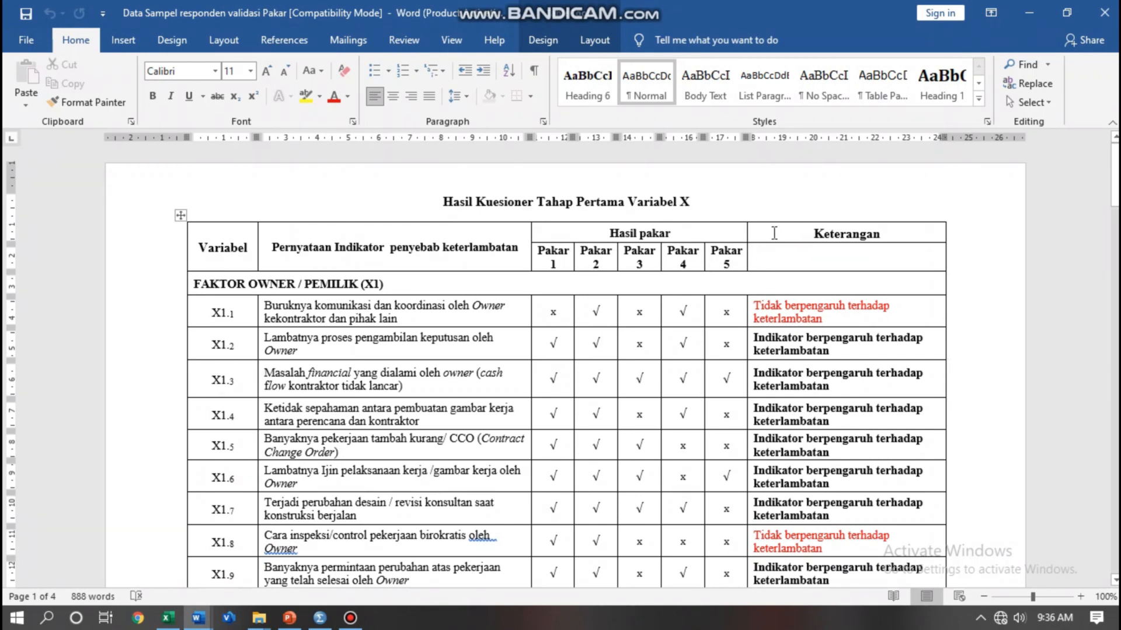
scroll(584, 292, down, 2)
scroll(626, 293, up, 2)
scroll(511, 291, down, 8)
scroll(619, 323, down, 18)
scroll(563, 297, up, 15)
scroll(797, 294, up, 3)
scroll(513, 325, down, 1)
scroll(513, 325, down, 20)
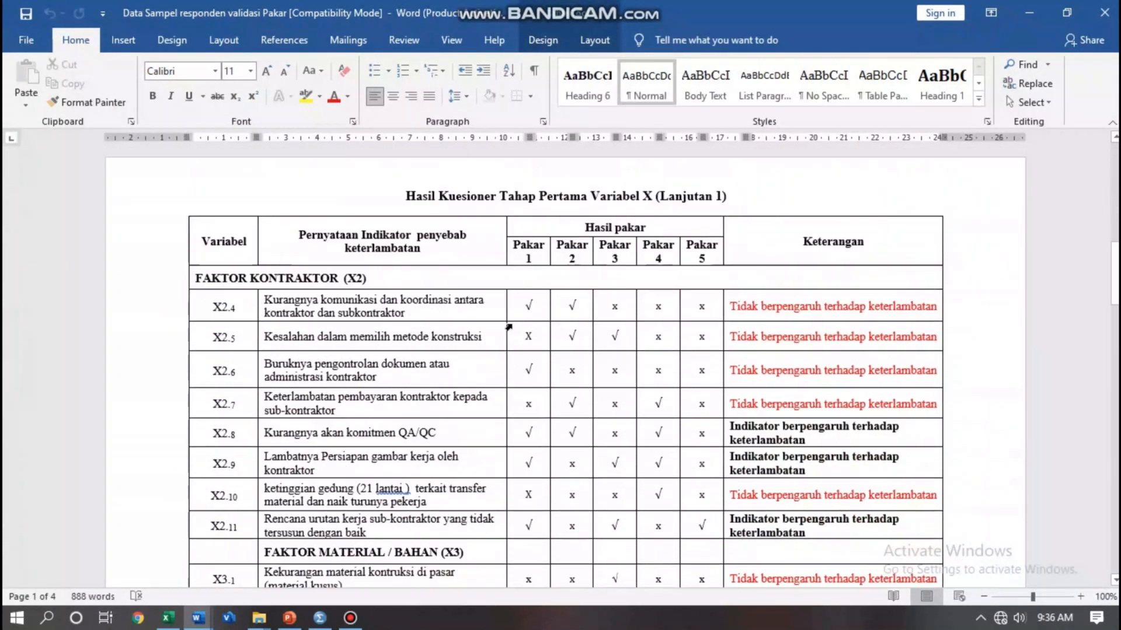
scroll(527, 330, up, 15)
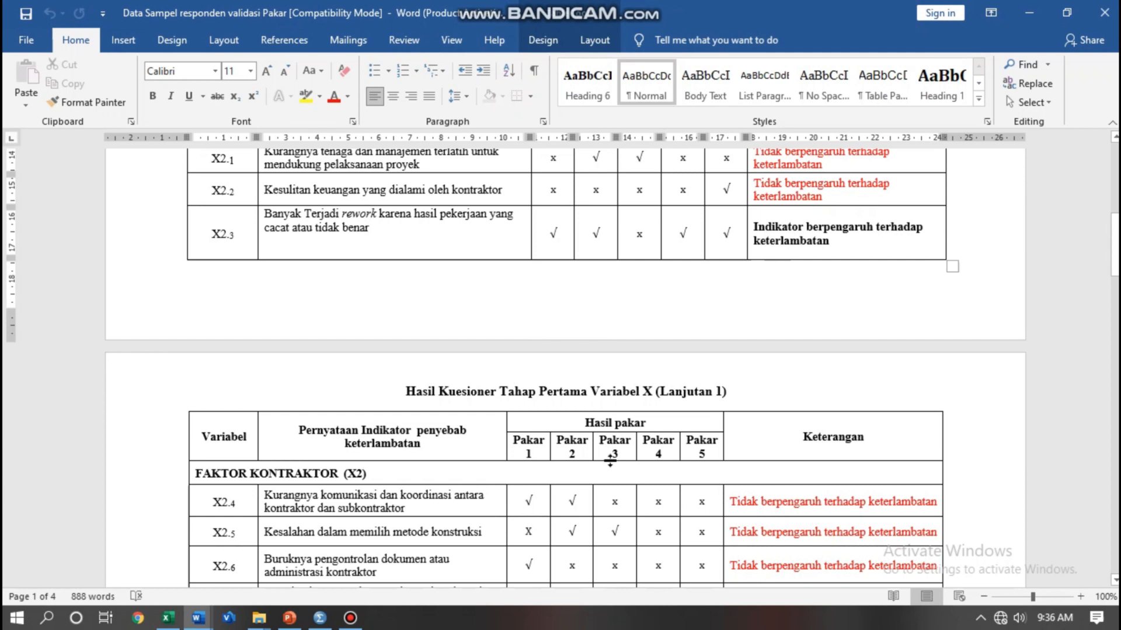
scroll(642, 315, down, 18)
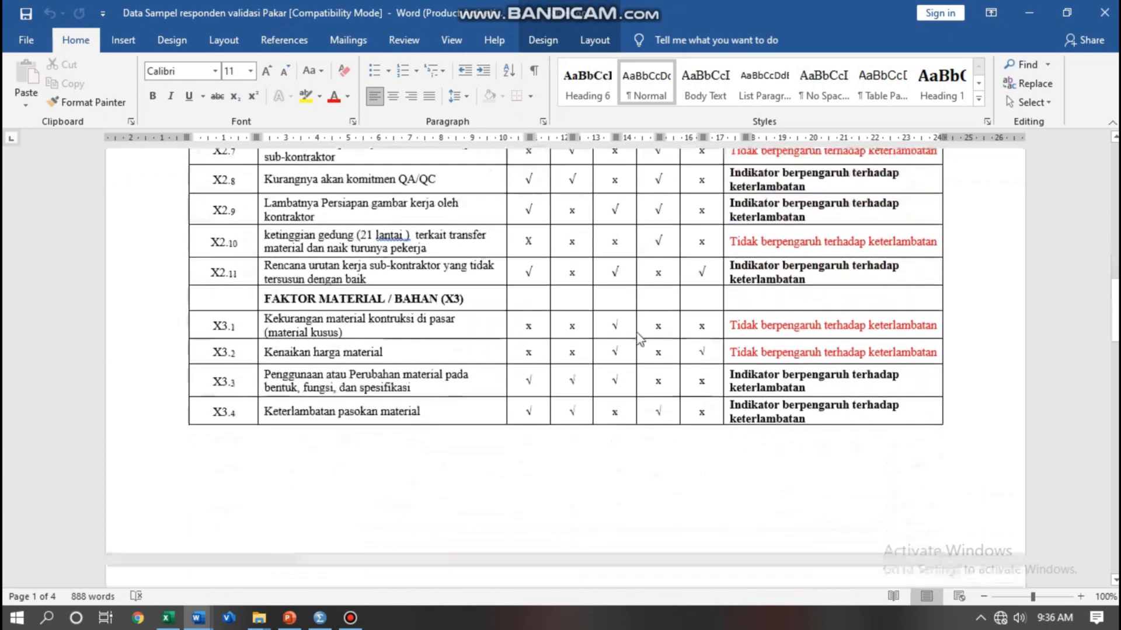
Read the expert validation recap and compare the first-stage results with Tabel 4.3, the stage 2 indicators of variable X.
scroll(638, 331, down, 20)
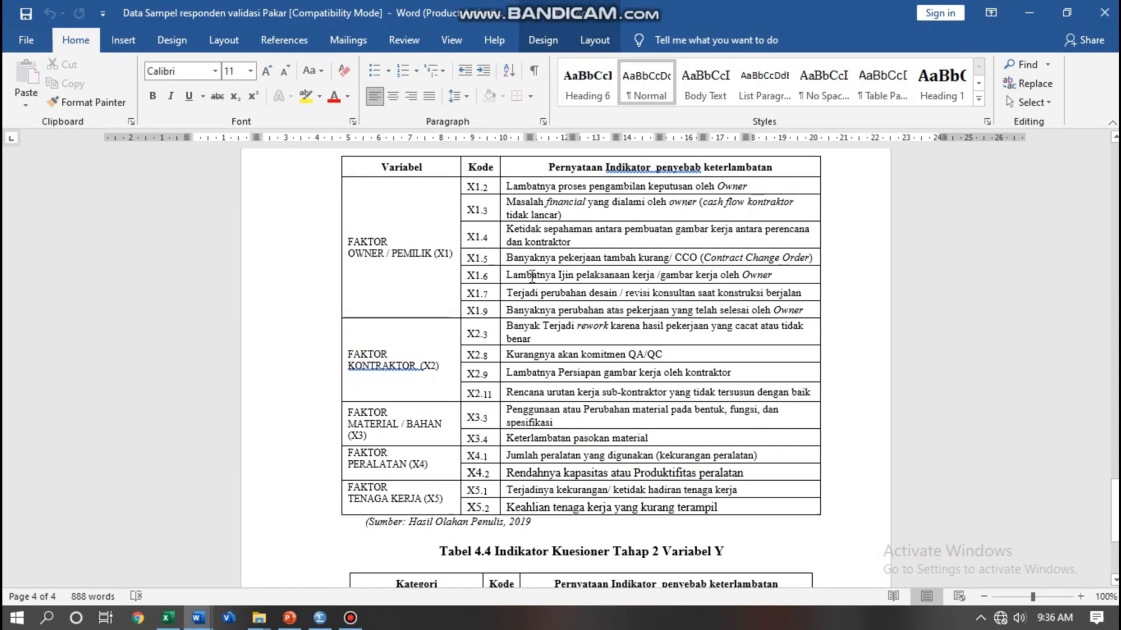
scroll(559, 331, up, 20)
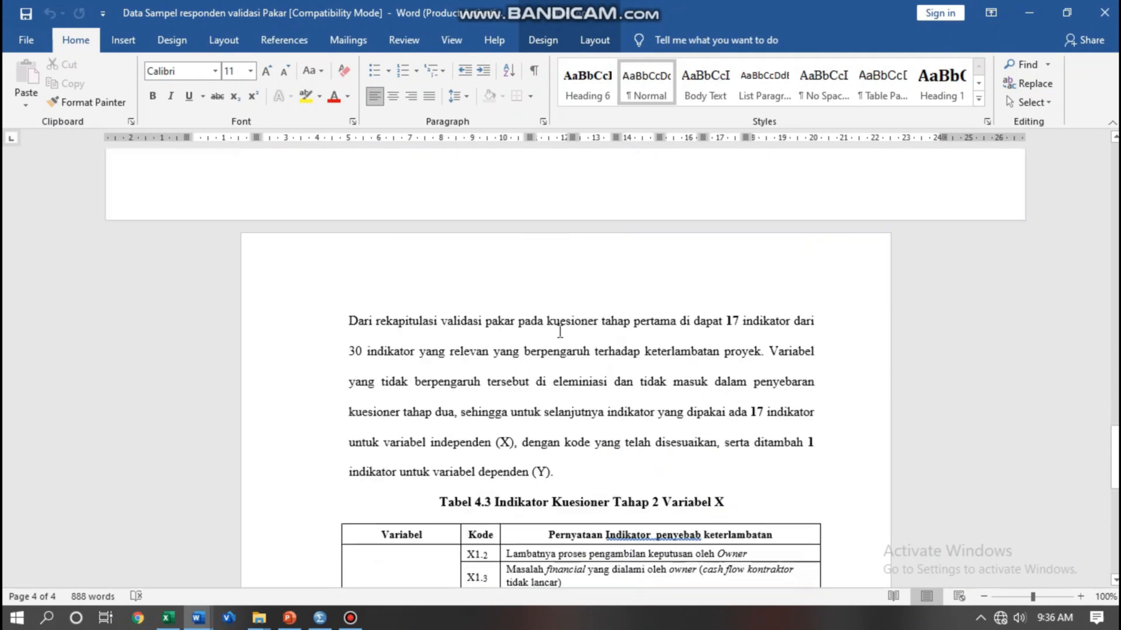
scroll(560, 332, up, 20)
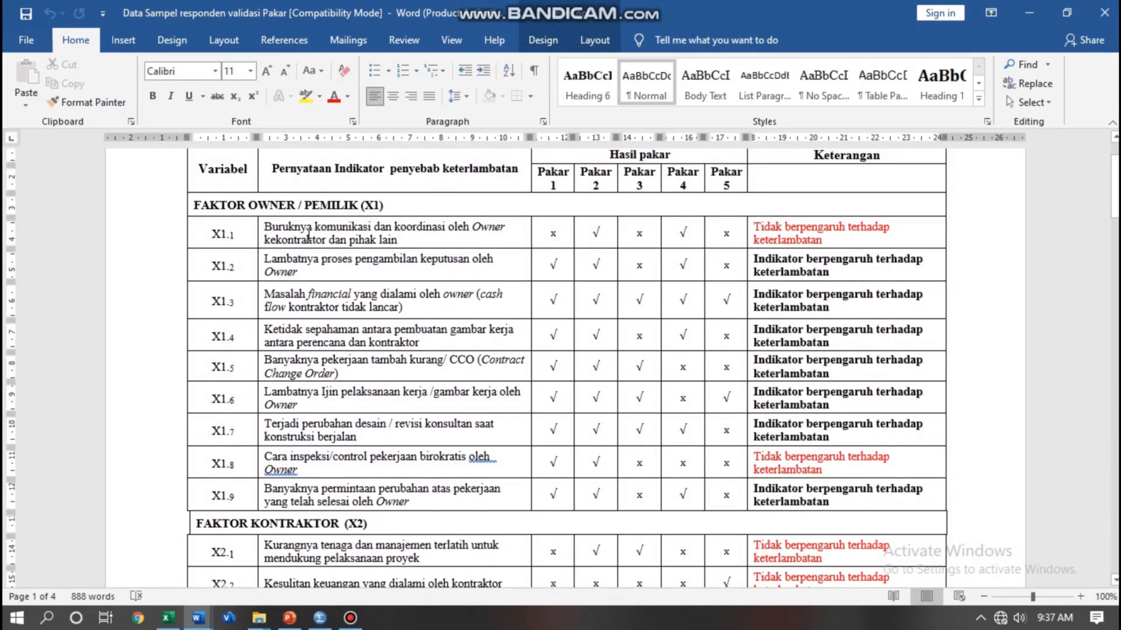
scroll(757, 234, down, 20)
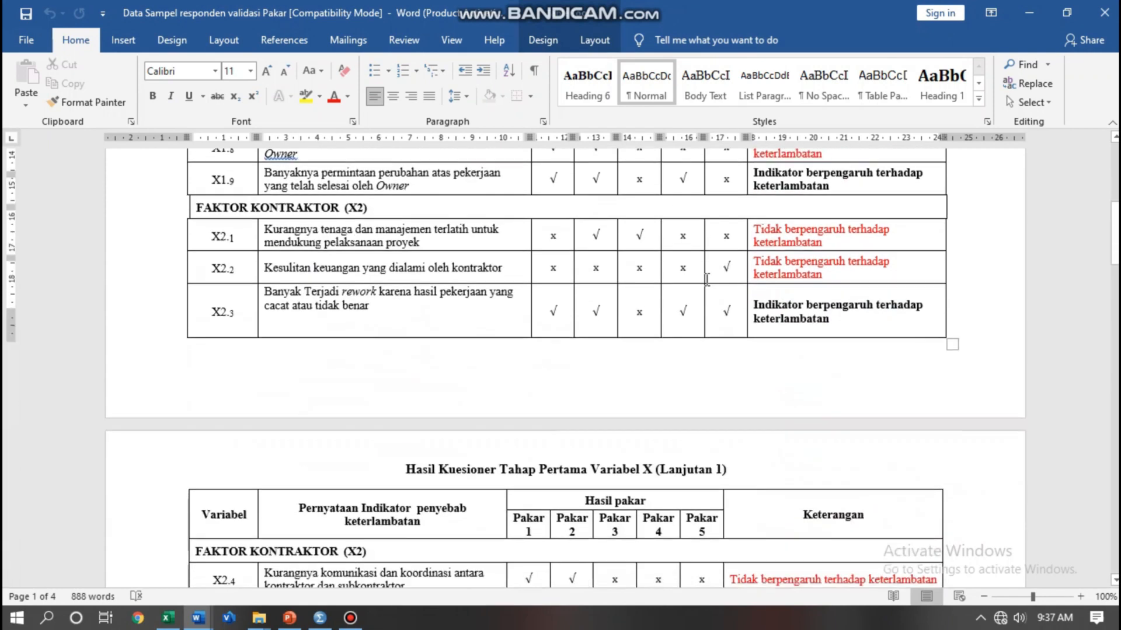
scroll(700, 304, down, 15)
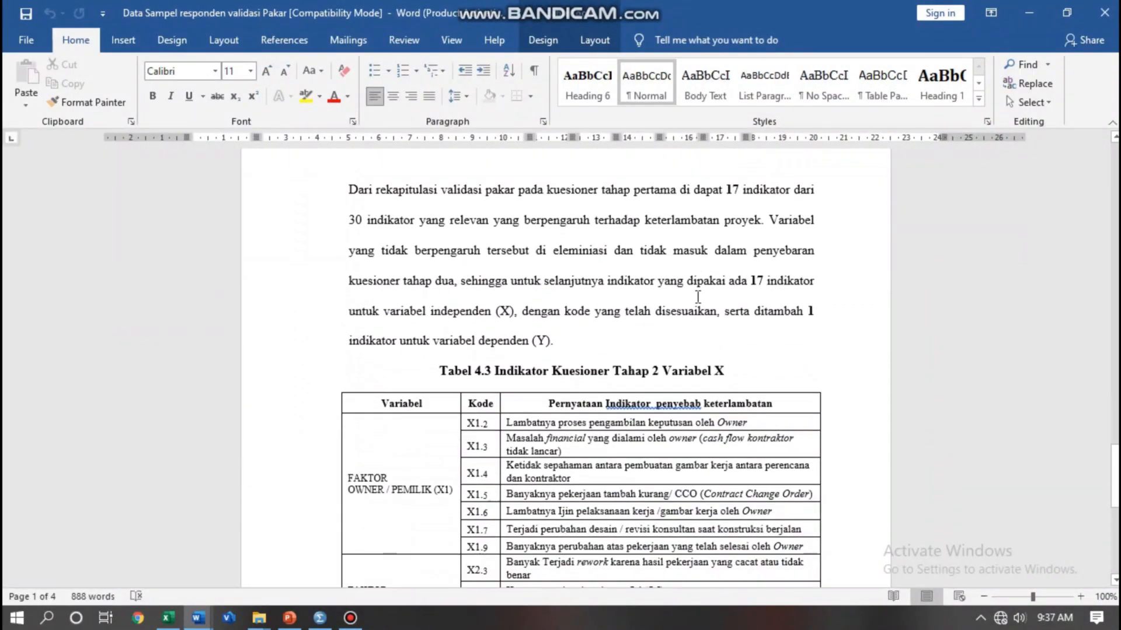
scroll(624, 239, up, 7)
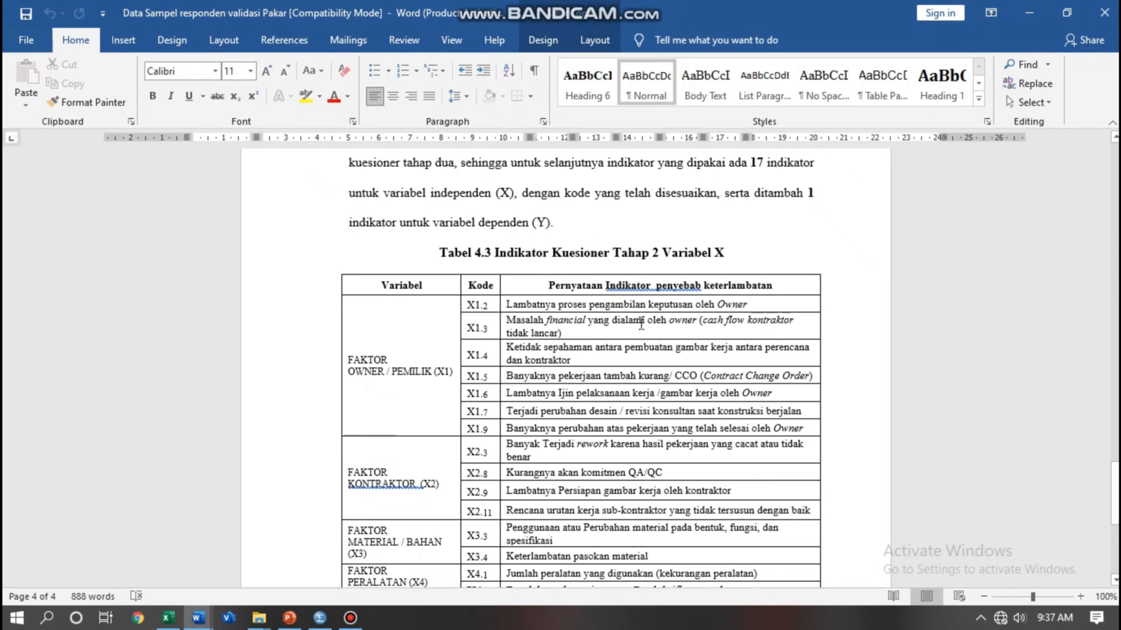
scroll(569, 292, down, 4)
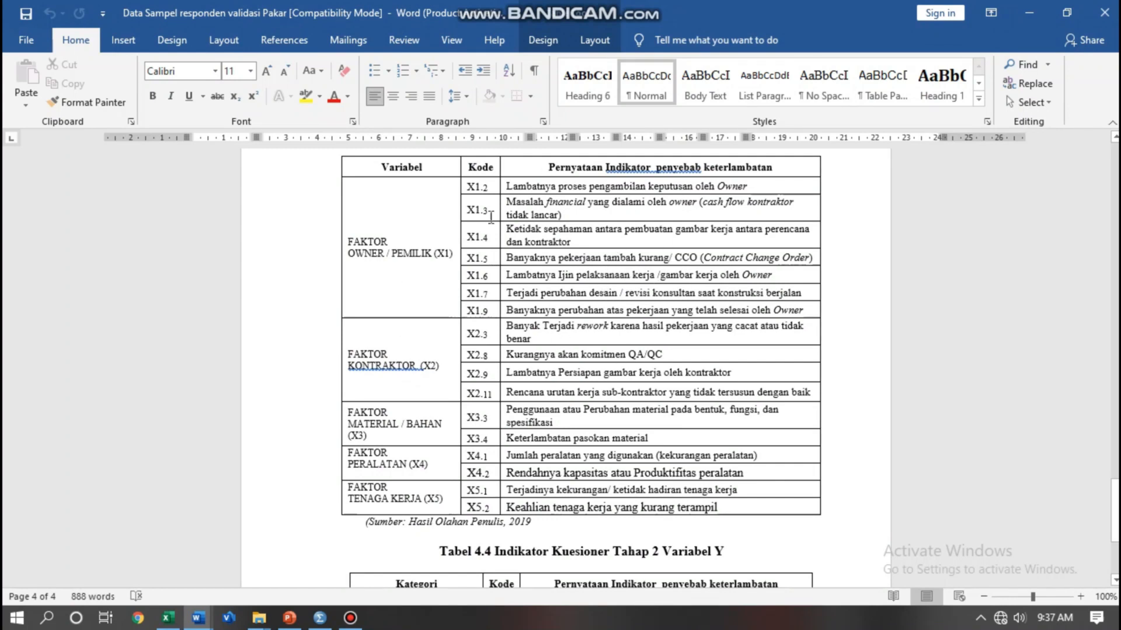
Check the expert results for factors X4 and X5 against the stage 2 indicators in Tabel 4.3 and Tabel 4.4.
scroll(621, 327, up, 10)
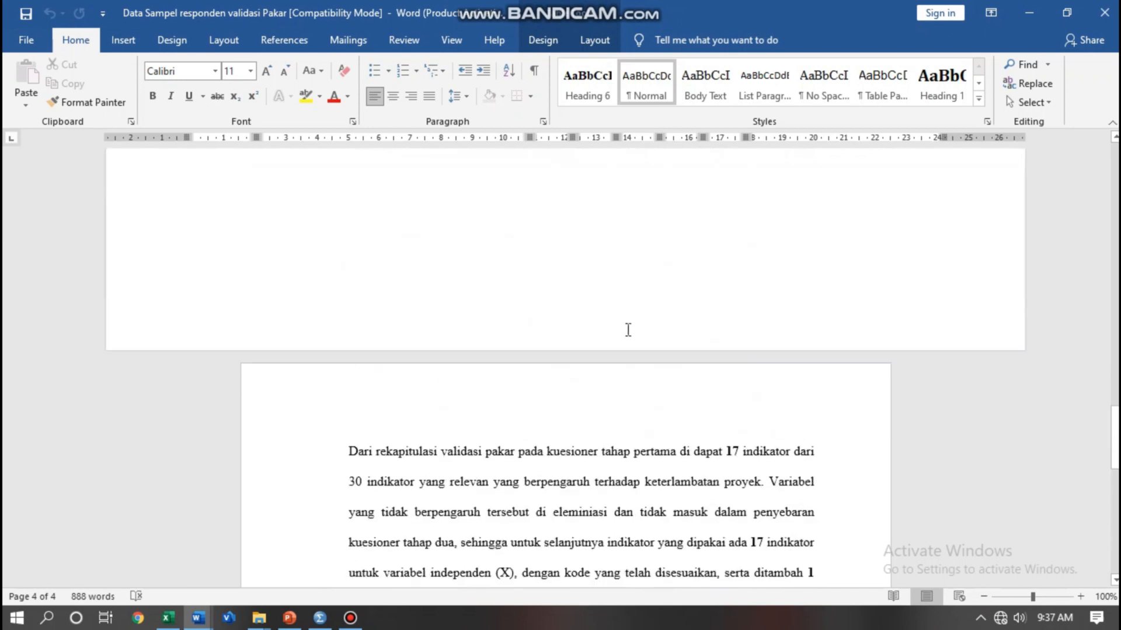
scroll(604, 328, down, 10)
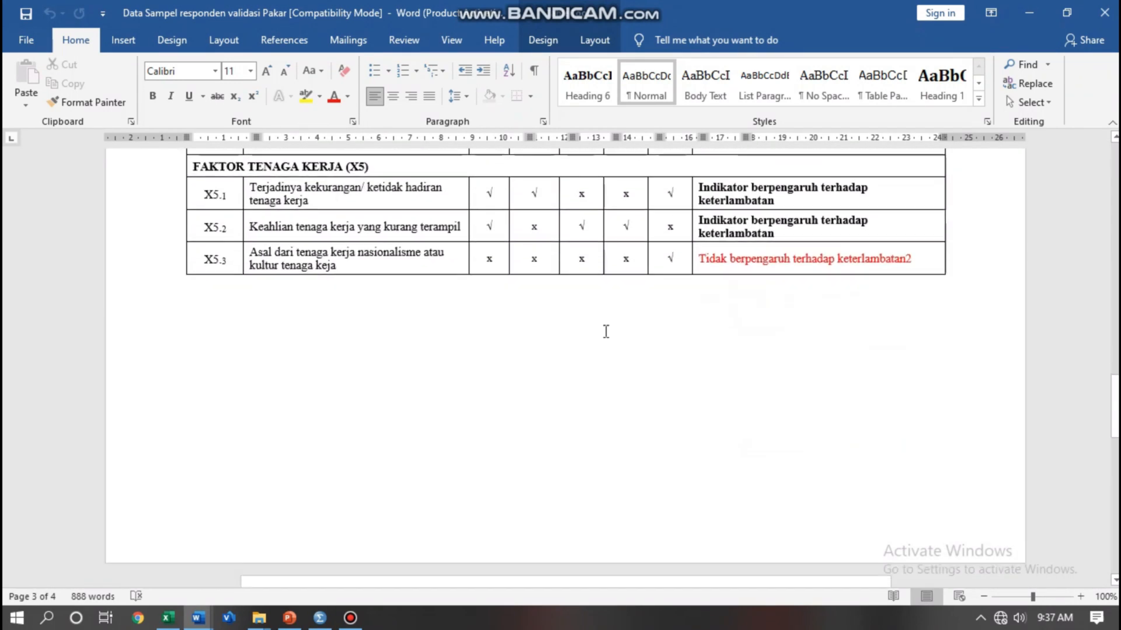
scroll(802, 301, up, 6)
scroll(759, 304, up, 4)
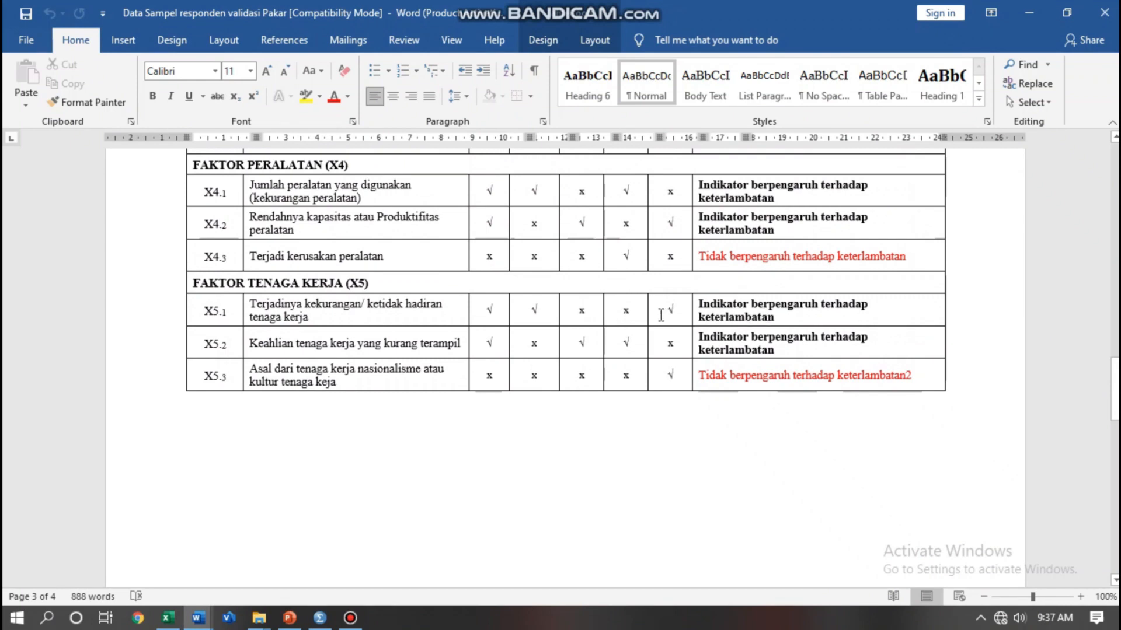
scroll(665, 315, down, 1)
scroll(665, 351, down, 10)
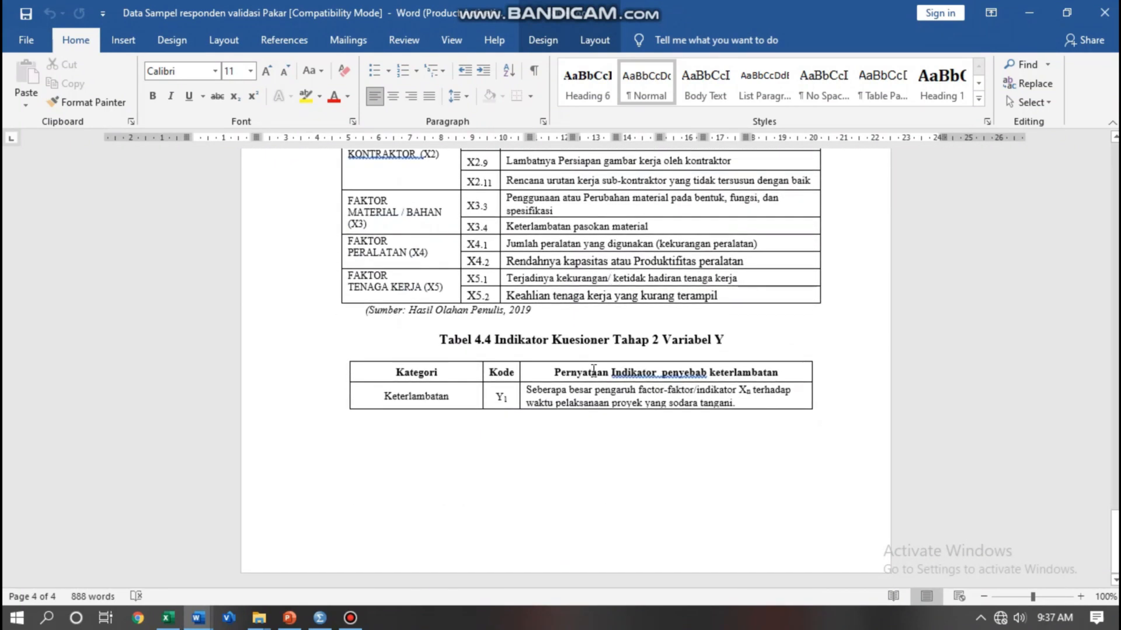
scroll(607, 315, up, 3)
scroll(705, 197, up, 1)
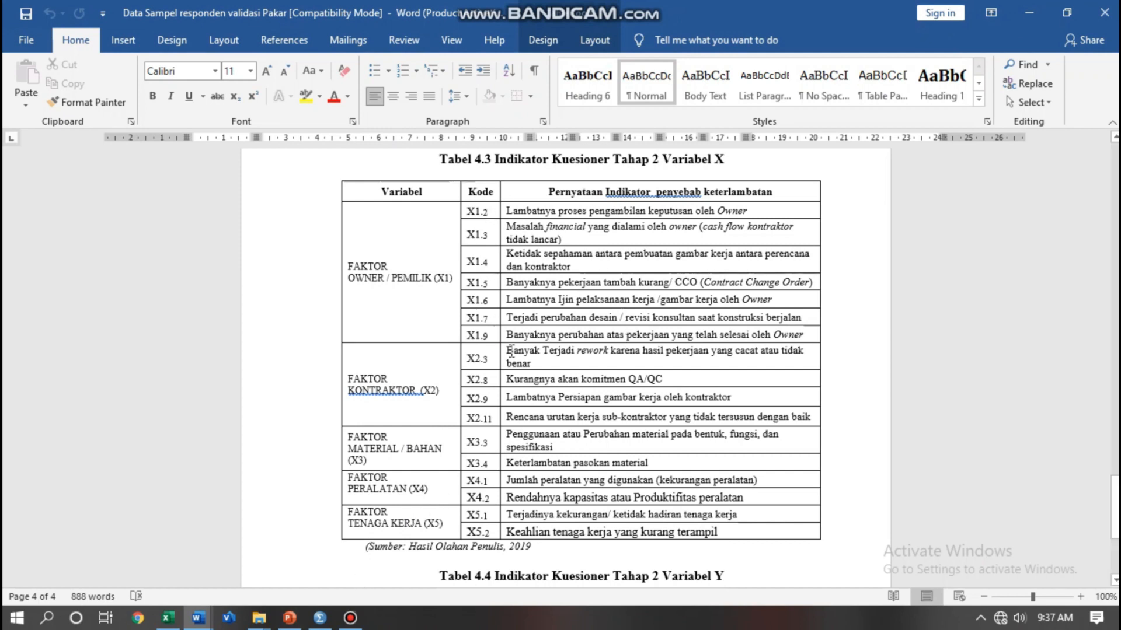
Switch to the Data Sampel Responden From Lapangan workbook in Excel and look through the stage 2 Likert scores.
click(172, 622)
click(671, 437)
scroll(646, 359, up, 10)
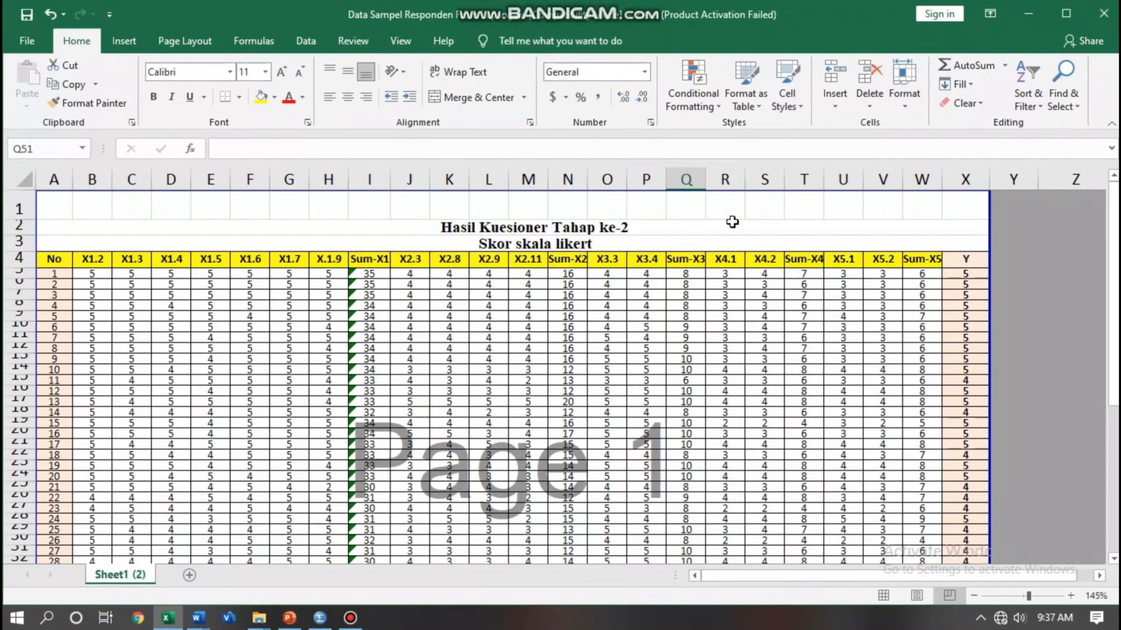
click(731, 226)
scroll(189, 333, down, 5)
scroll(190, 333, up, 5)
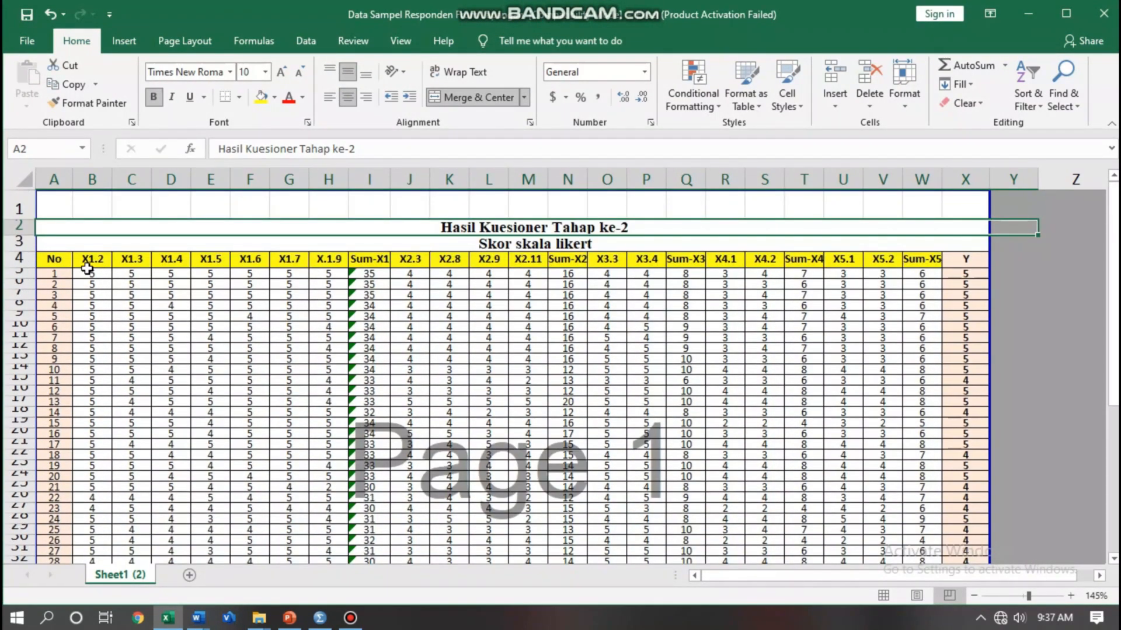
Examine the title rows and the variable columns X1.2 through Y of the stage 2 Likert score table.
click(208, 212)
click(102, 217)
click(56, 216)
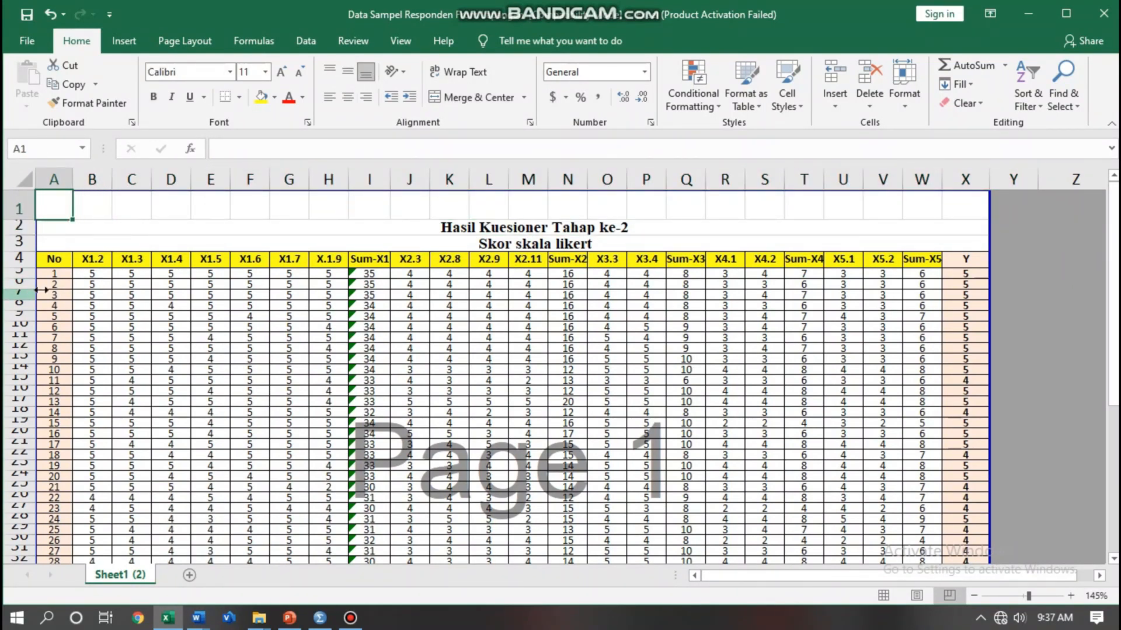
click(90, 232)
click(143, 243)
click(138, 225)
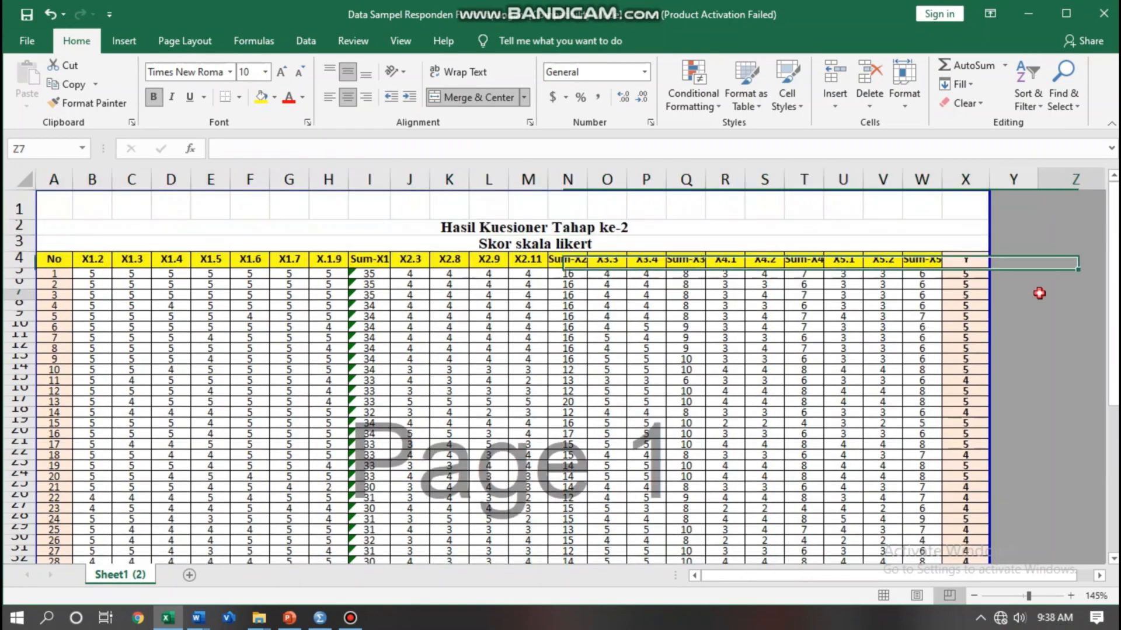
click(1041, 293)
click(721, 228)
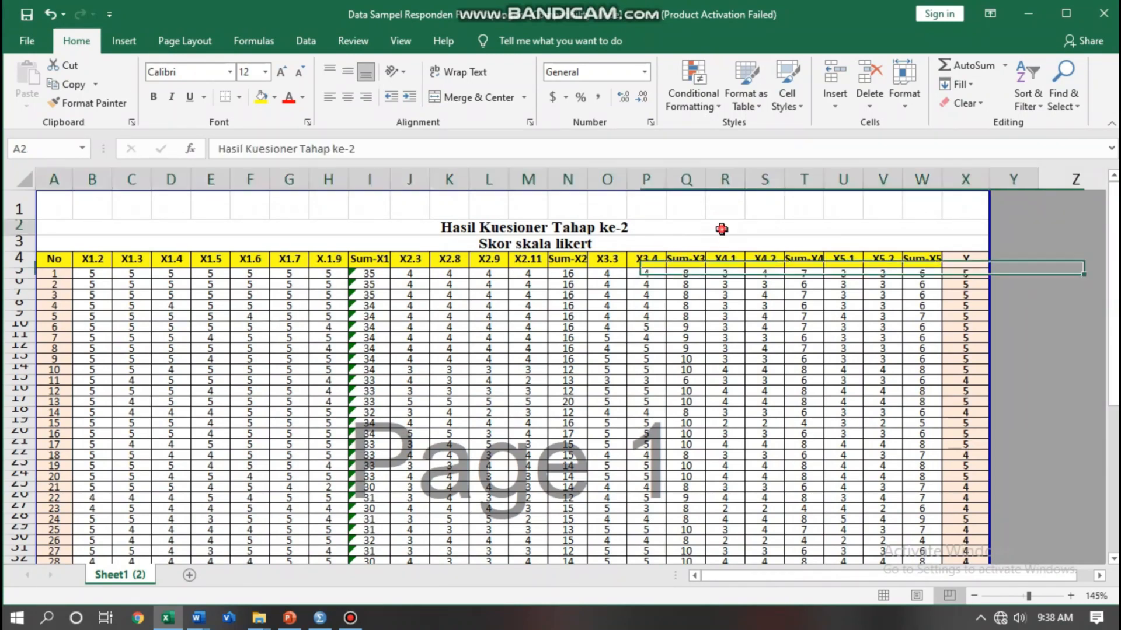
click(240, 207)
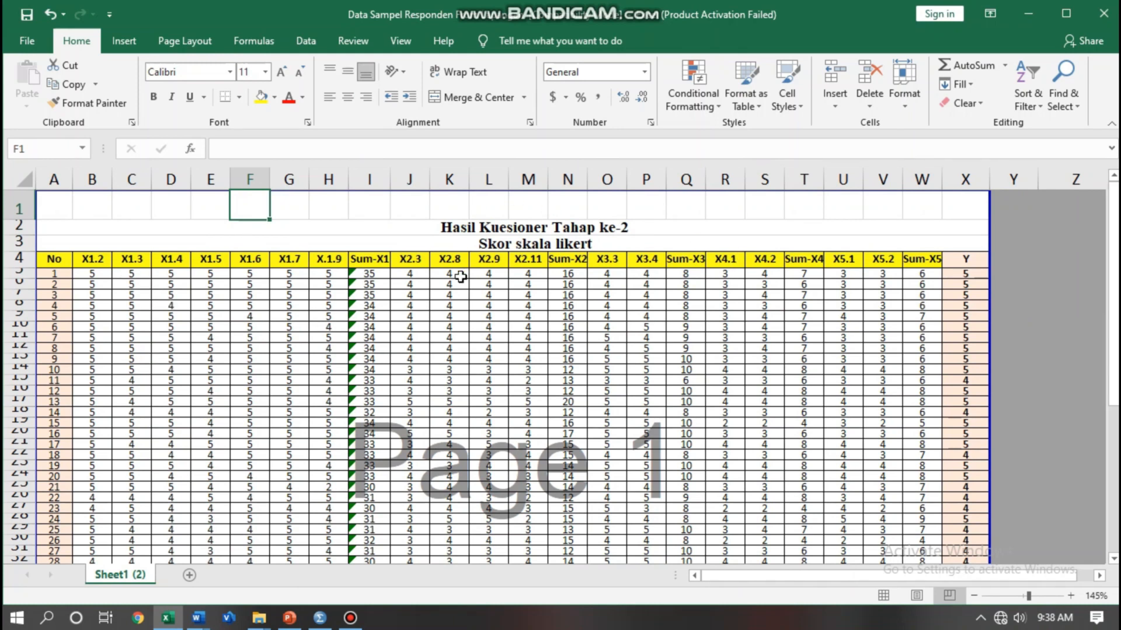
click(680, 229)
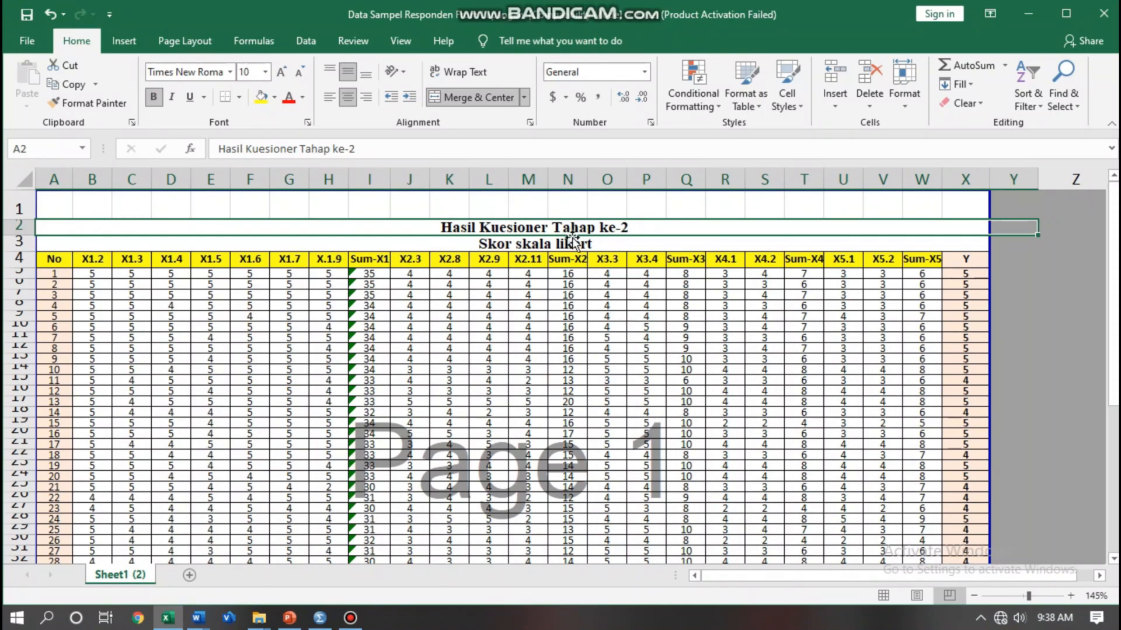
click(604, 246)
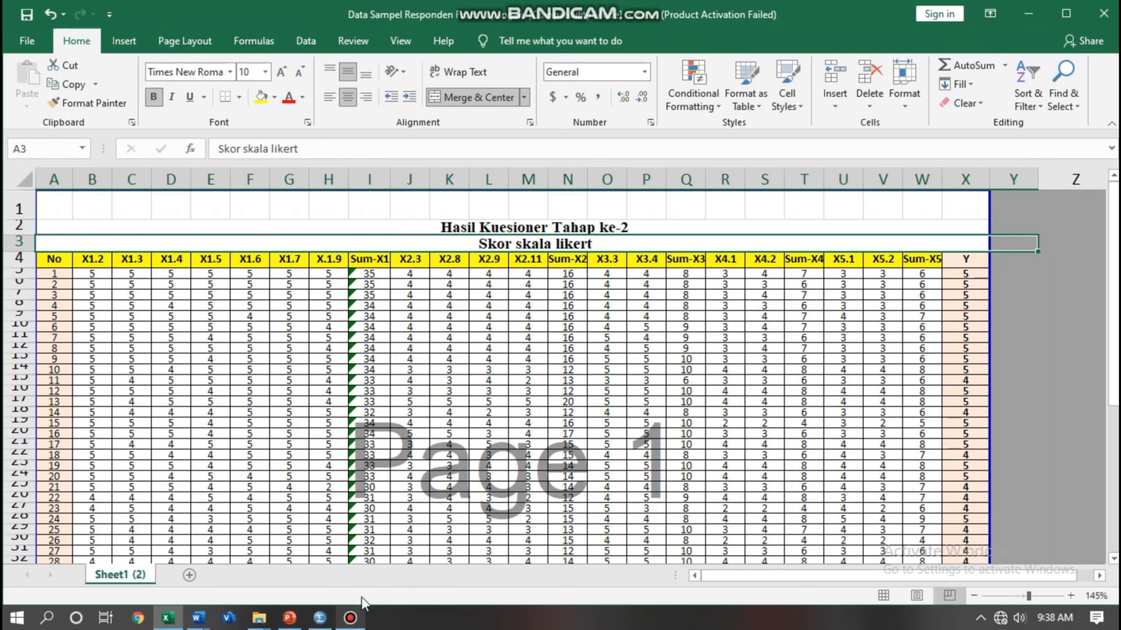
Switch to the Lampiran 2 questionnaire in Word and read its delay-factor indicator table from X1.9 through X5.2.
click(257, 619)
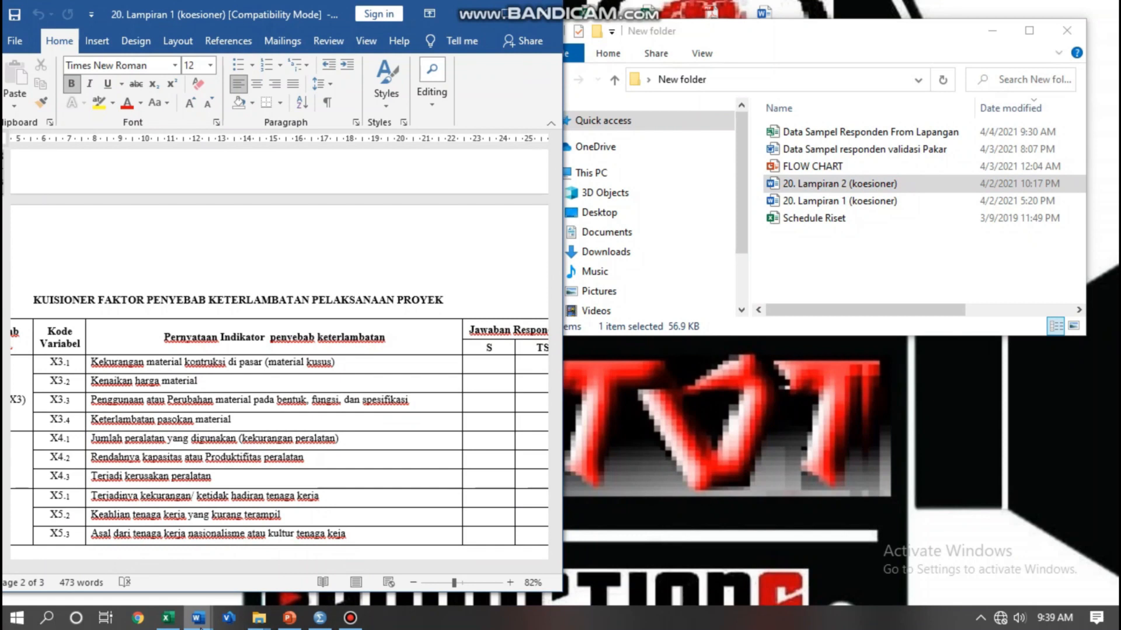
mouse_move(198, 617)
click(70, 575)
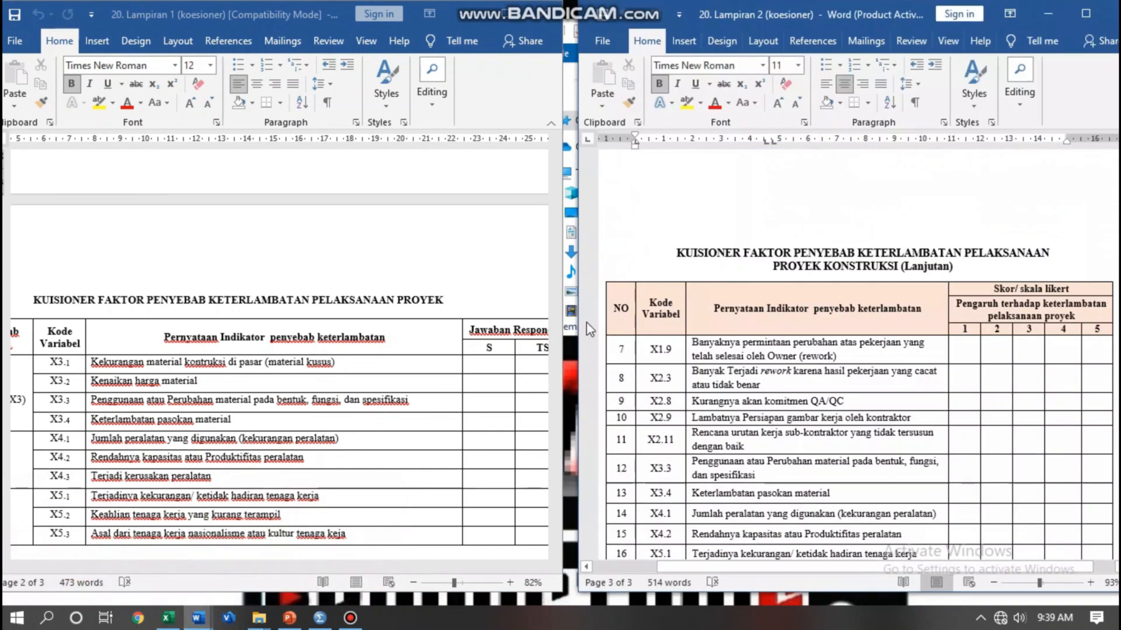
scroll(874, 269, down, 5)
scroll(873, 269, up, 2)
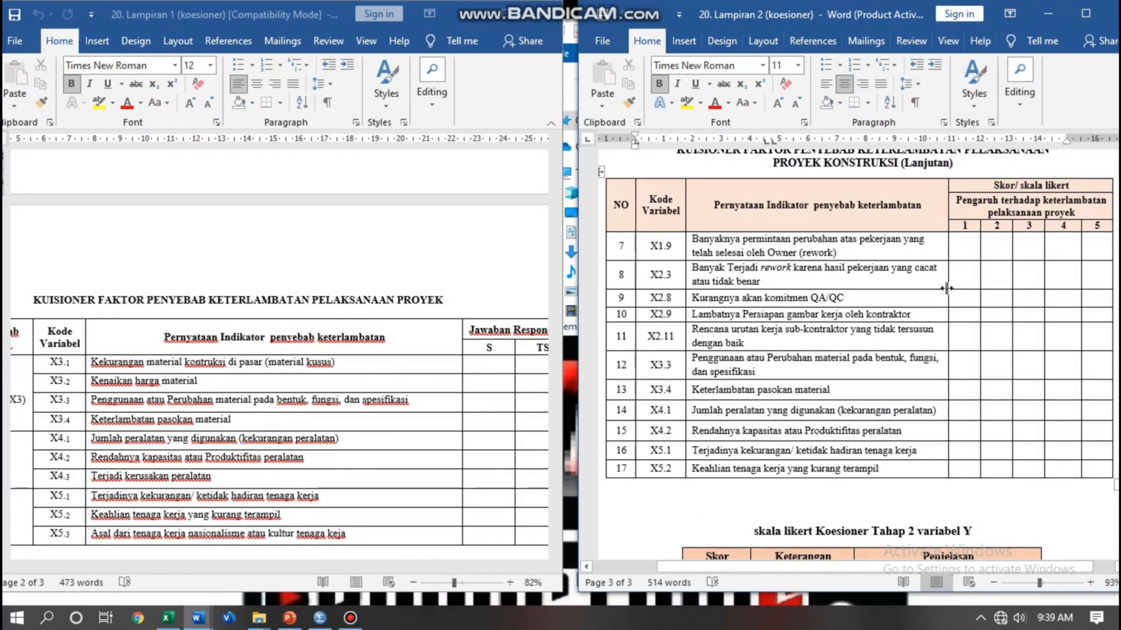
scroll(945, 291, up, 2)
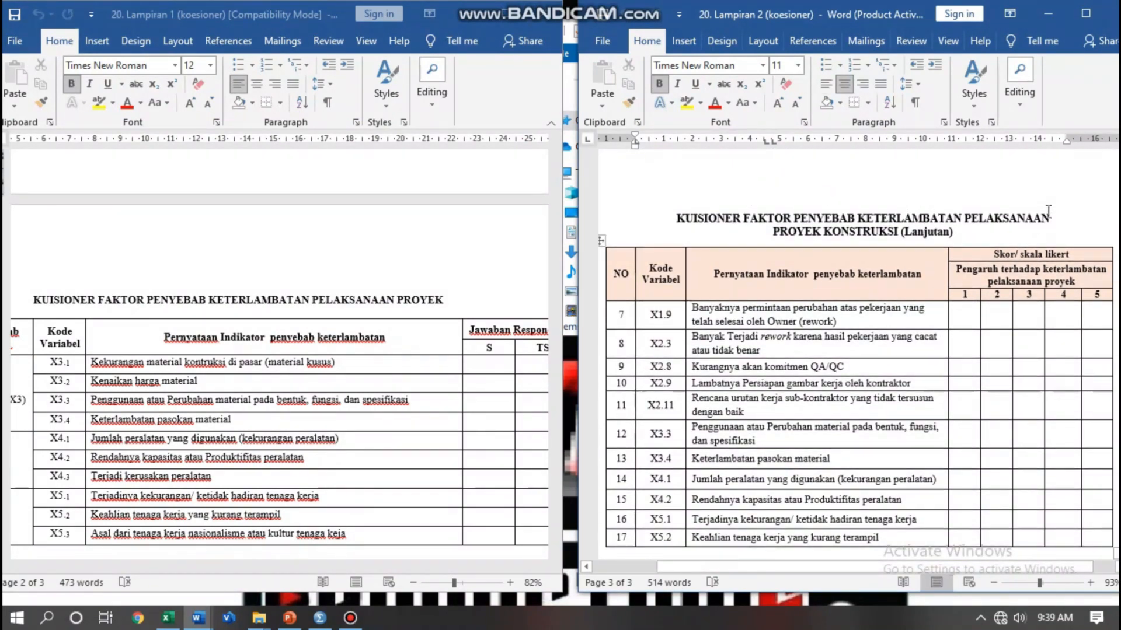
scroll(1022, 244, down, 2)
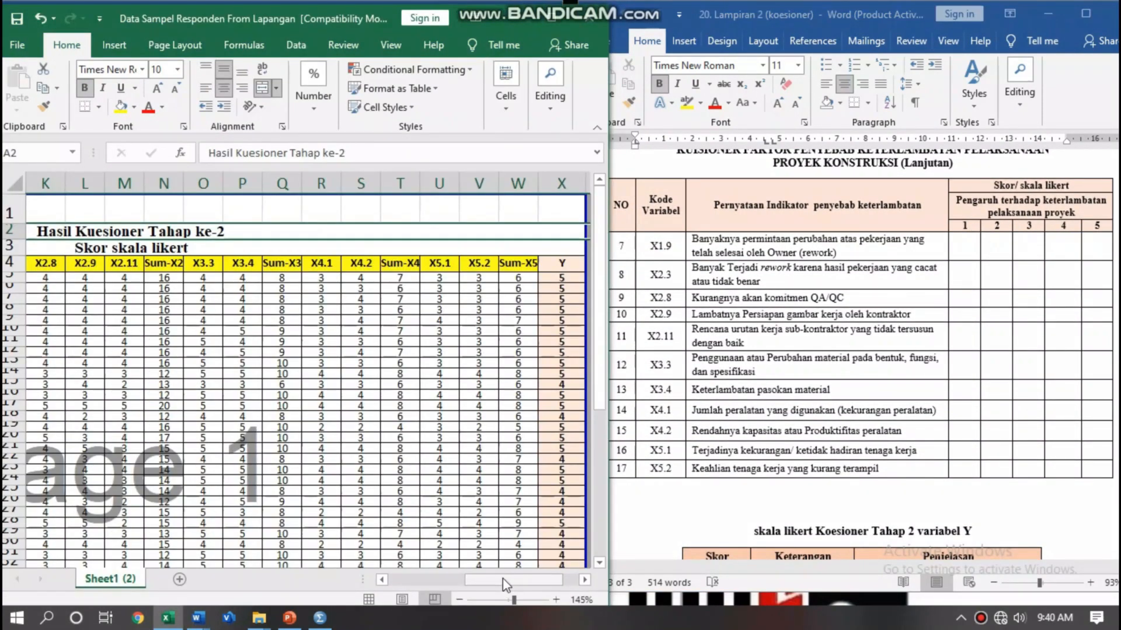
Compare the respondents' X1 and X2 scores in the Excel workbook with the 1 to 5 score columns of the Lampiran 2 questionnaire.
scroll(418, 558, up, 3)
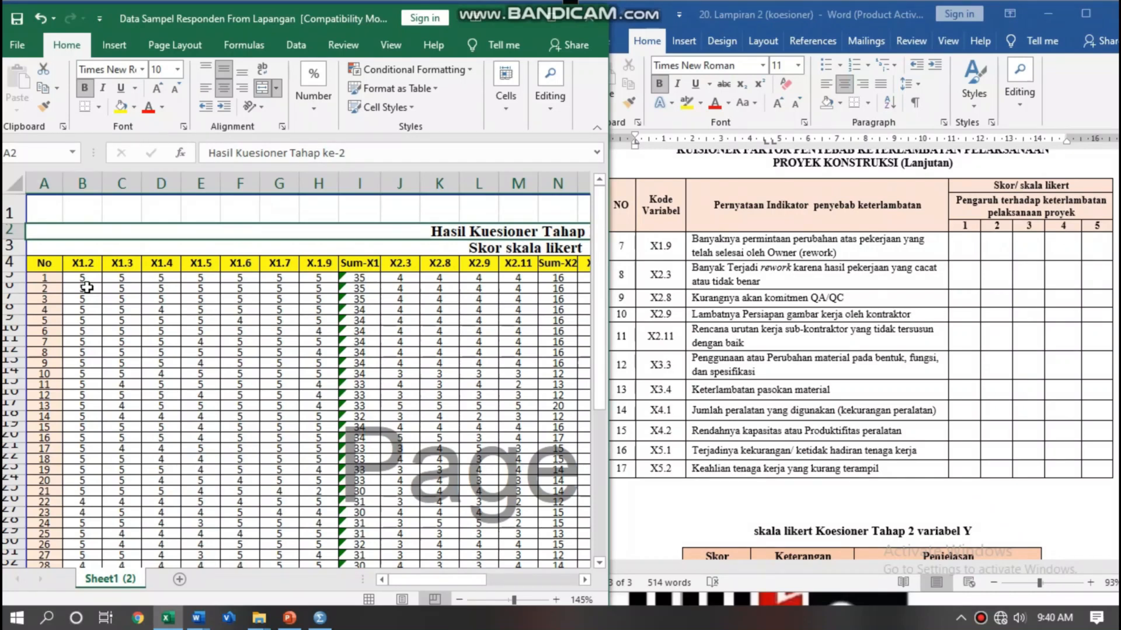
click(86, 281)
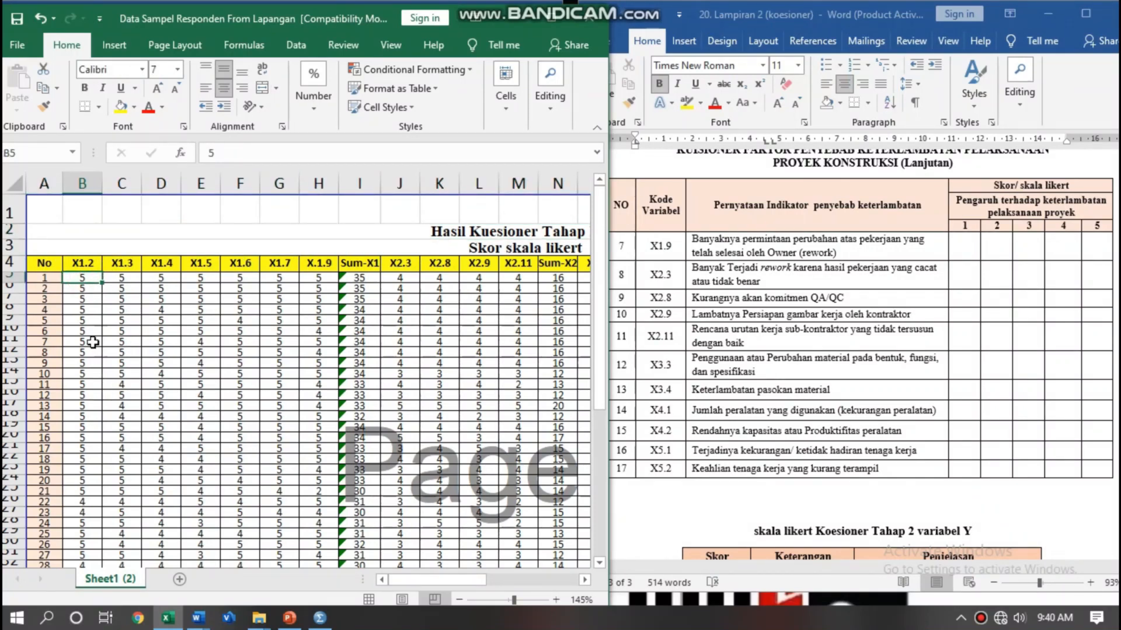
click(292, 319)
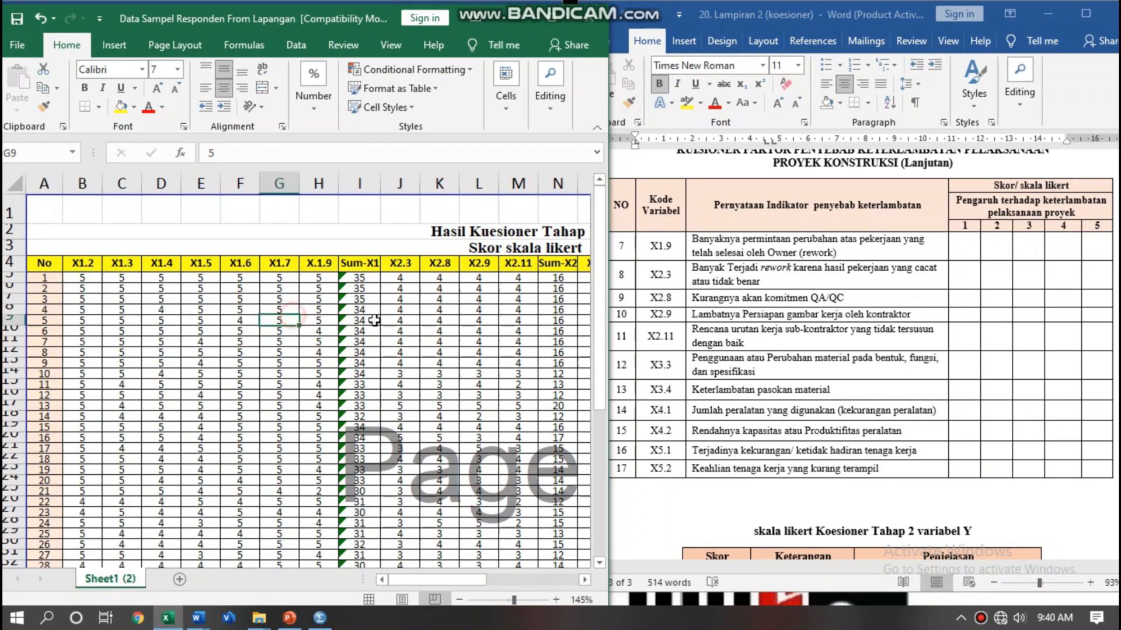
click(400, 321)
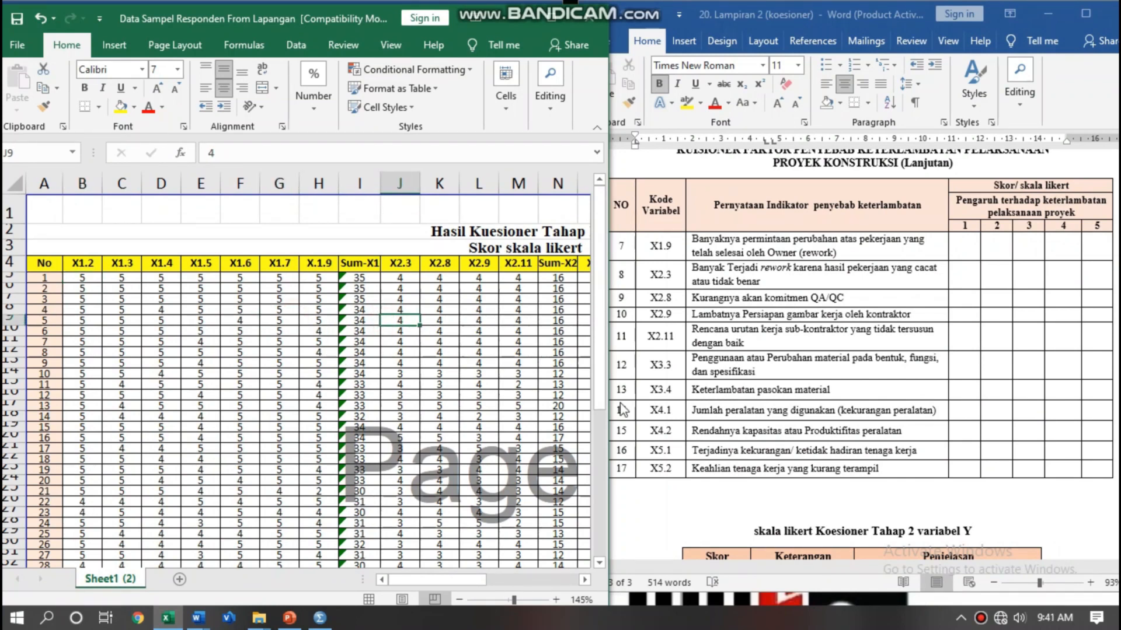
click(979, 315)
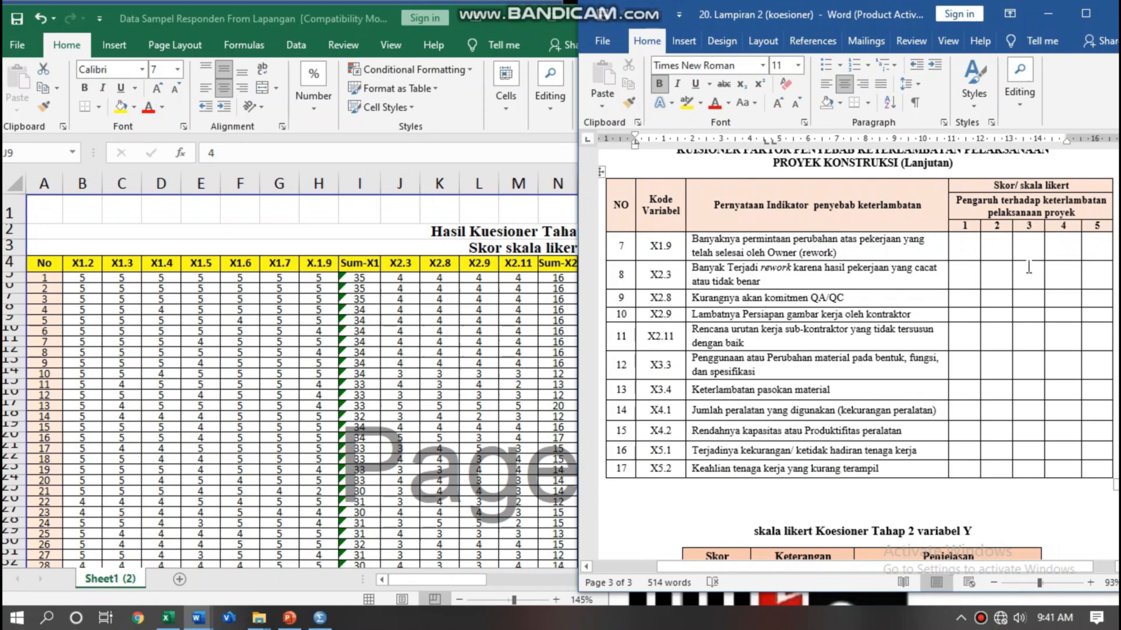
scroll(1001, 296, up, 1)
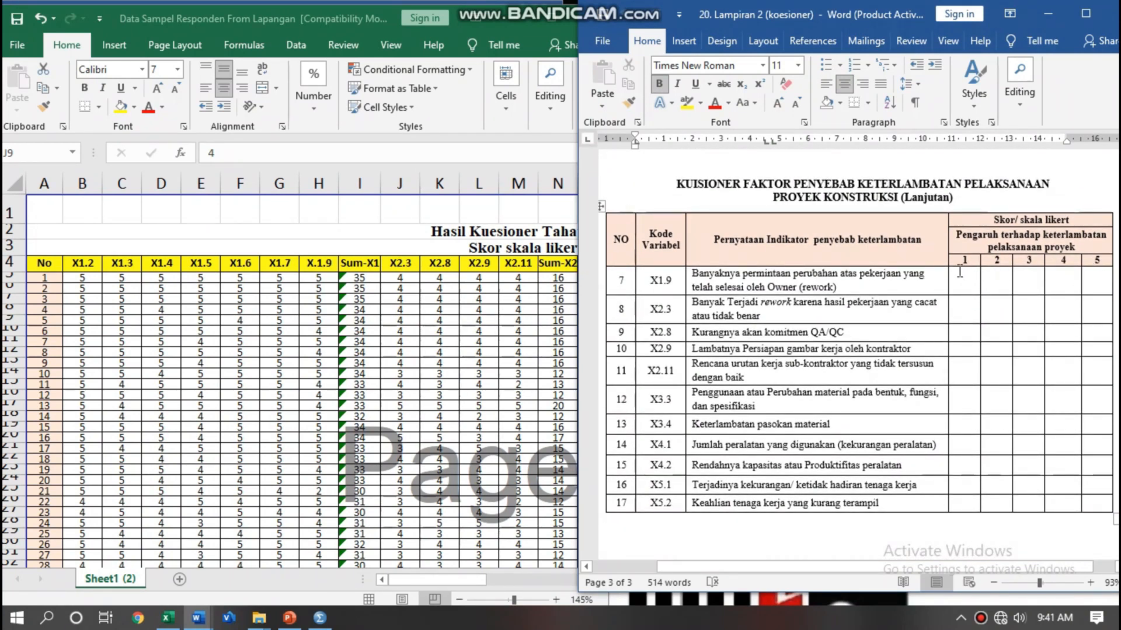
Read the stage 2 Likert scale for variable Y in Lampiran 2 and check the respondent rows in the Excel workbook.
scroll(960, 295, down, 9)
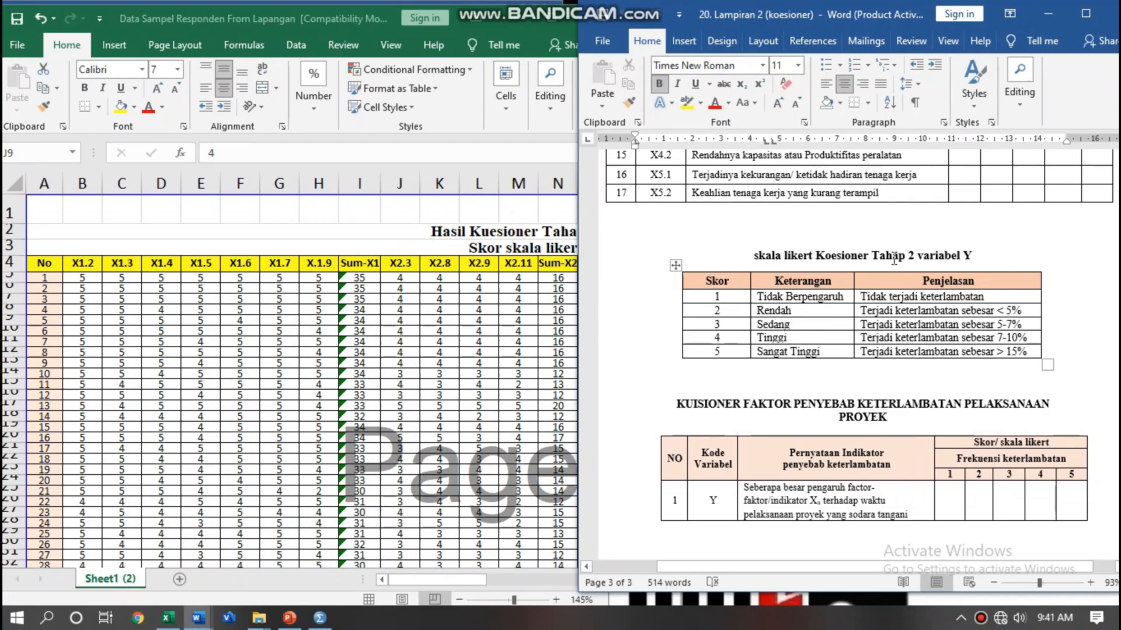
click(347, 239)
scroll(415, 350, down, 3)
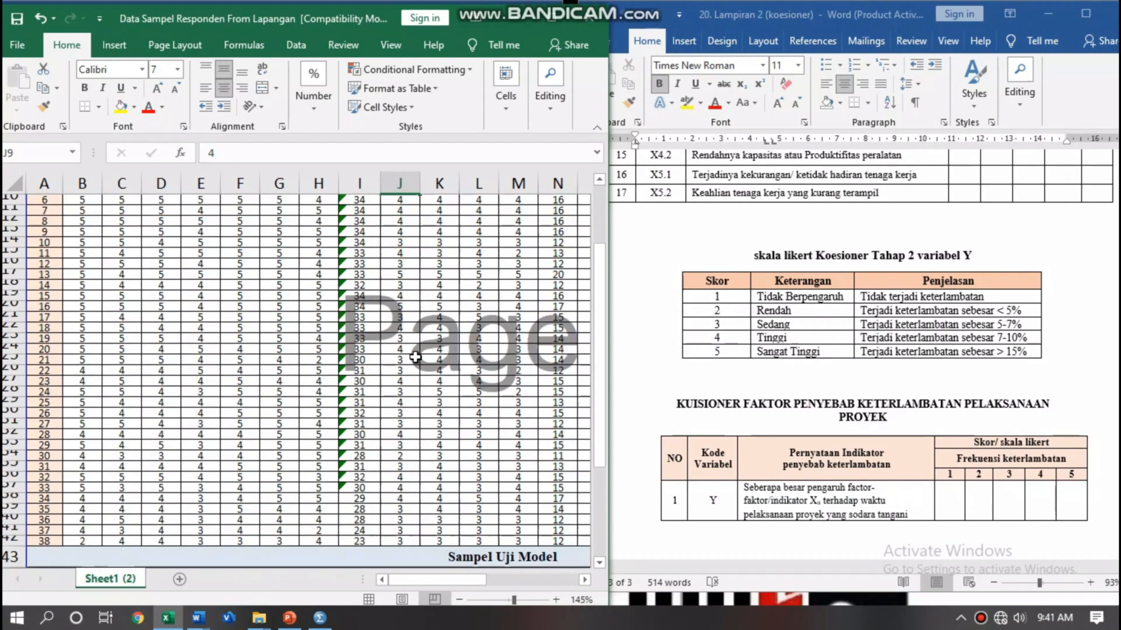
scroll(415, 357, up, 3)
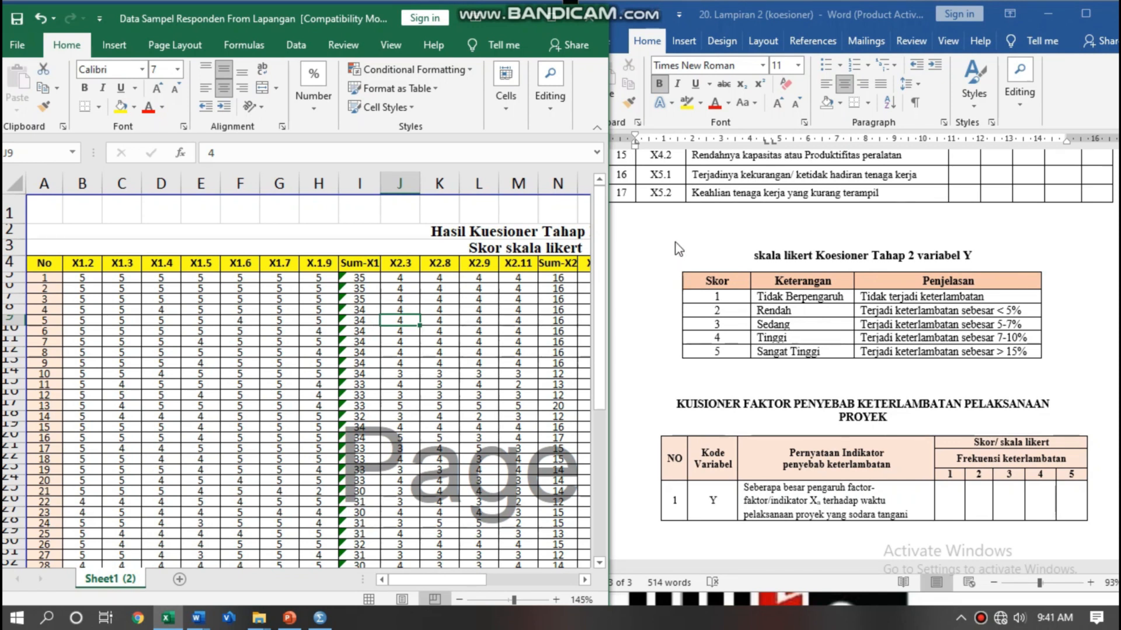
Minimize the Excel workbook, launch IBM SPSS Statistics 25 from the desktop and dismiss its welcome dialog.
key(super+Down)
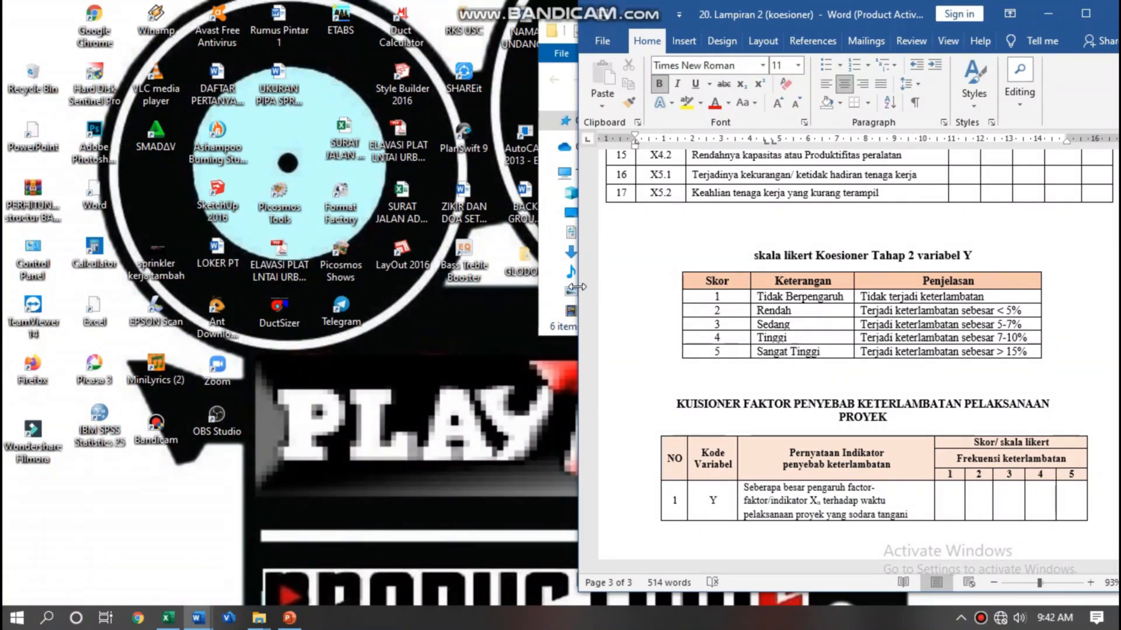
click(111, 412)
click(112, 412)
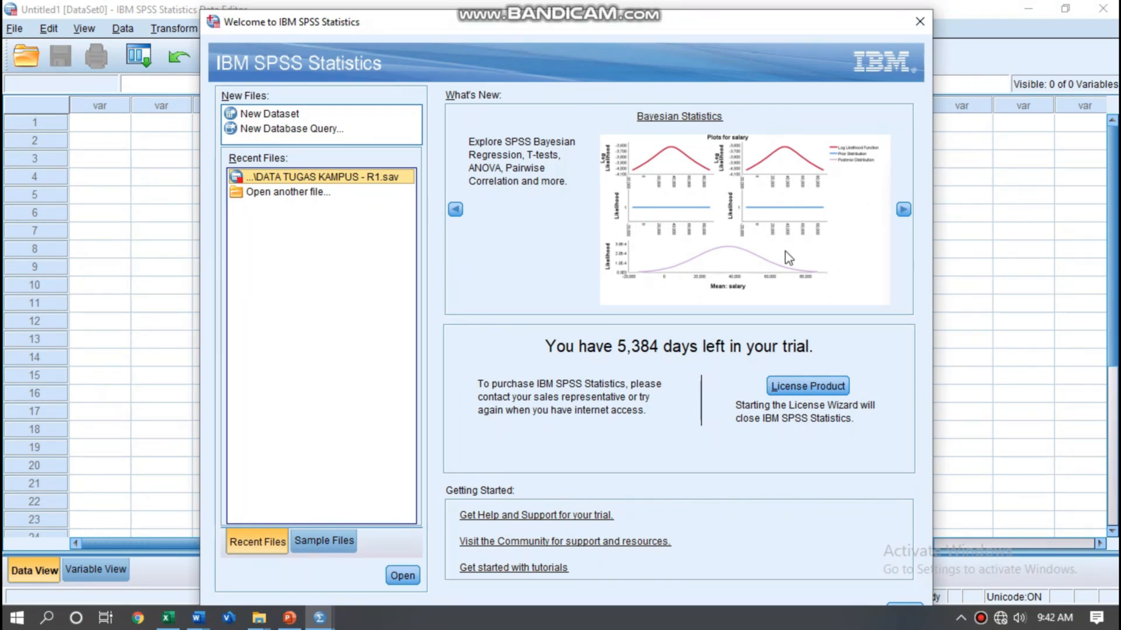
click(919, 24)
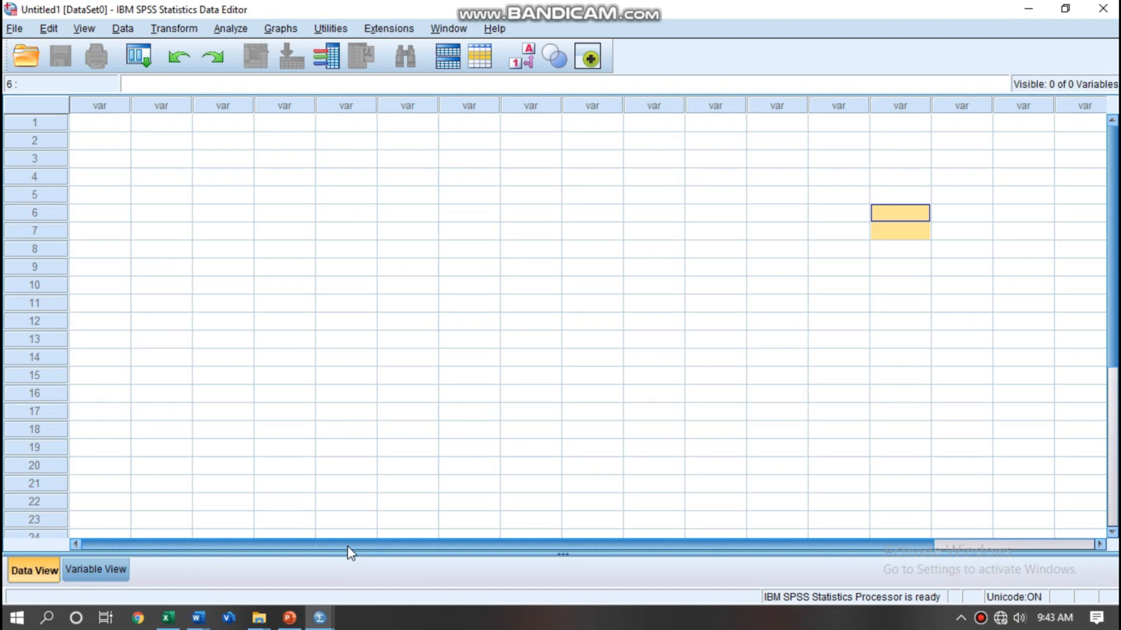
Look at the Data View and Variable View of the empty SPSS dataset, finishing in Variable View.
click(96, 570)
click(34, 569)
click(93, 570)
click(21, 572)
click(75, 570)
click(50, 570)
click(65, 572)
click(47, 569)
click(82, 570)
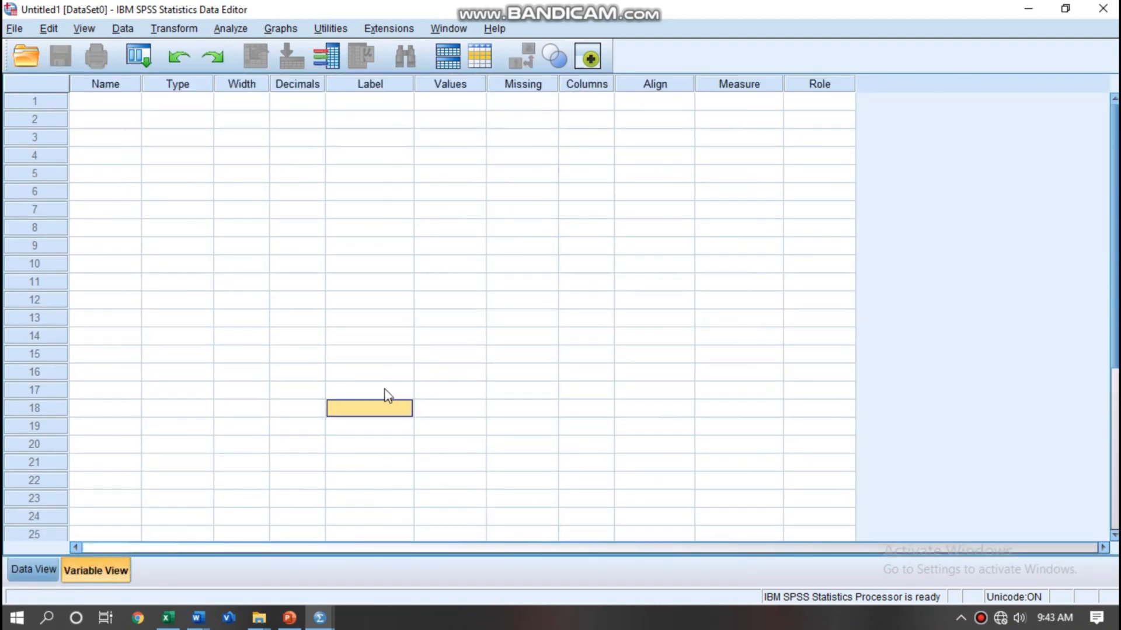
click(416, 370)
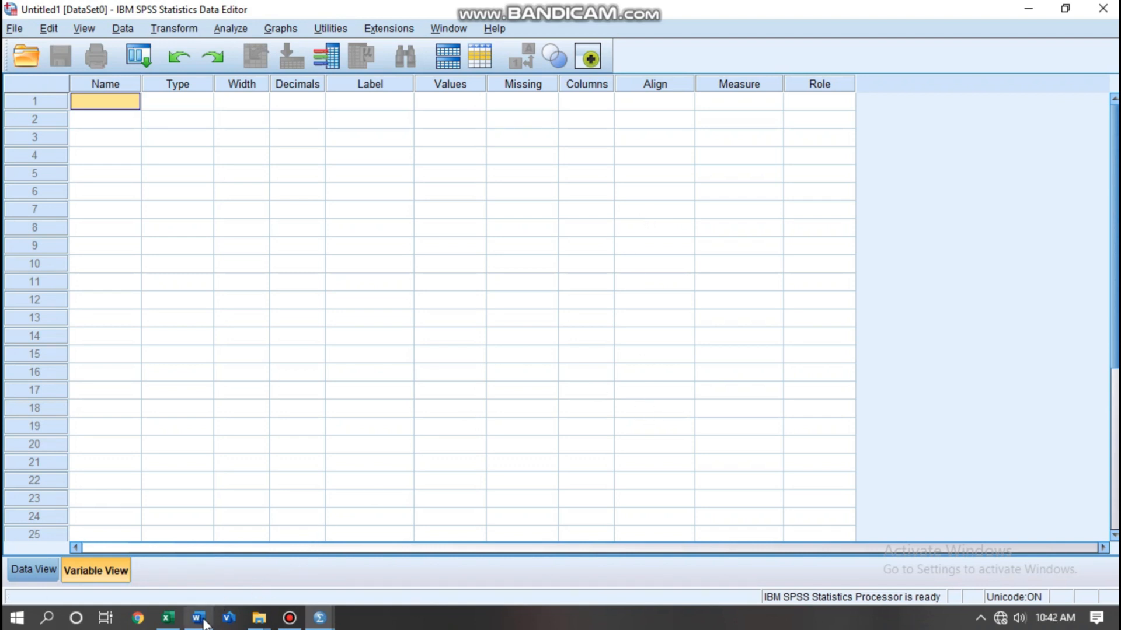
Switch to the Data Sampel responden validasi Pakar document in Word and read the stage 2 indicators in Tabel 4.3 and Tabel 4.4.
mouse_move(199, 617)
click(204, 590)
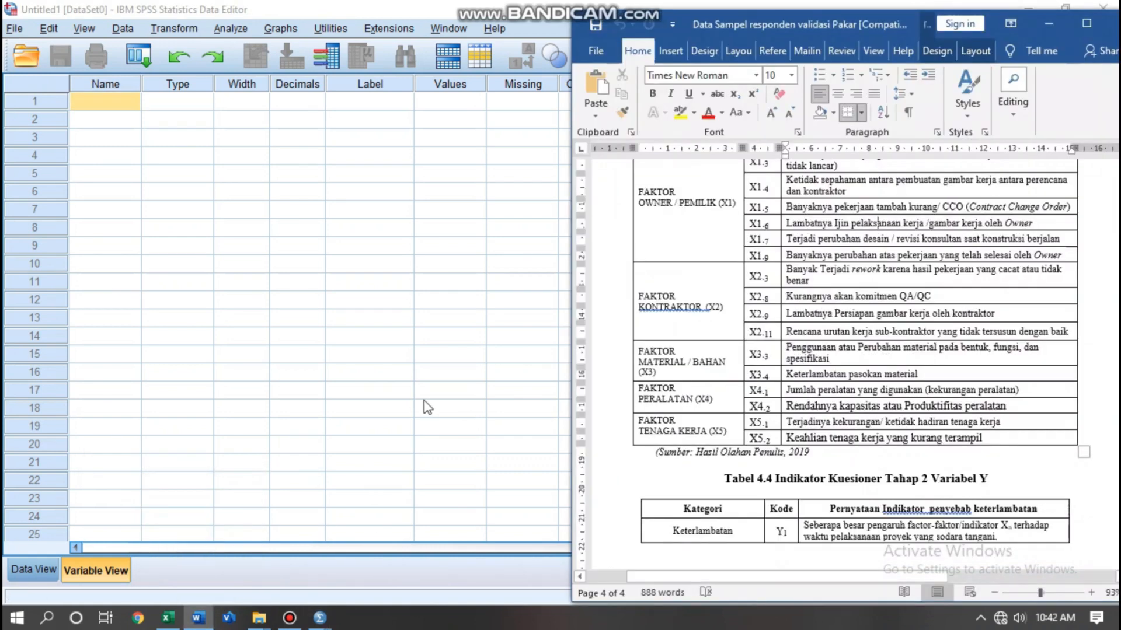
scroll(825, 217, up, 3)
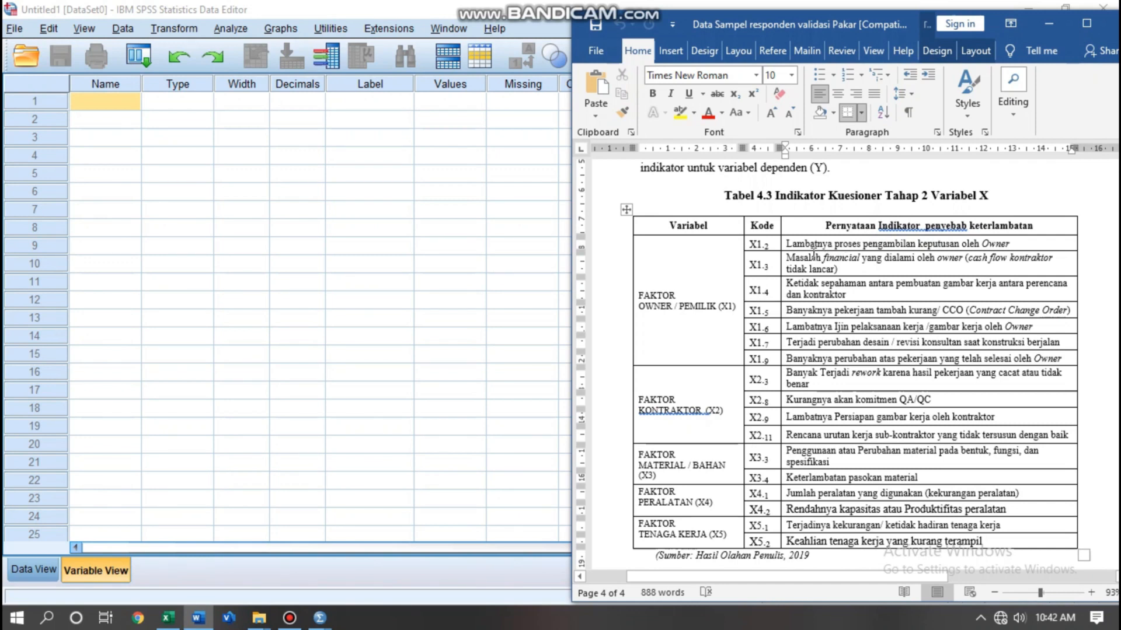
scroll(846, 250, down, 1)
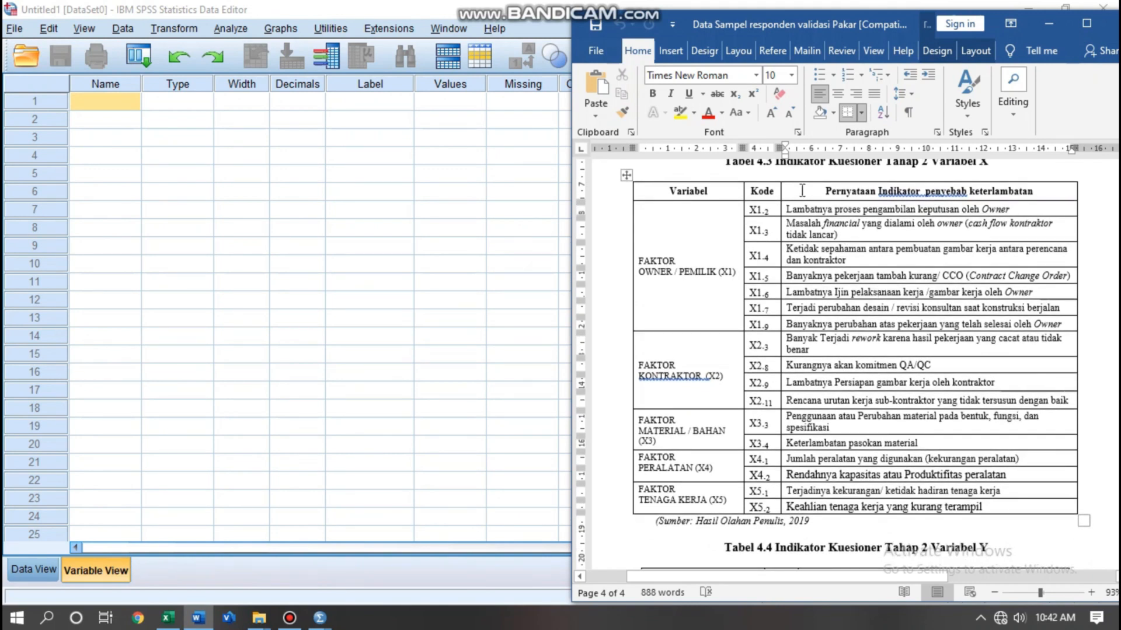
scroll(845, 383, down, 3)
scroll(845, 383, up, 4)
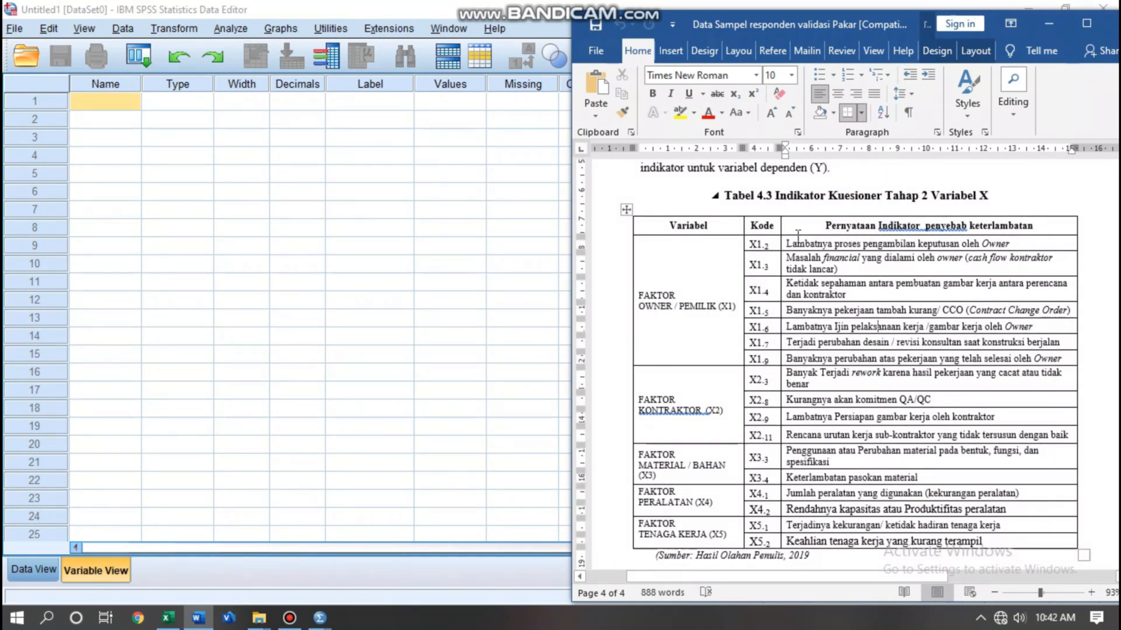
scroll(785, 257, down, 1)
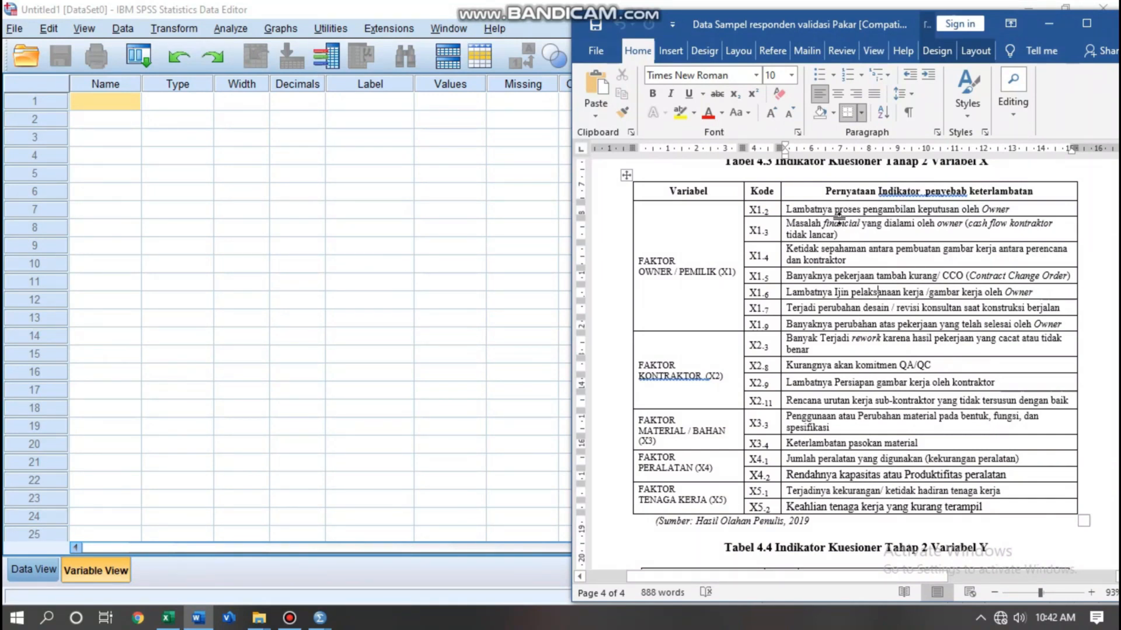
scroll(847, 239, down, 3)
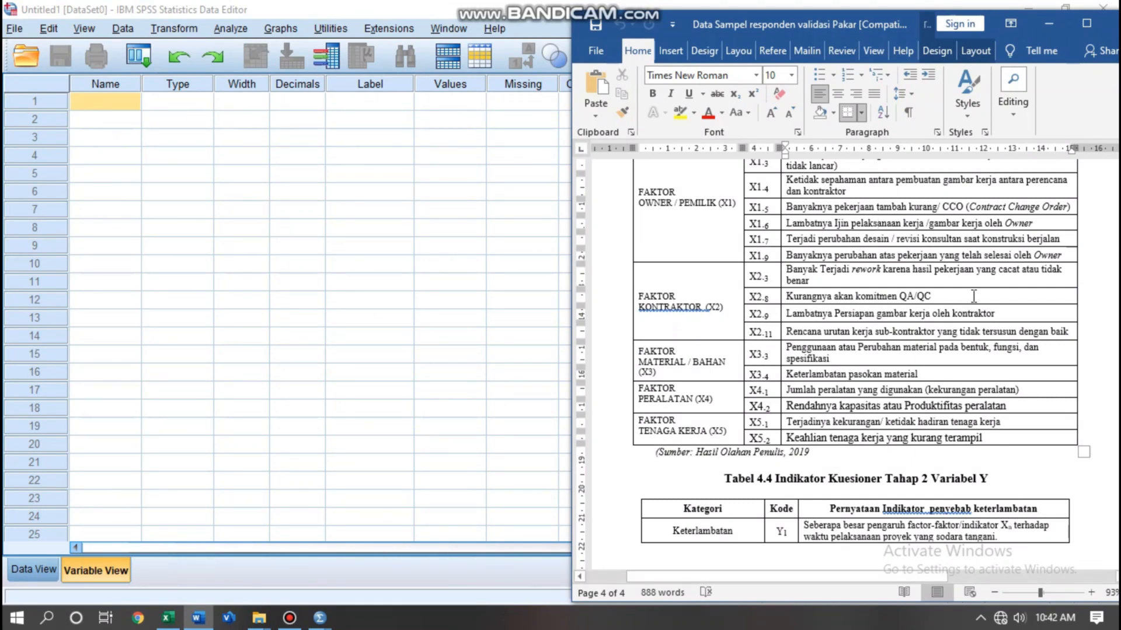
scroll(973, 295, up, 3)
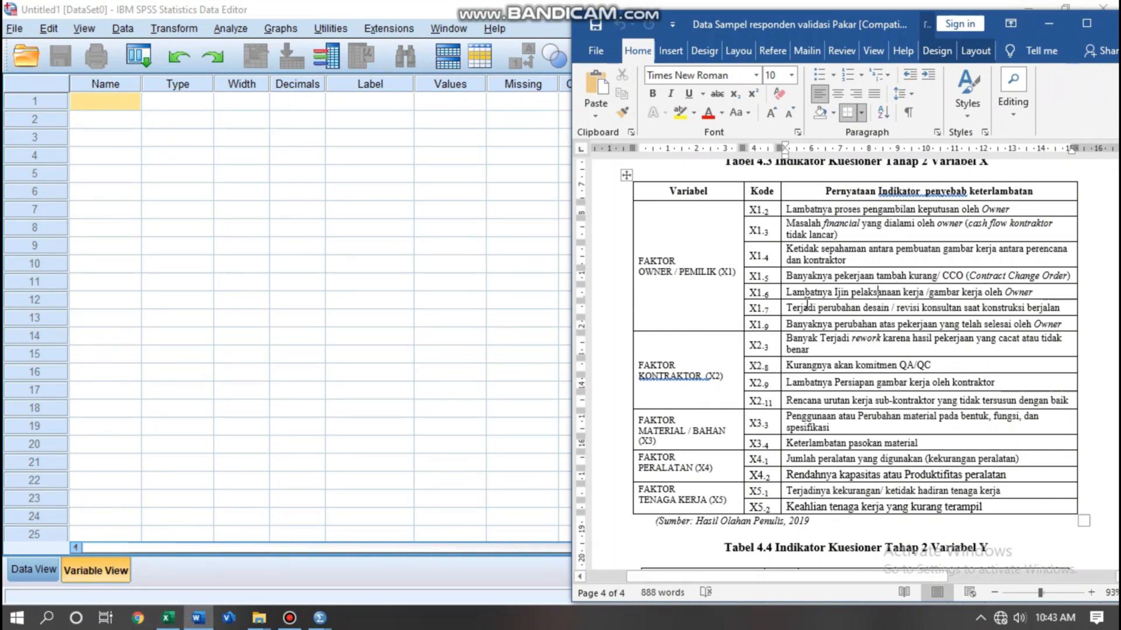
Switch to the Data Sampel Responden From Lapangan workbook in Excel and look over the respondents' Likert score rows.
click(169, 620)
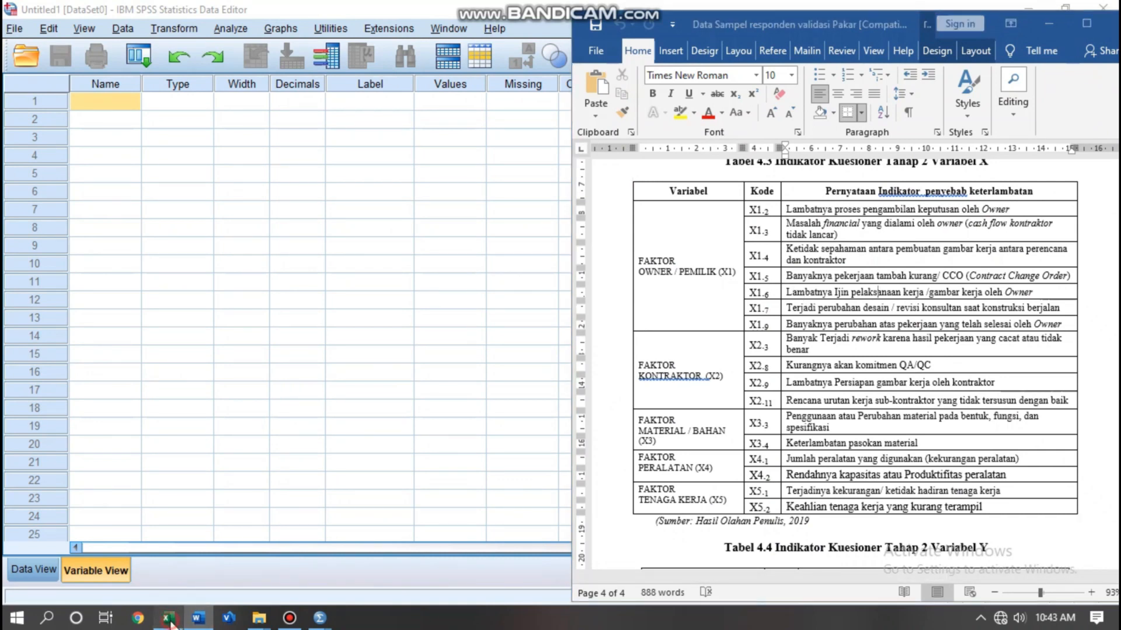
scroll(747, 314, down, 3)
scroll(747, 314, up, 3)
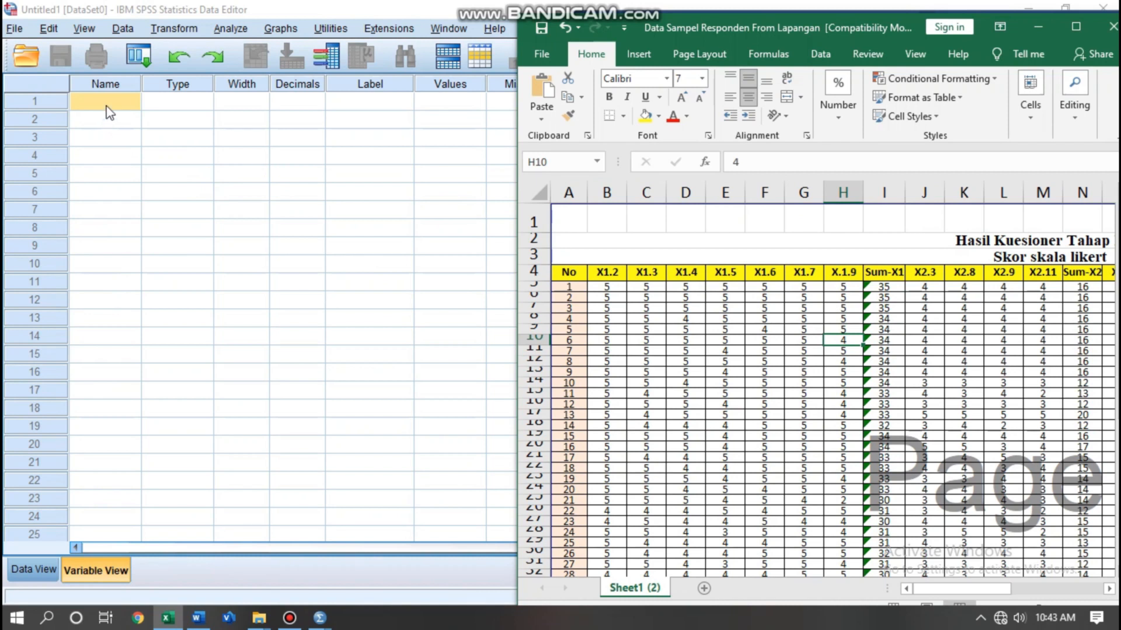
Arrange the SPSS Variable View and the Excel workbook side by side, with the variable codes from X1.2 onward in view.
double_click(418, 9)
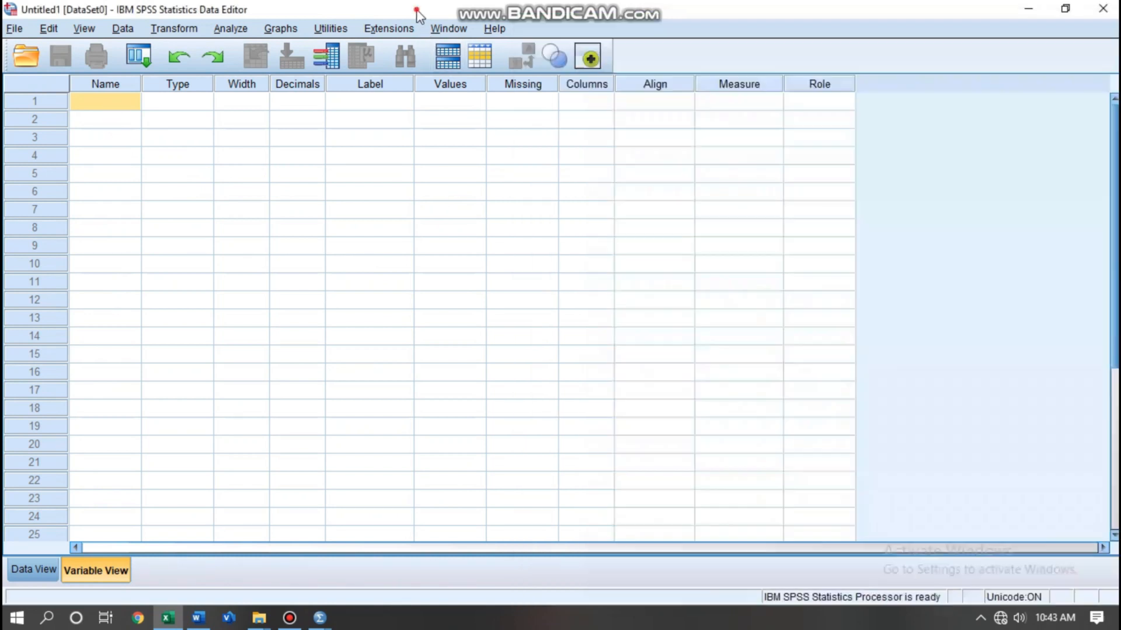
click(1065, 8)
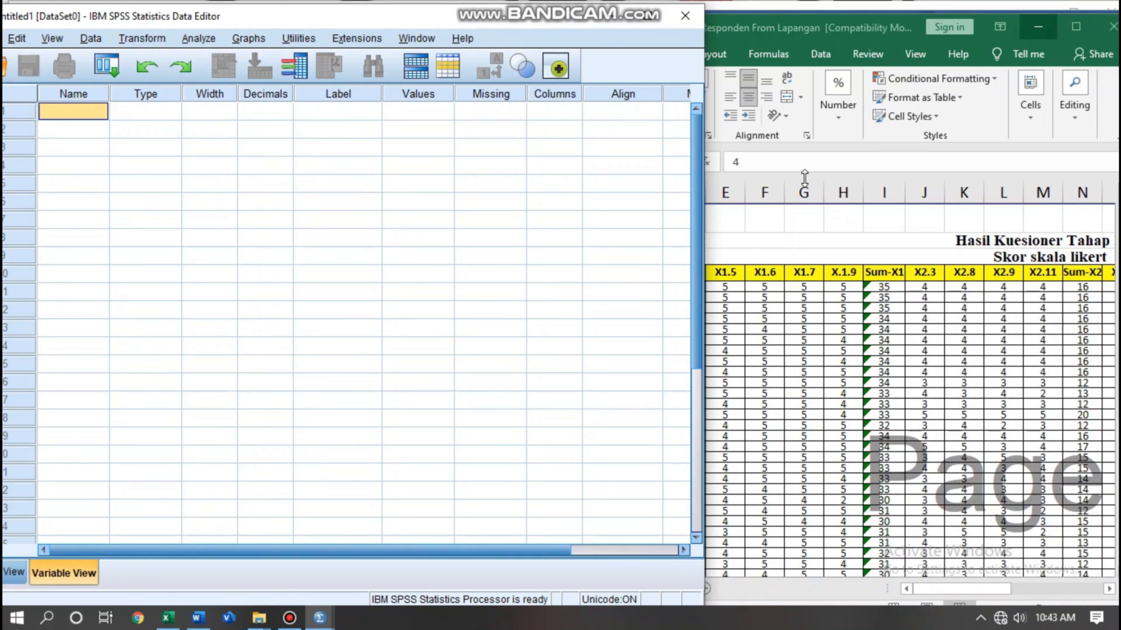
drag(848, 29, 1023, 18)
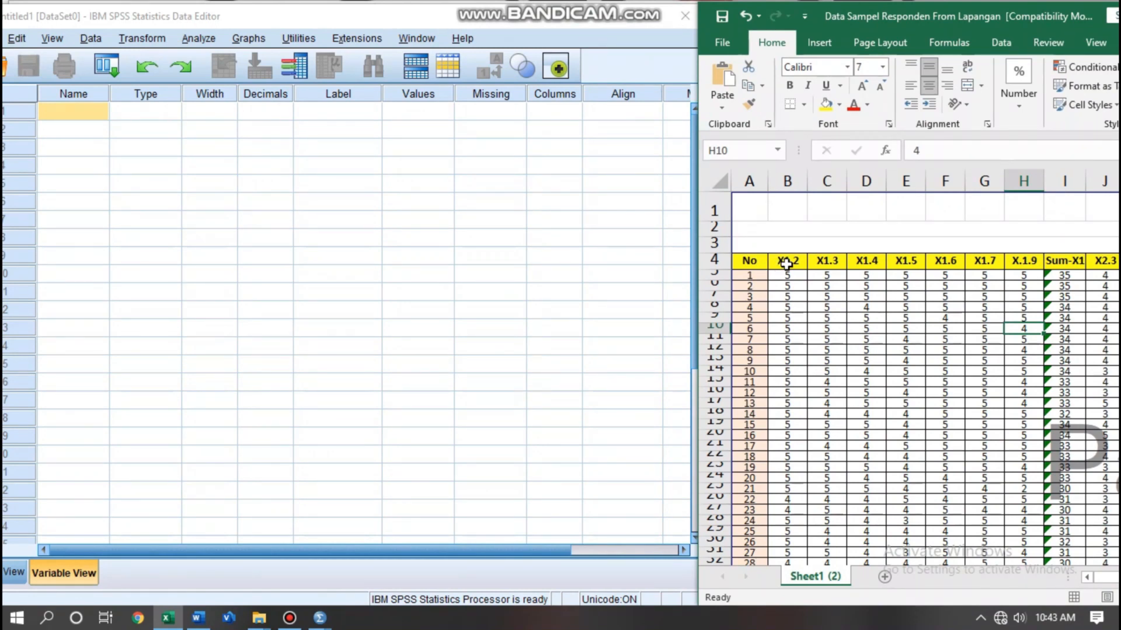
click(1114, 577)
drag(1117, 580, 1116, 577)
drag(1049, 13, 772, 17)
drag(913, 586, 863, 577)
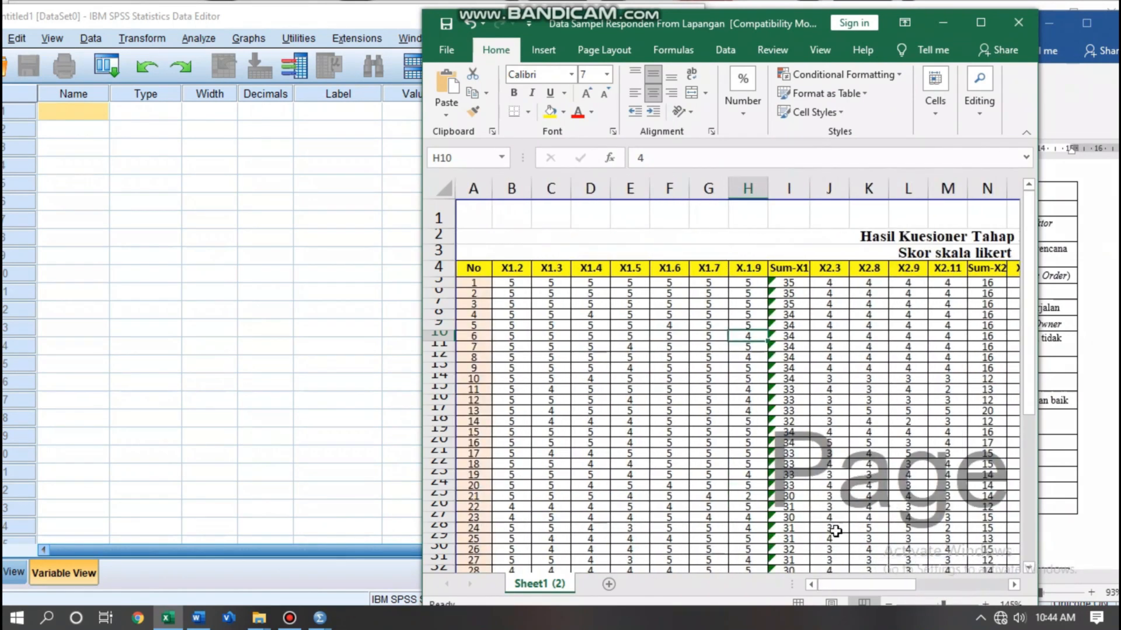
drag(681, 30, 931, 16)
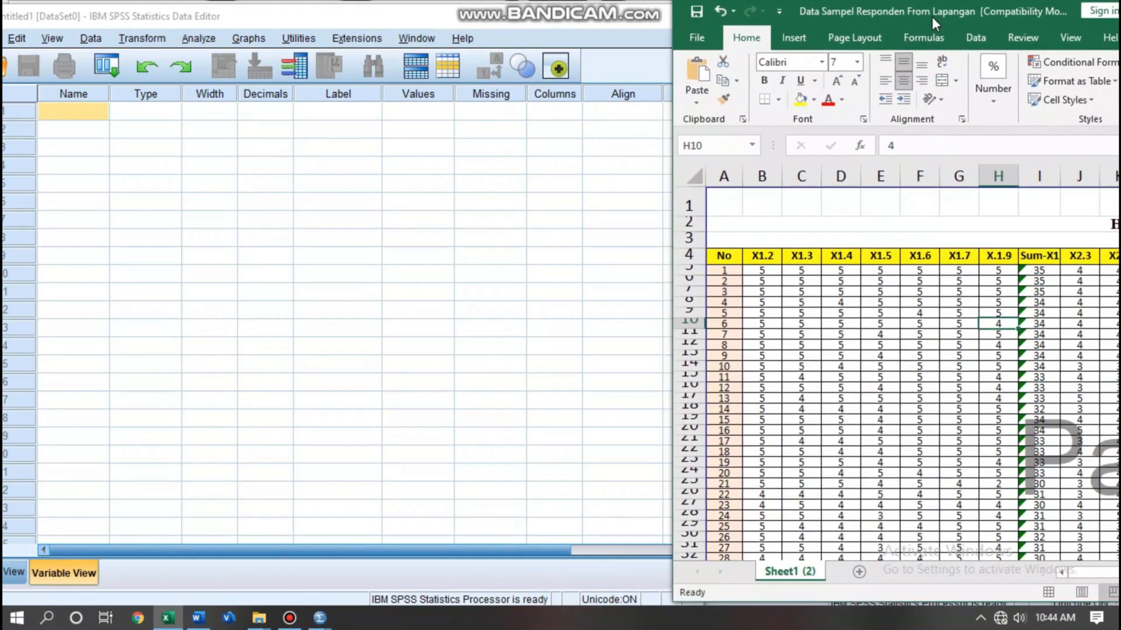
click(357, 190)
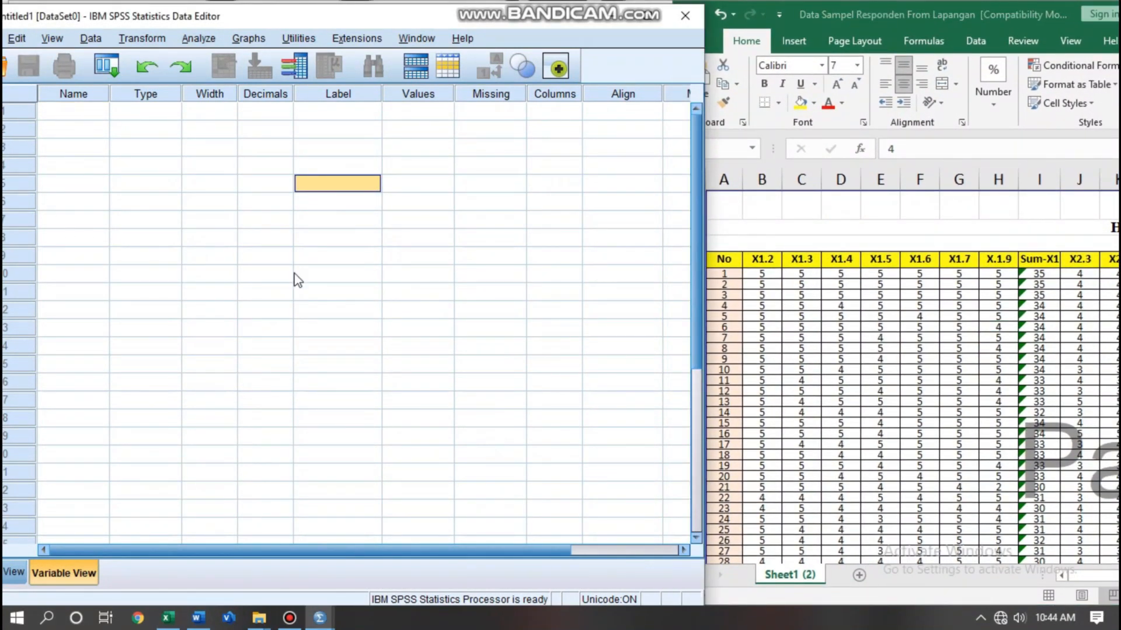
click(770, 257)
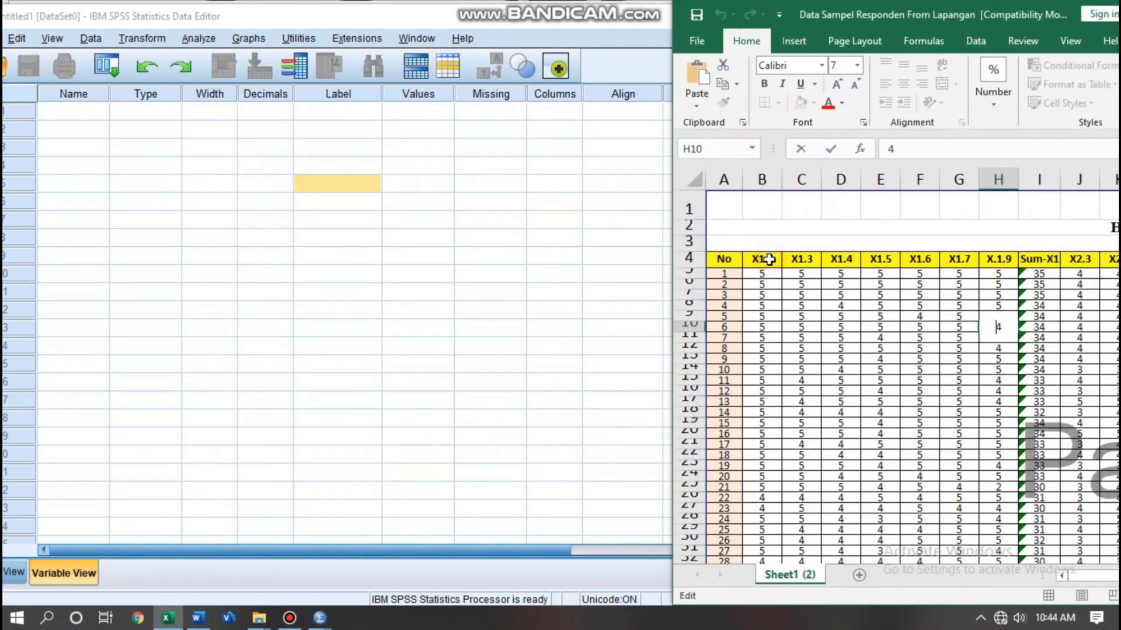
Copy the X1.2 header text from the Excel sheet and enter it as the name of the first SPSS variable.
double_click(770, 258)
drag(773, 261, 751, 259)
key(ctrl+c)
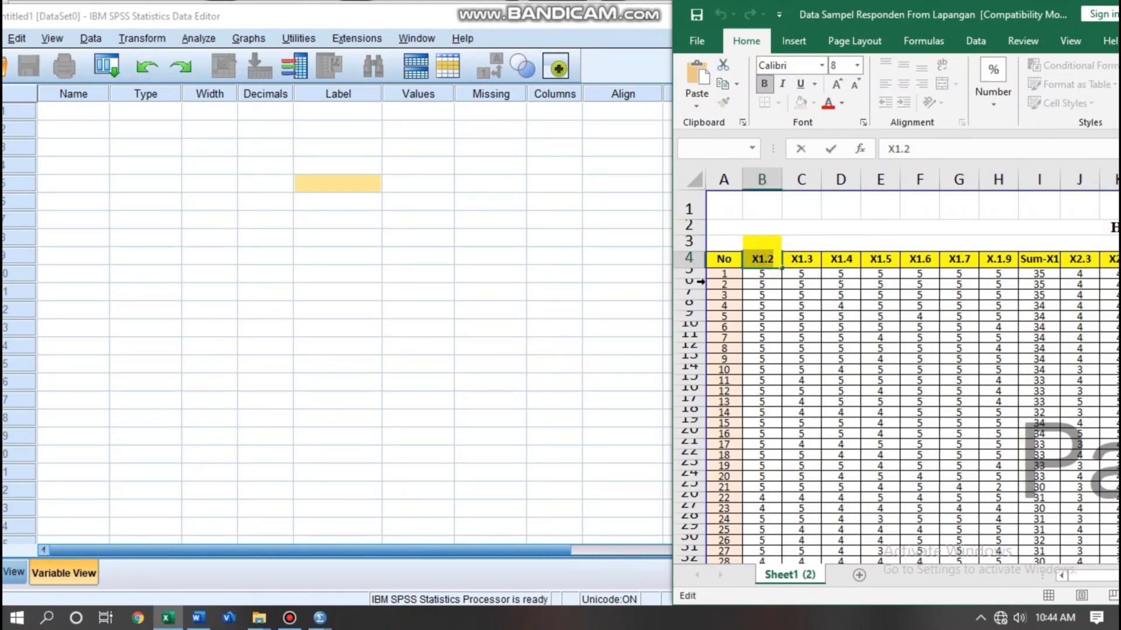
click(73, 112)
key(ctrl+v)
click(72, 129)
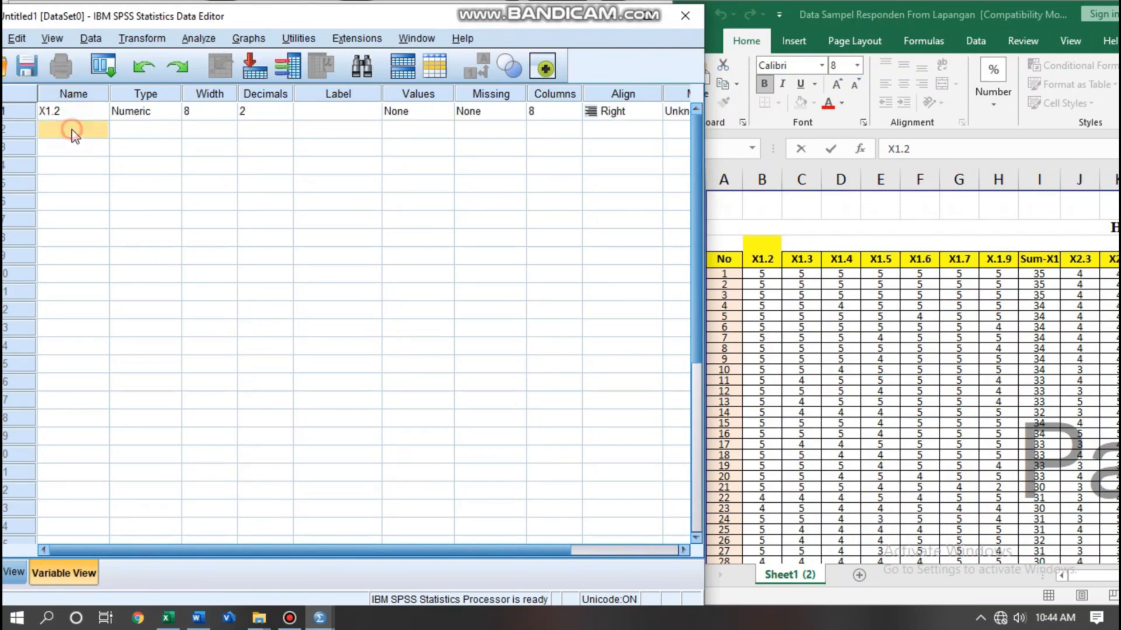
Name the second, third and fourth variables X1.3, X1.4 and X1.5.
key(ctrl+v)
click(62, 147)
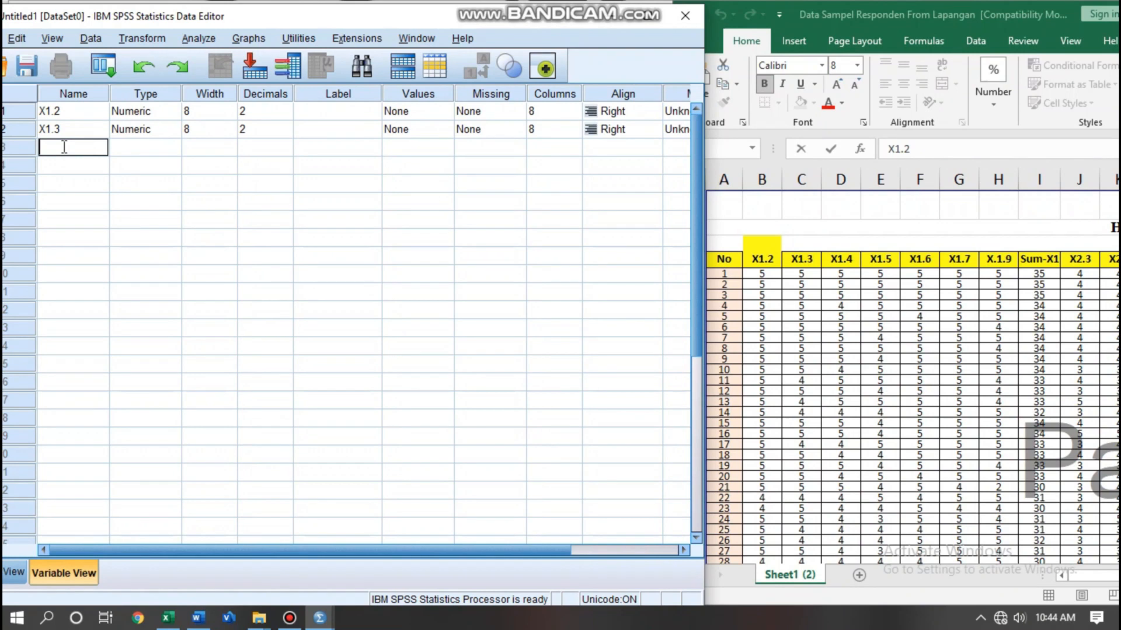
key(ctrl+v)
click(84, 167)
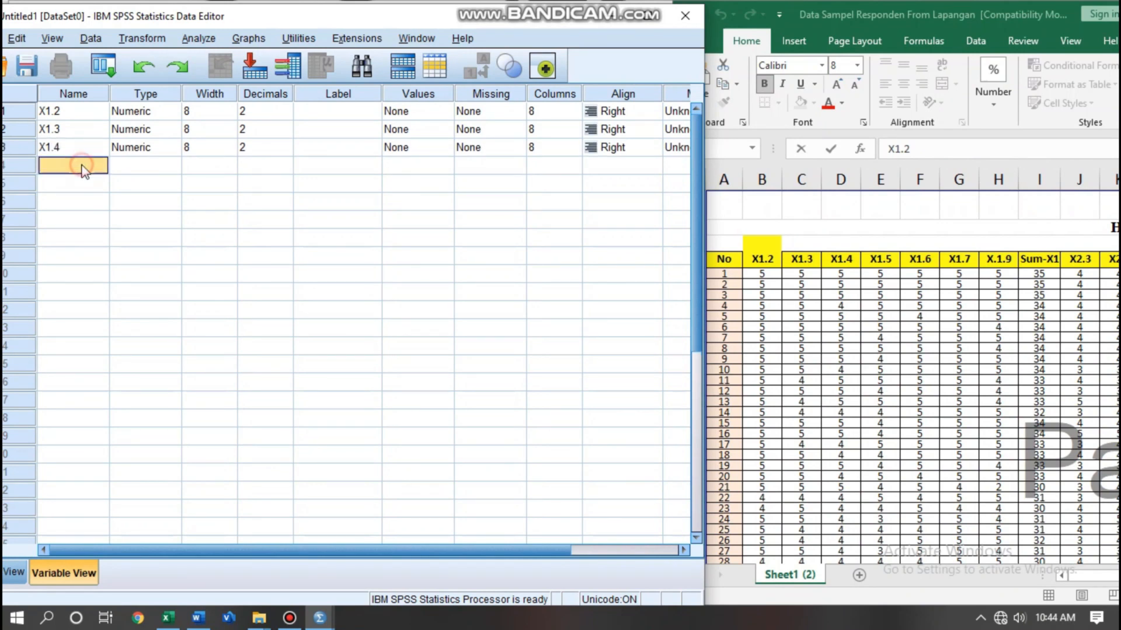
key(ctrl+v)
click(55, 182)
Name the fifth, sixth and seventh variables X1.6, X1.7 and X1.9.
key(ctrl+v)
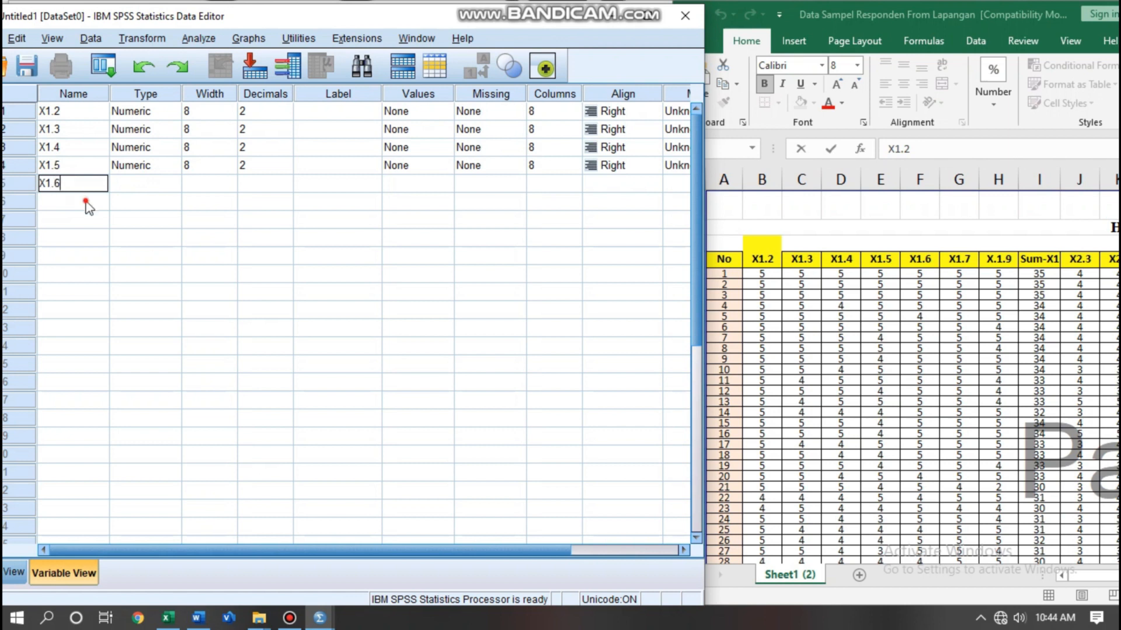
click(87, 201)
key(ctrl+v)
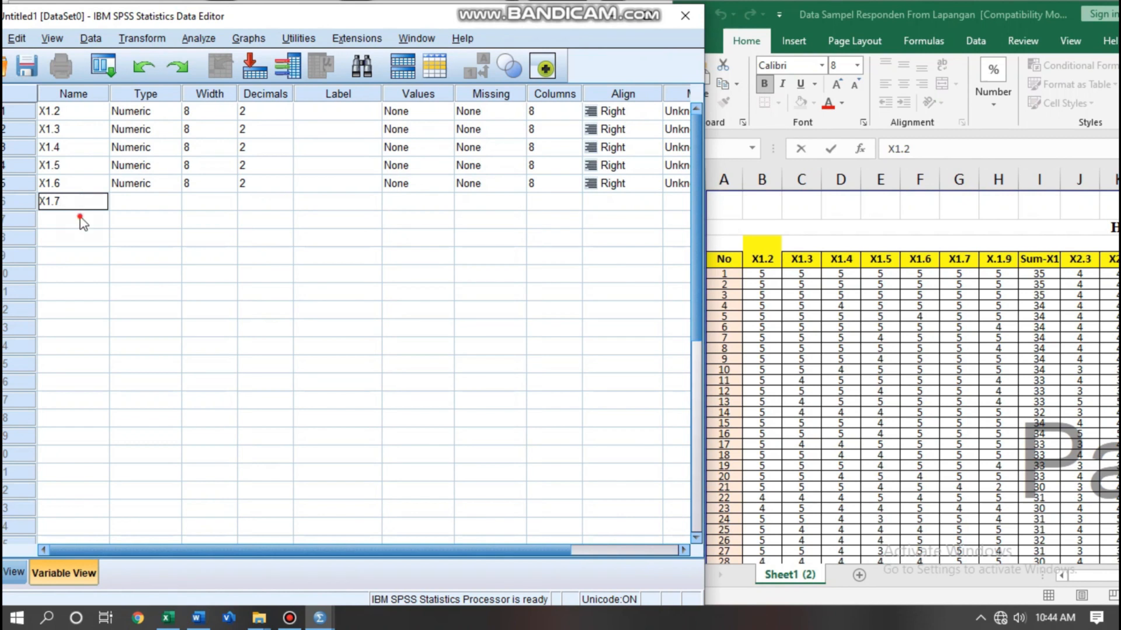
click(82, 218)
key(ctrl+v)
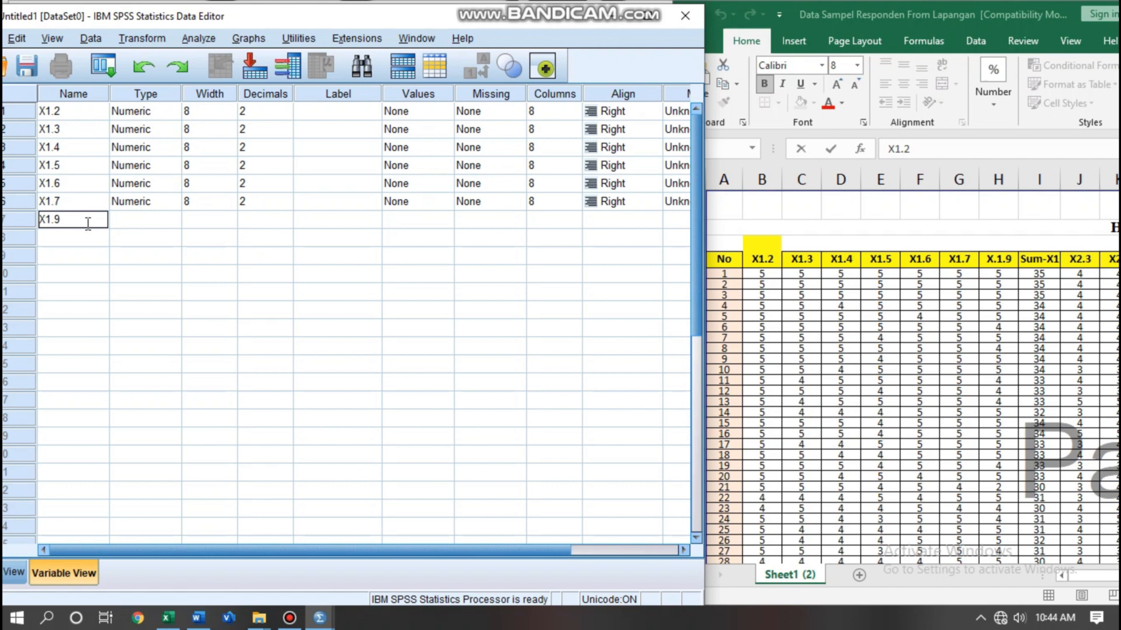
click(92, 238)
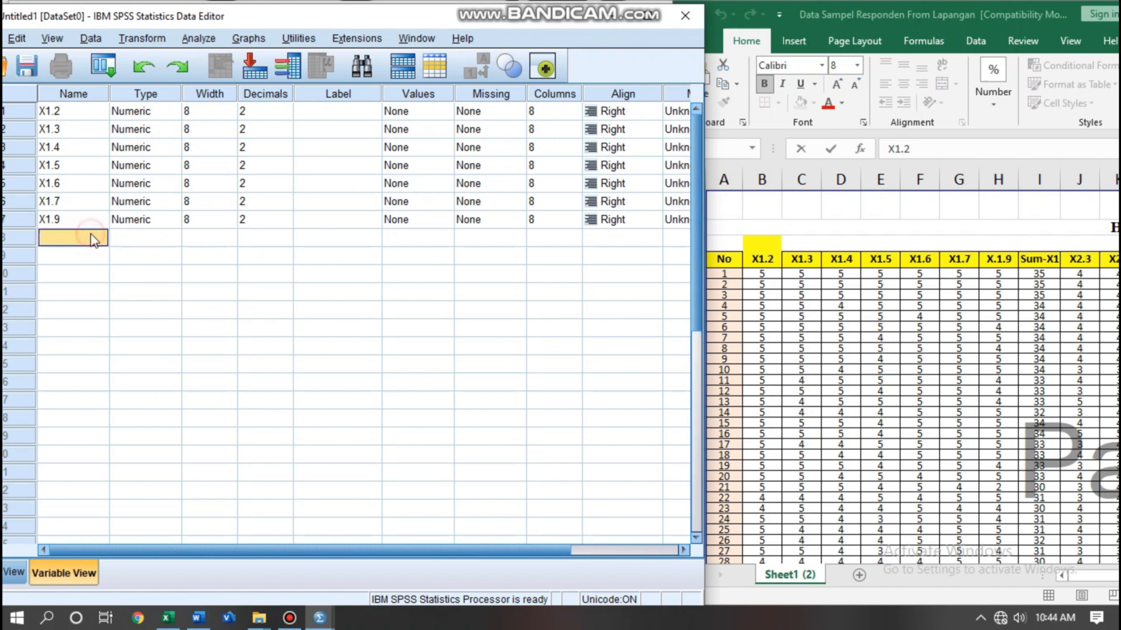
Copy the Sum-X1 header text from cell I4 of the Excel sheet.
click(874, 413)
click(1044, 257)
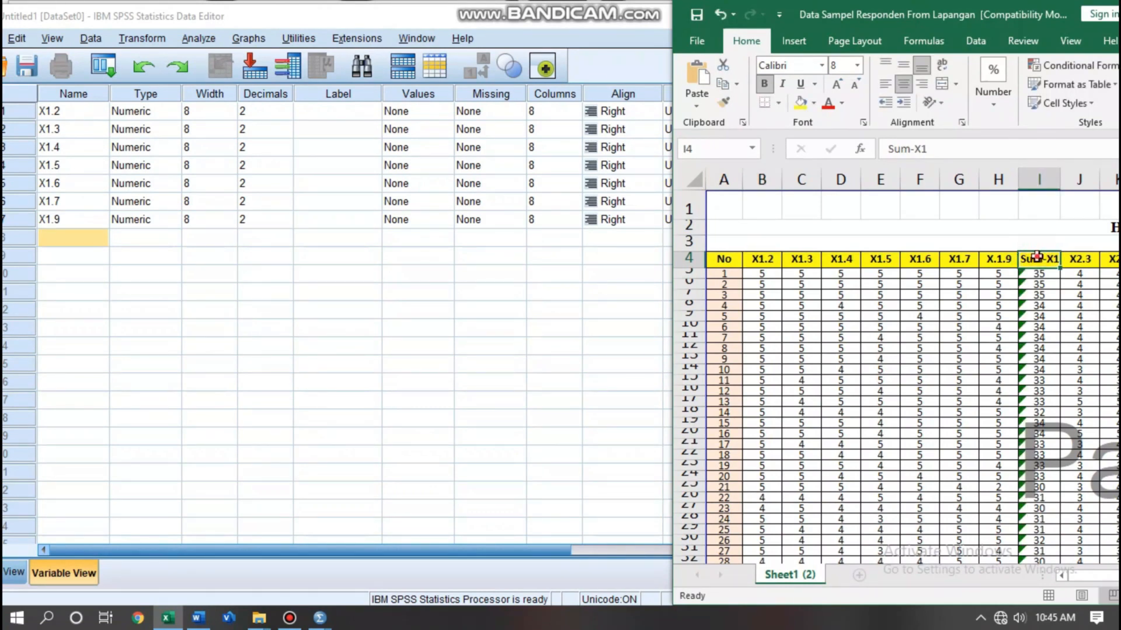
double_click(1033, 257)
drag(1022, 256, 1059, 257)
key(ctrl+c)
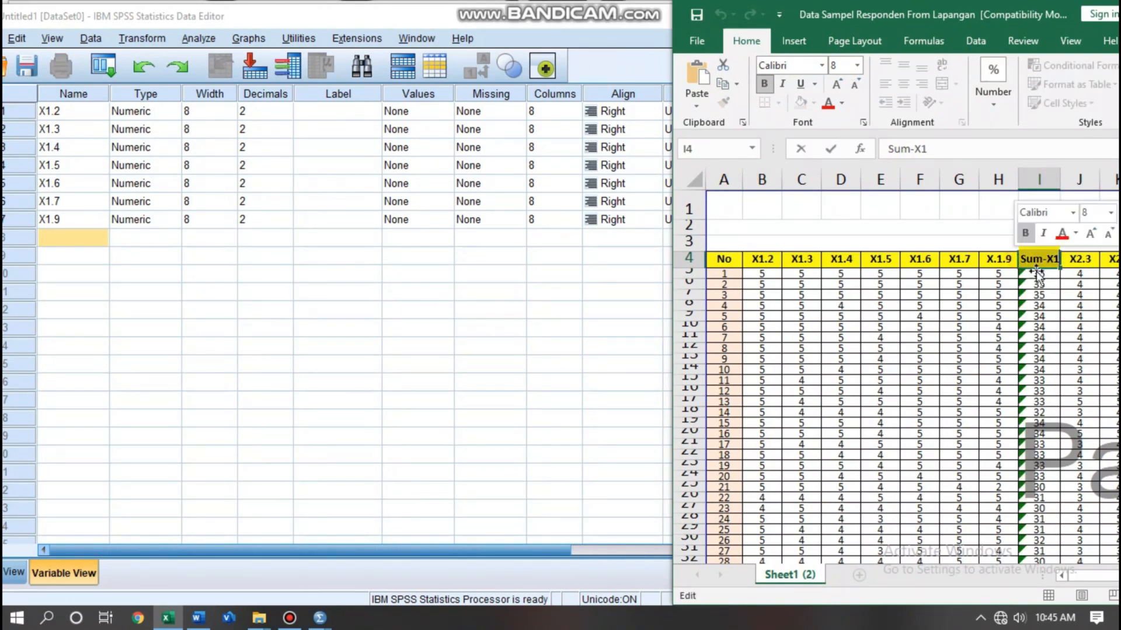
Try to name the eighth SPSS variable Sum-X1 using the copied header text.
click(87, 361)
click(68, 237)
click(69, 239)
key(ctrl+v)
click(80, 292)
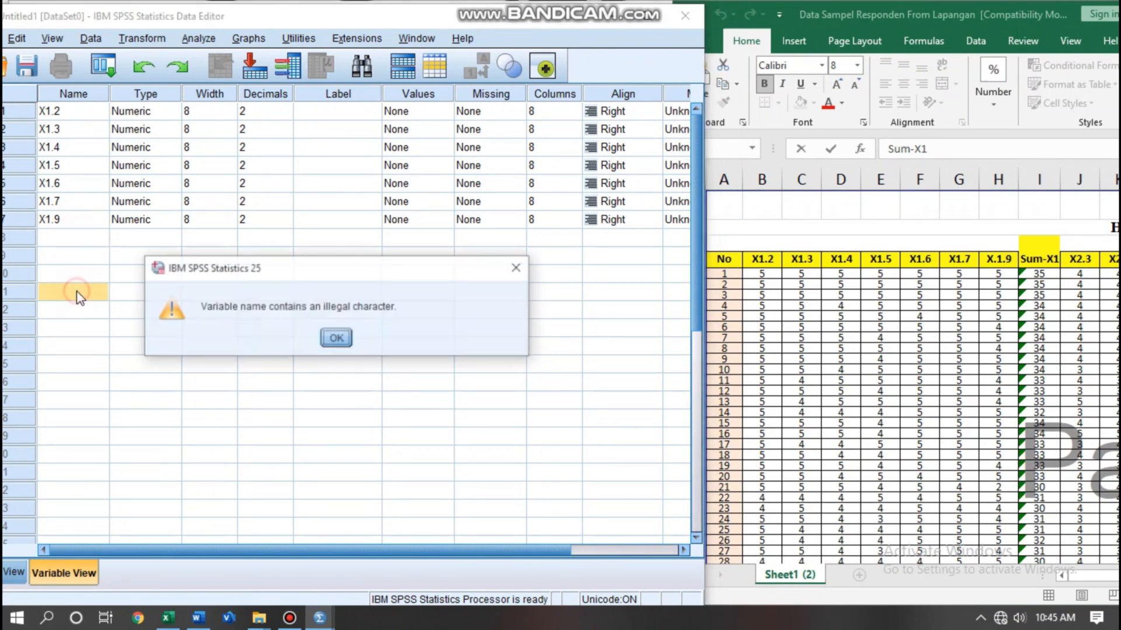
key(Return)
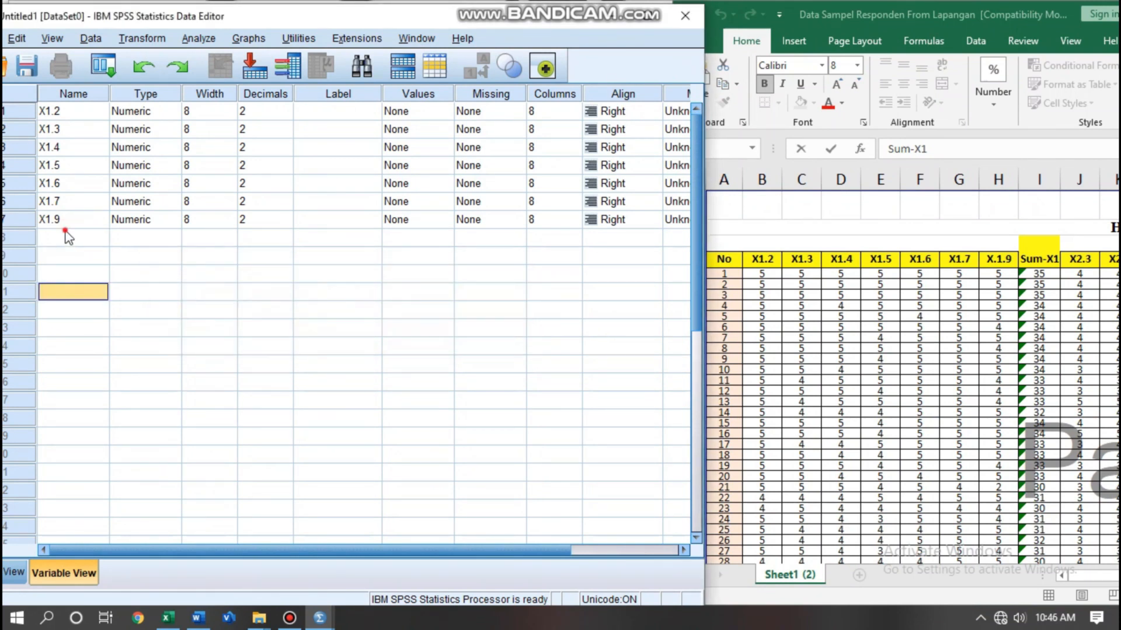
Name the eighth variable Sum_X1, using an underscore in place of the copied header's hyphen.
click(68, 237)
click(68, 237)
key(ctrl+v)
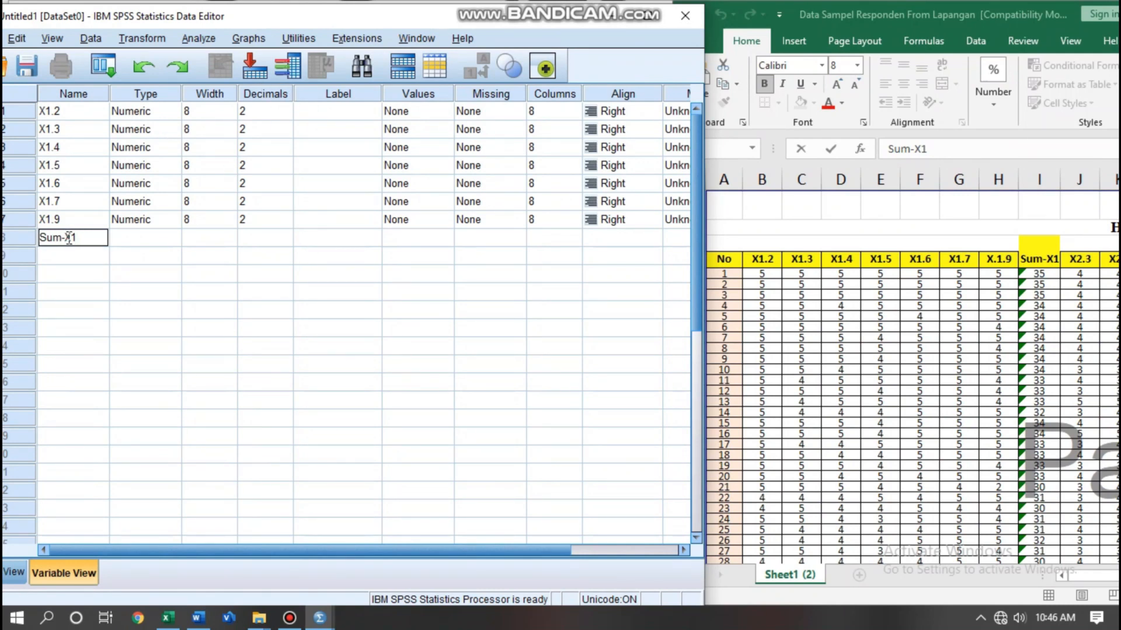
click(68, 236)
text(_)
click(76, 261)
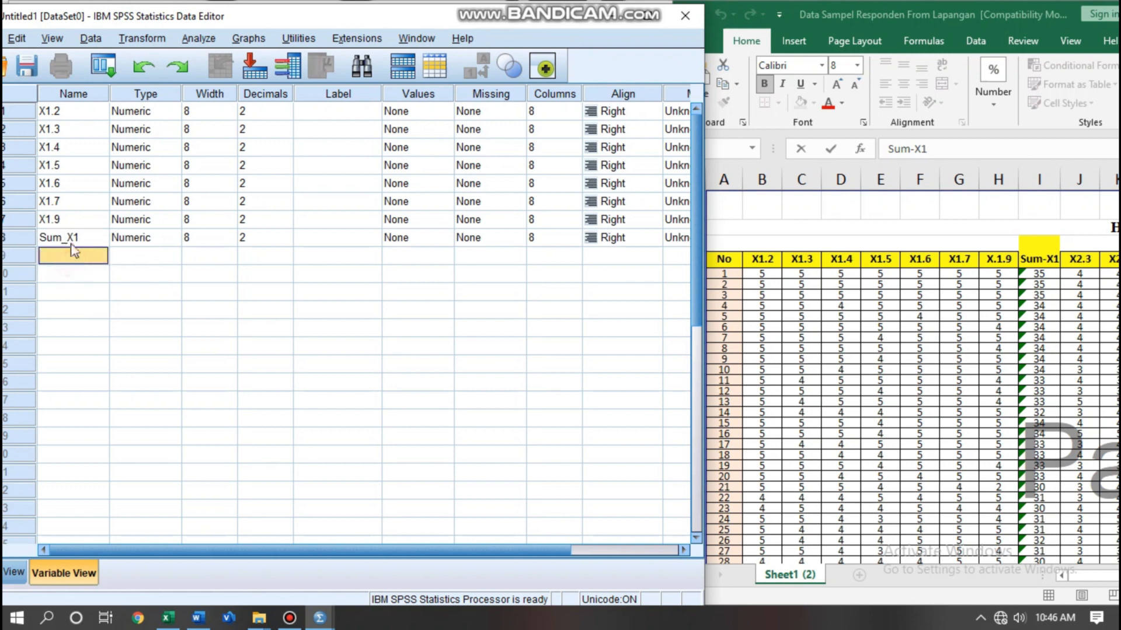
Copy the X2.3 header text from the Excel sheet and enter it as the name of the ninth SPSS variable.
click(944, 297)
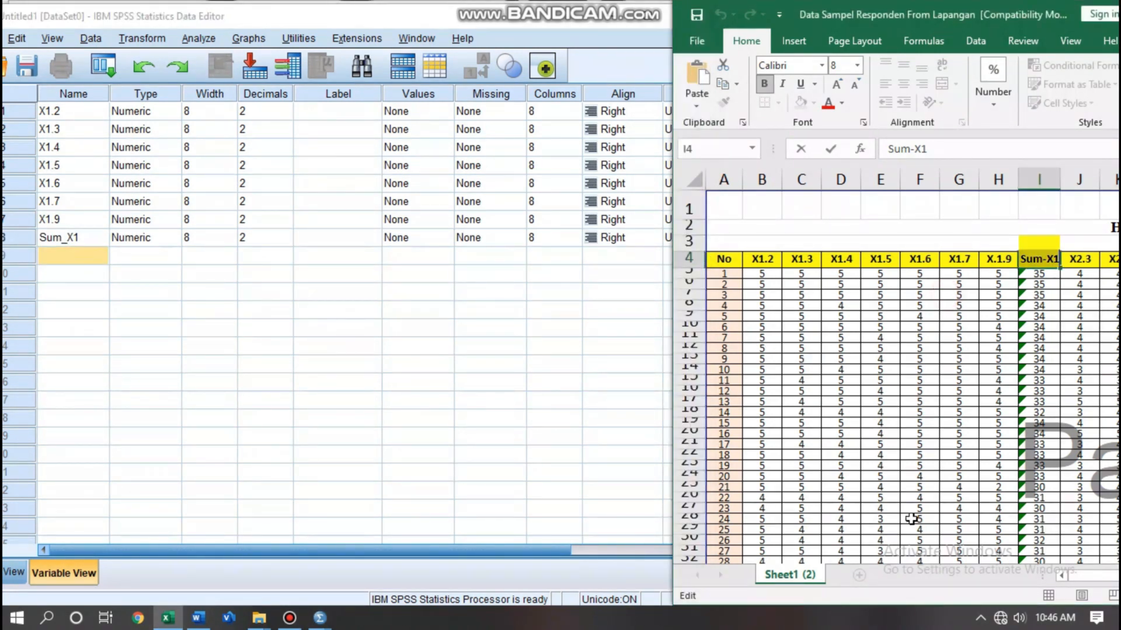
drag(1080, 577, 1113, 578)
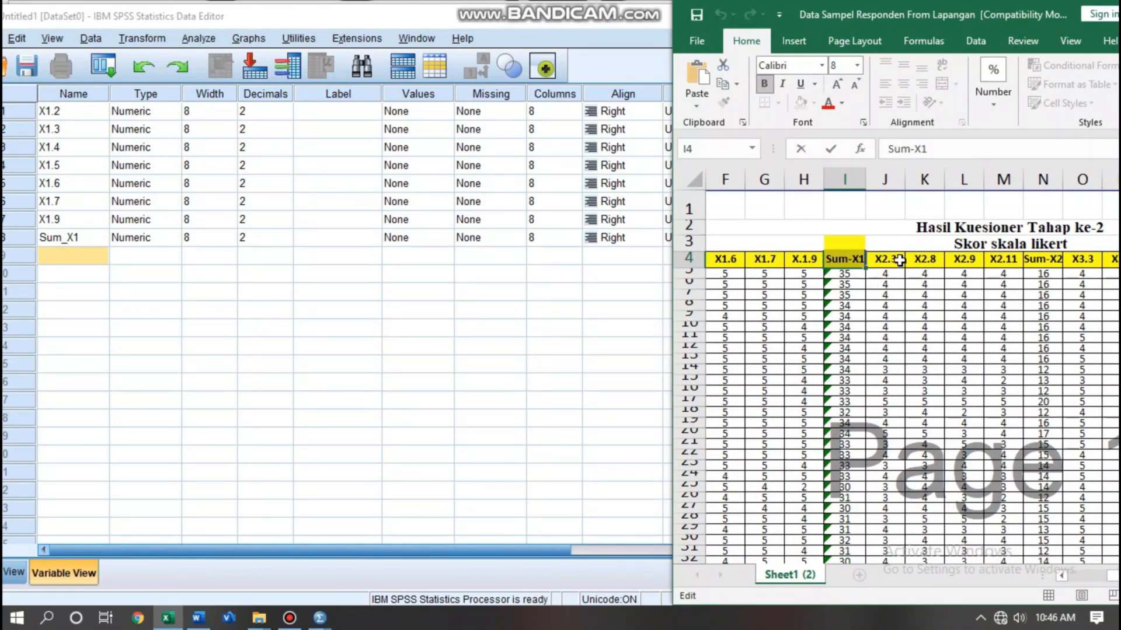
click(899, 260)
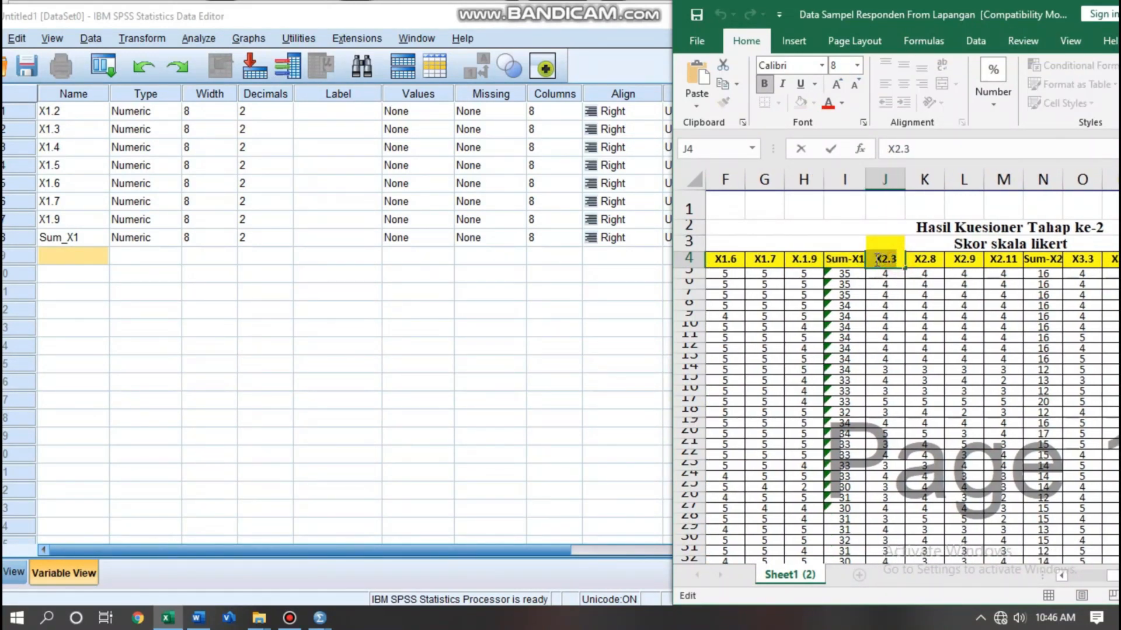
click(87, 328)
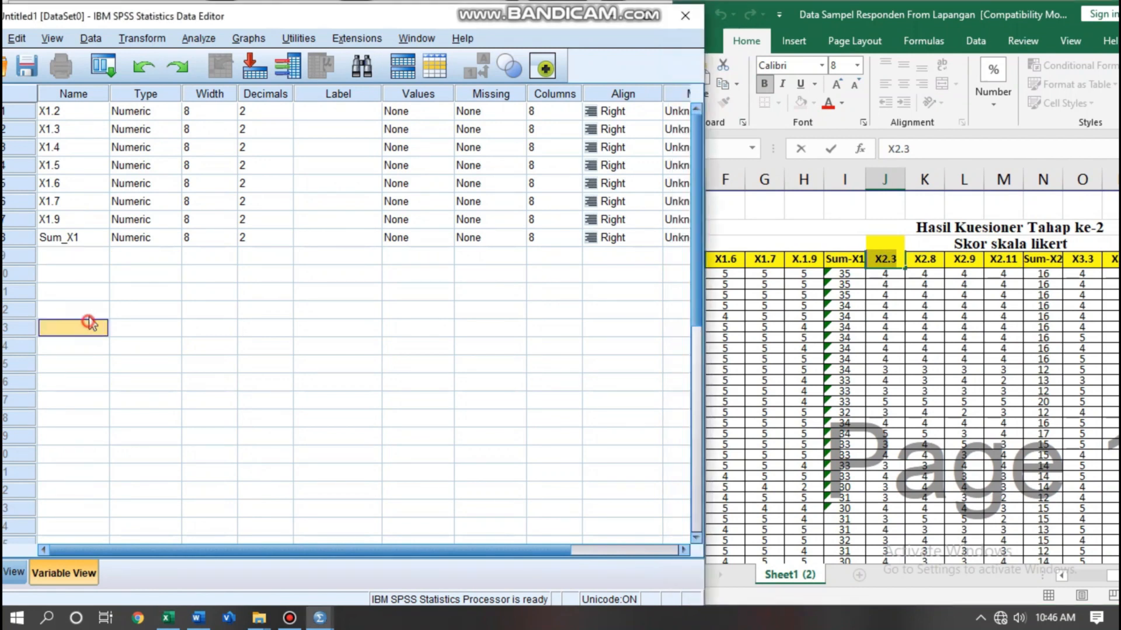
click(74, 258)
click(74, 258)
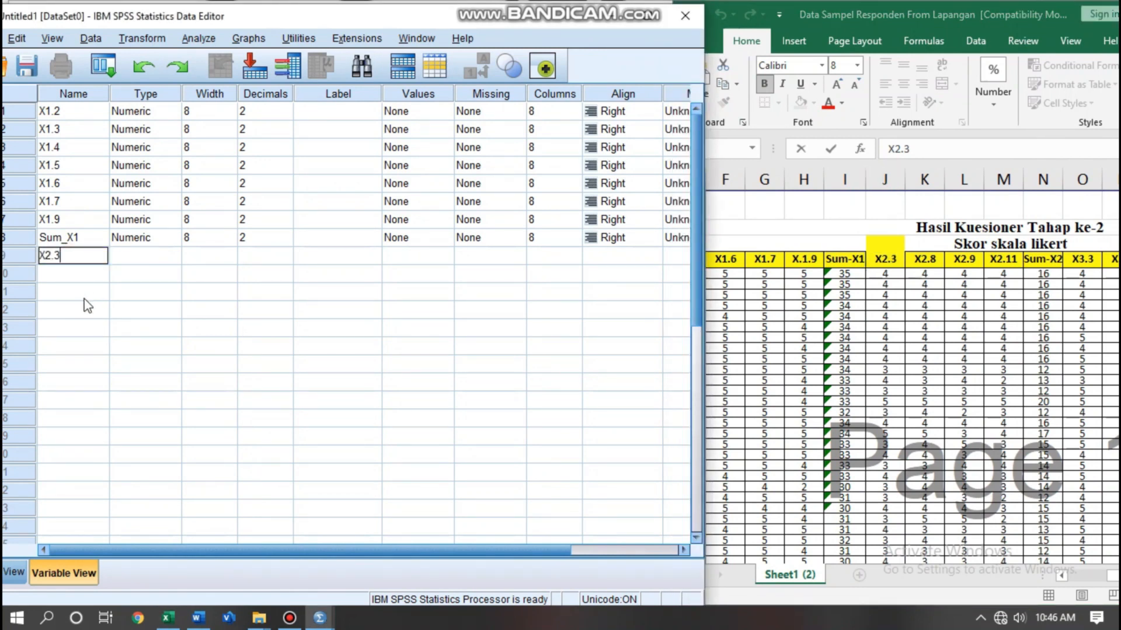
click(83, 295)
Name the tenth and eleventh variables X2.8 and X2.9.
click(75, 275)
click(75, 274)
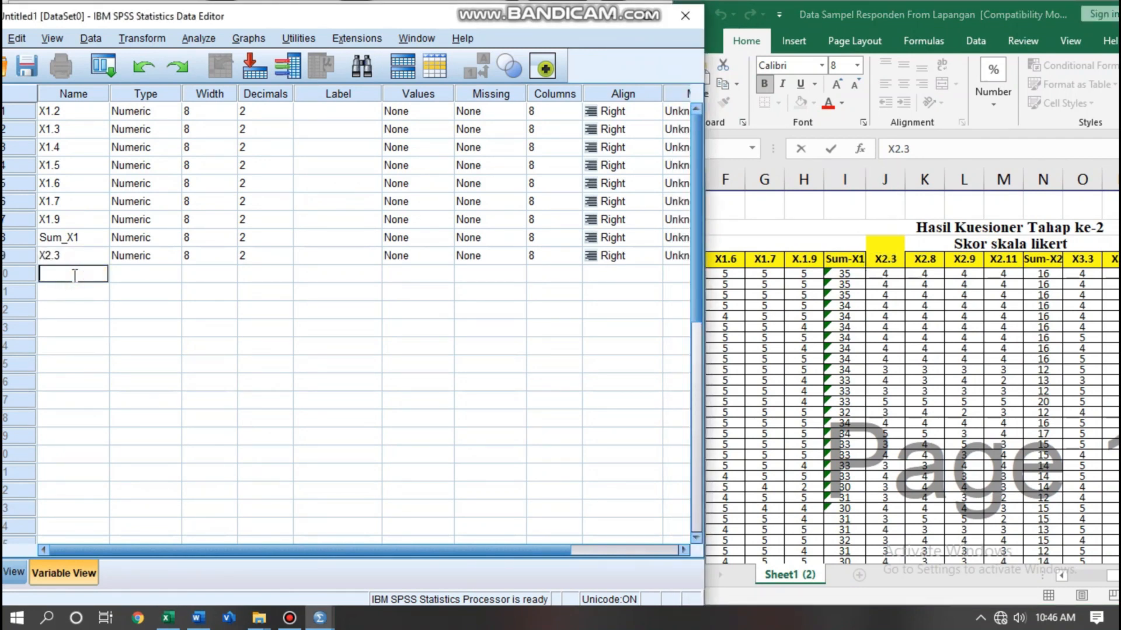
text(X2.3)
click(83, 294)
click(84, 293)
text(X2.3)
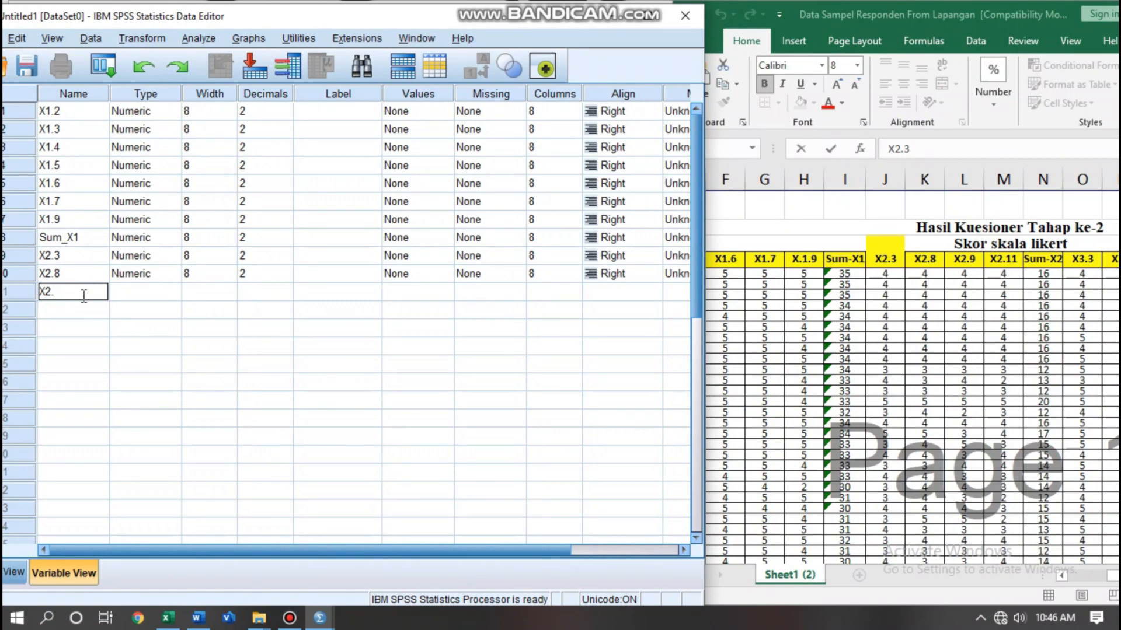
click(63, 362)
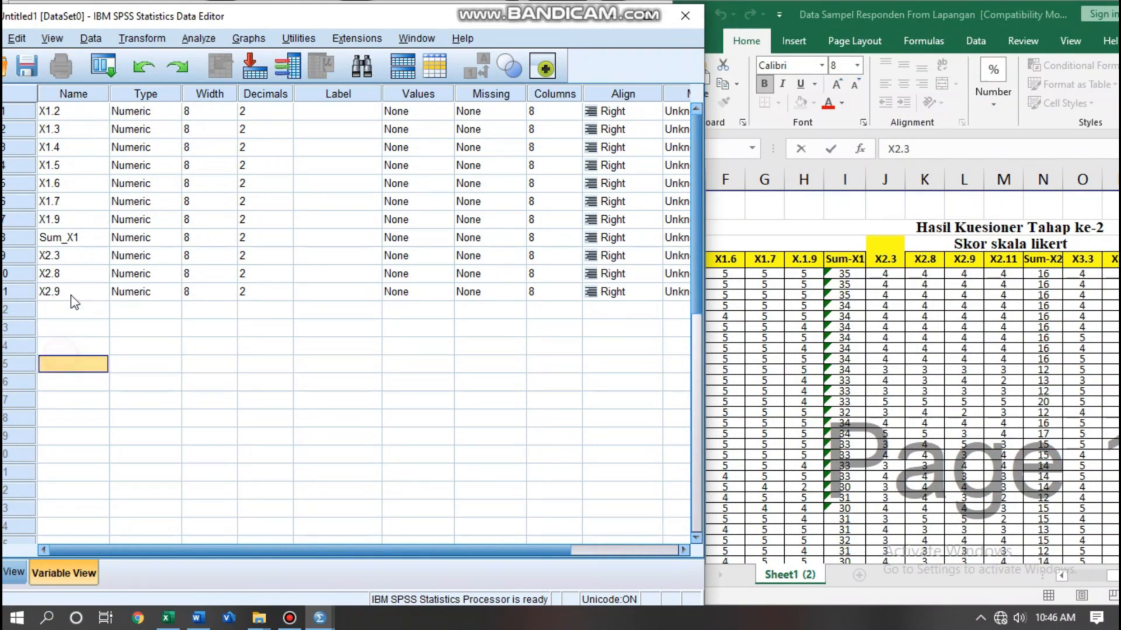
Name the twelfth variable X2.11, in the row below X2.9.
click(78, 308)
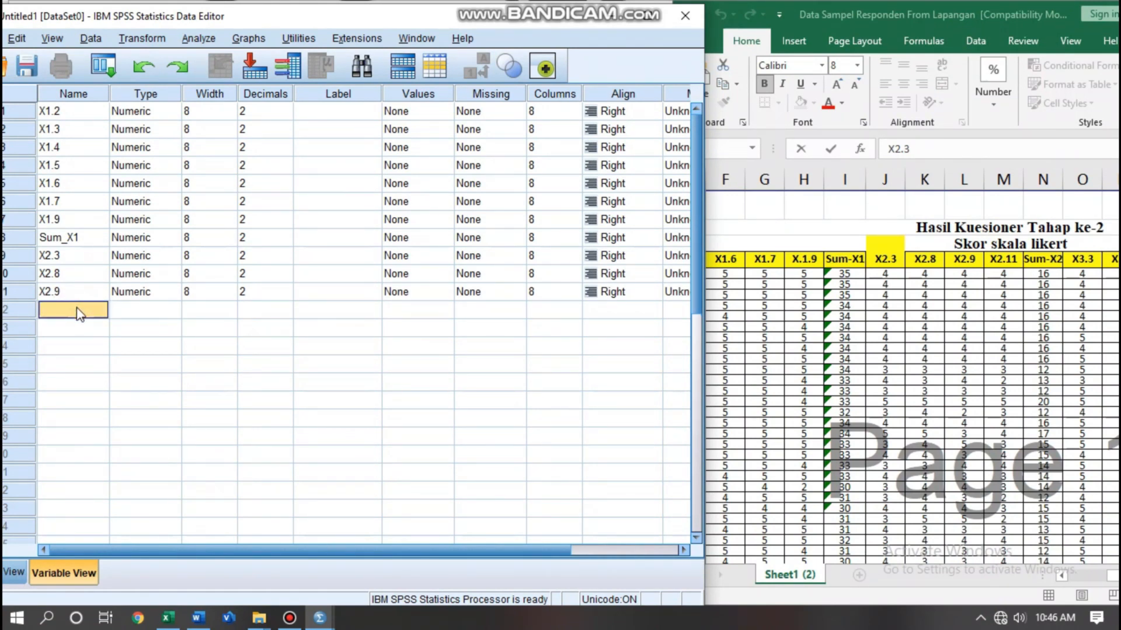
click(78, 310)
text(X2.3)
click(92, 346)
Name the thirteenth variable Sum_X2, reusing the text of the Sum_X1 name.
click(60, 238)
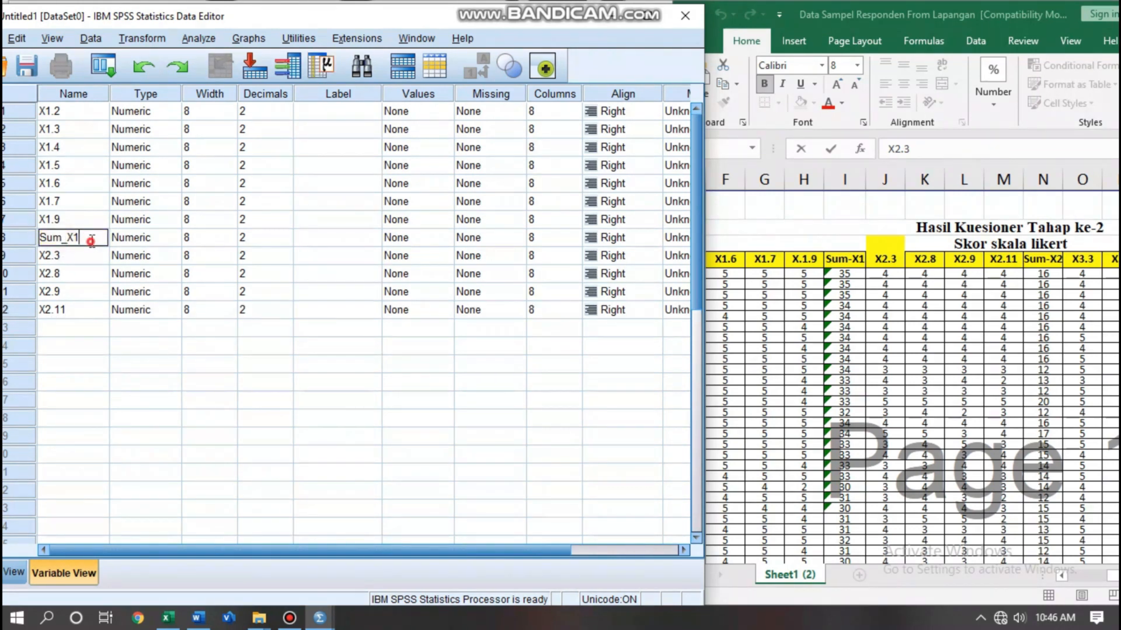
click(78, 327)
text(Sum_X2)
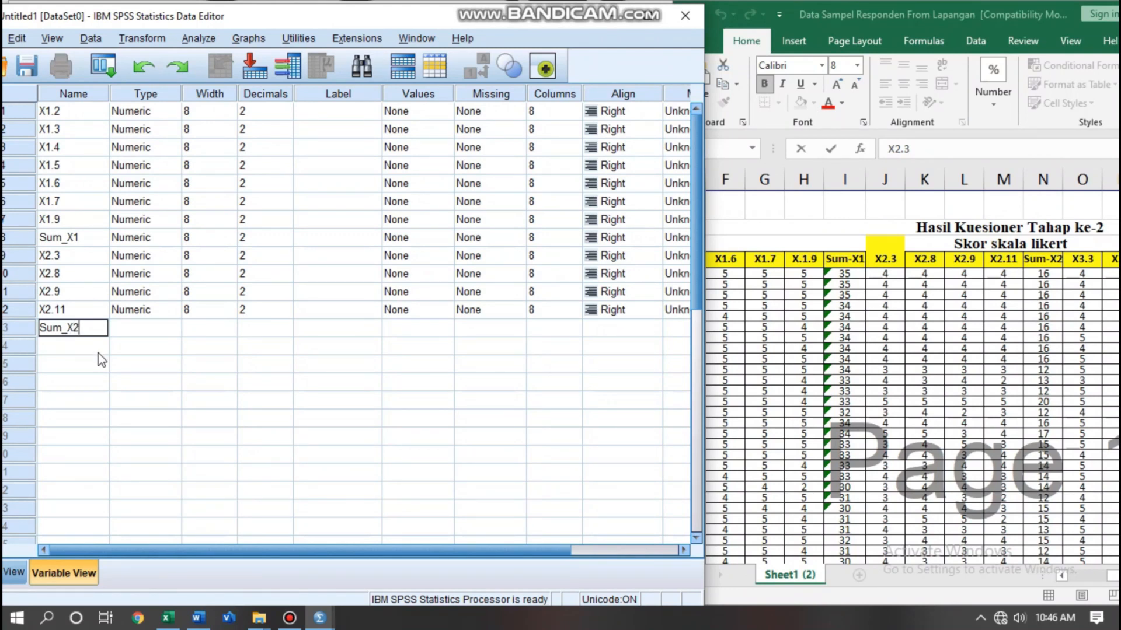
key(Return)
click(71, 328)
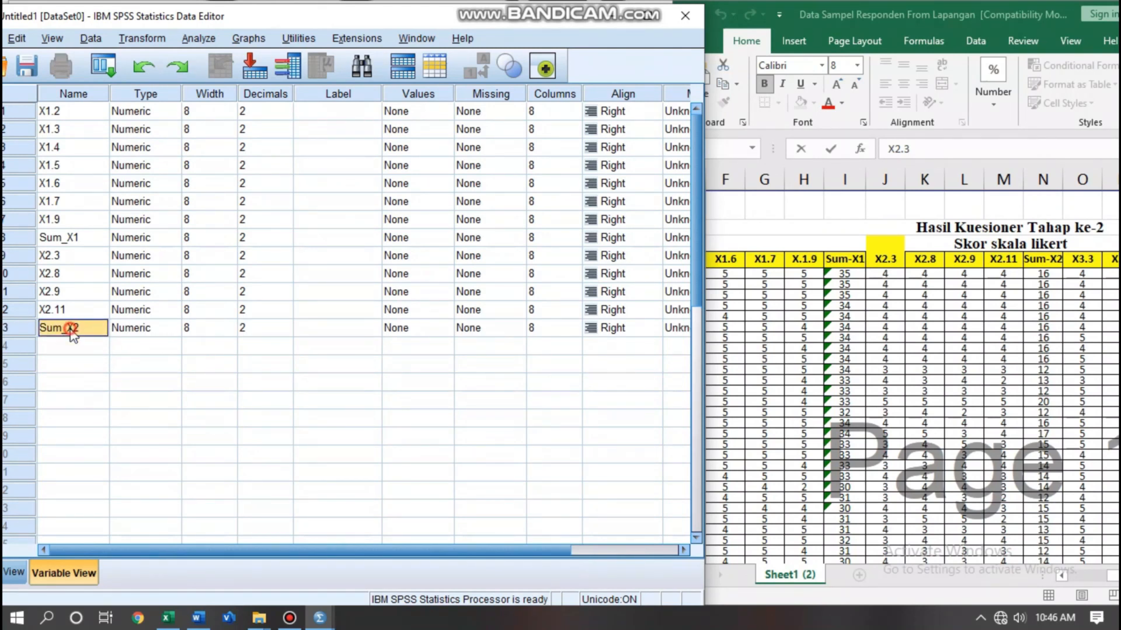
Copy the X3.3 header text from the Excel sheet and enter it as the name of the fourteenth SPSS variable.
click(1002, 277)
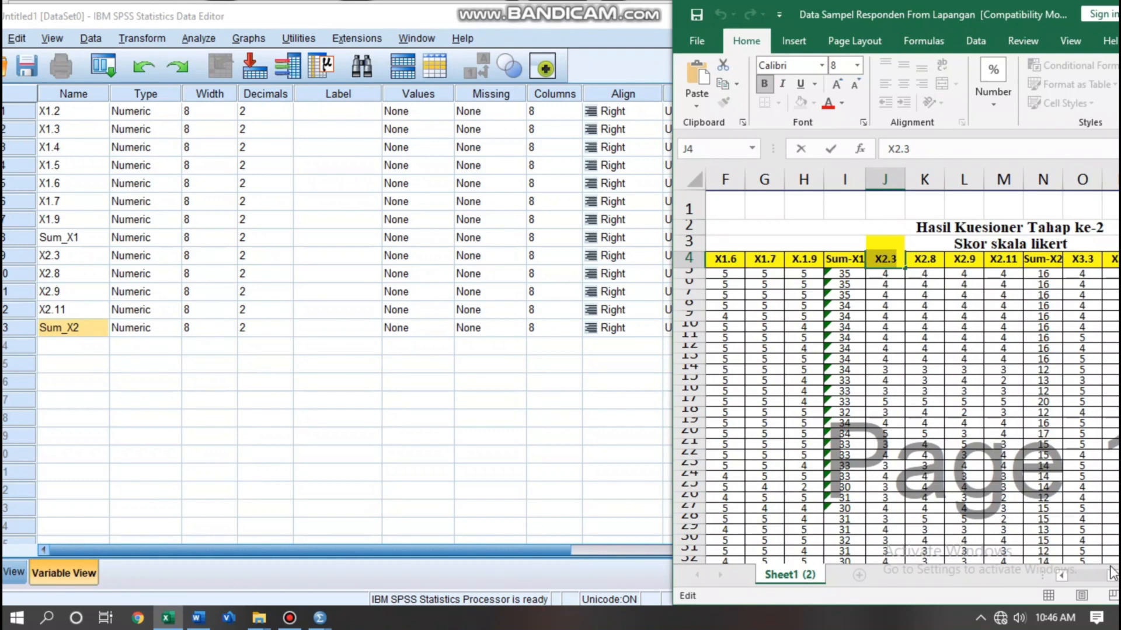
drag(1116, 579, 1111, 577)
drag(888, 18, 805, 16)
mouse_move(1077, 576)
mouse_down()
mouse_move(1095, 588)
mouse_move(1078, 584)
mouse_up()
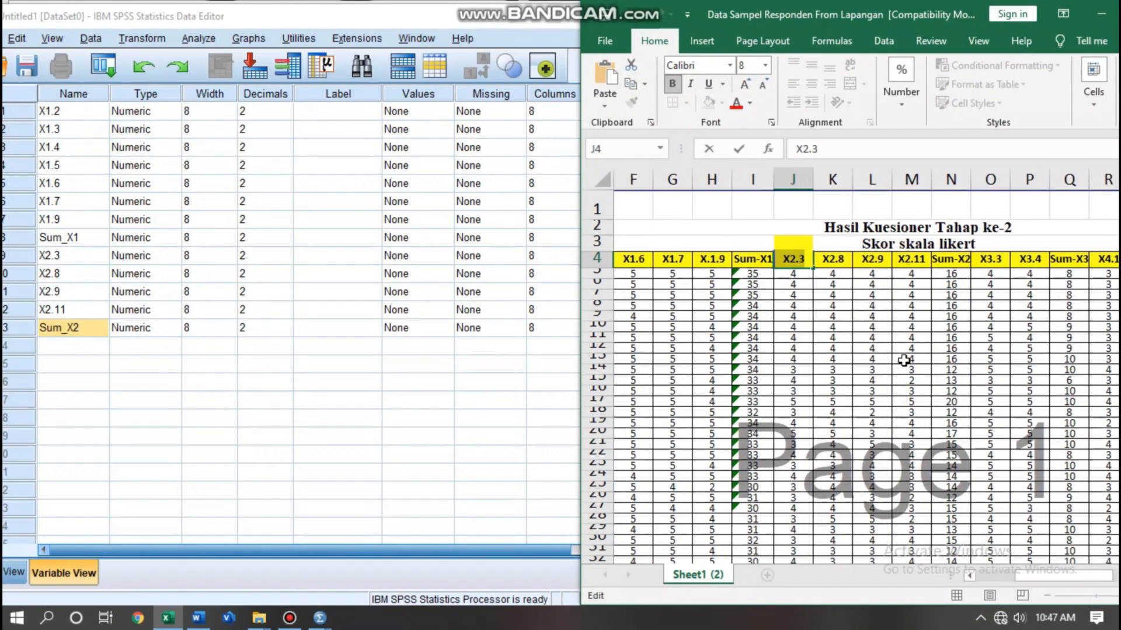
click(996, 260)
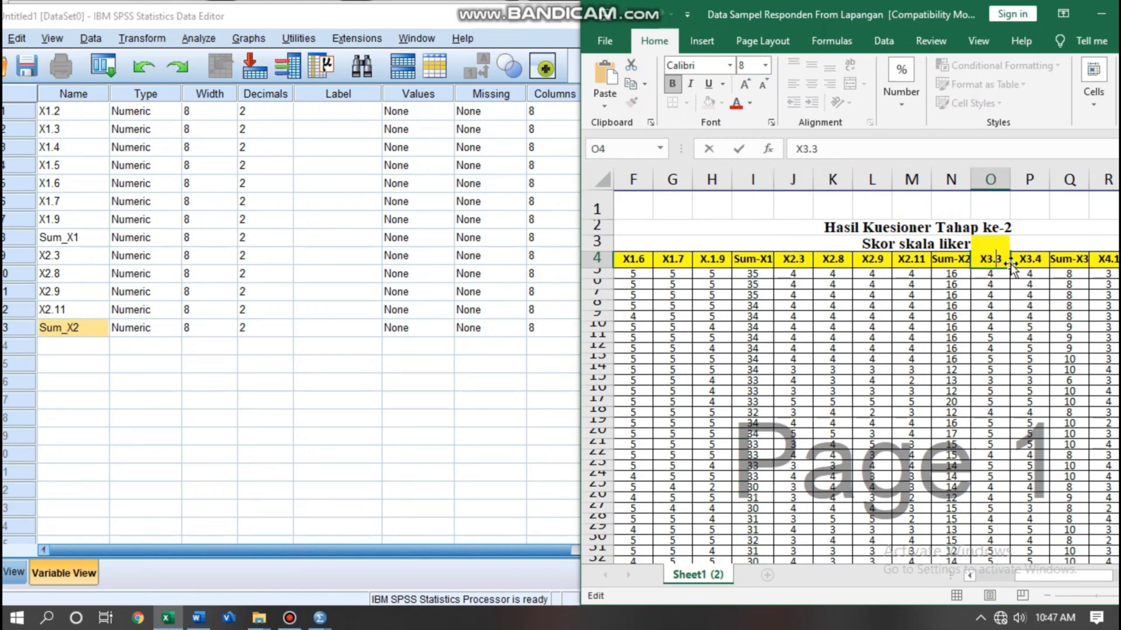
drag(1010, 260, 974, 262)
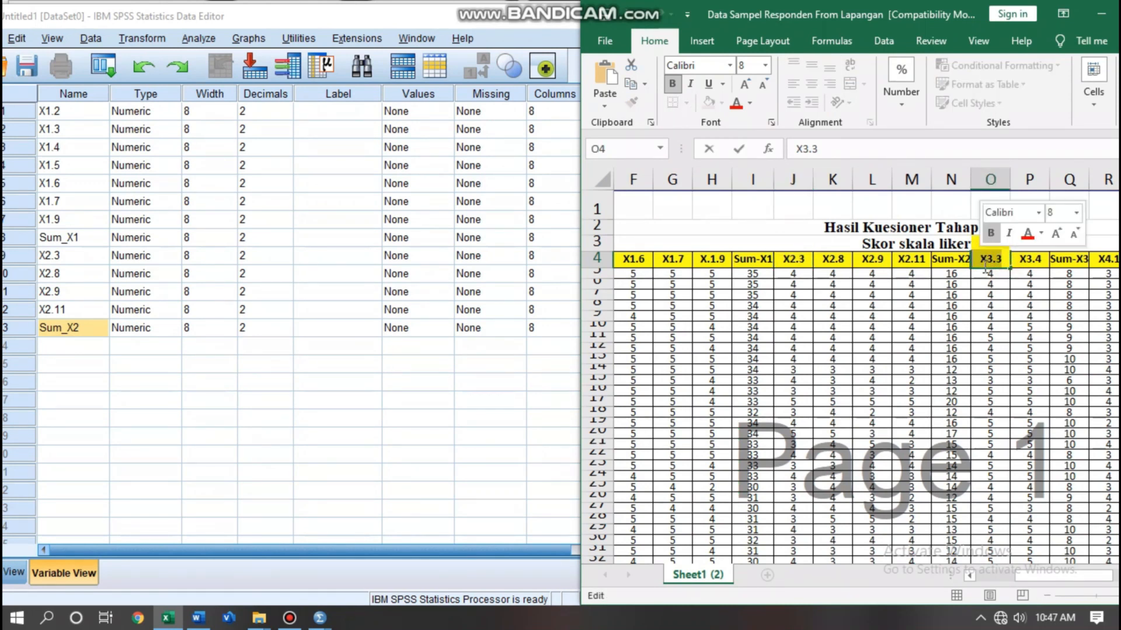
key(ctrl+c)
click(280, 444)
click(80, 346)
key(ctrl+v)
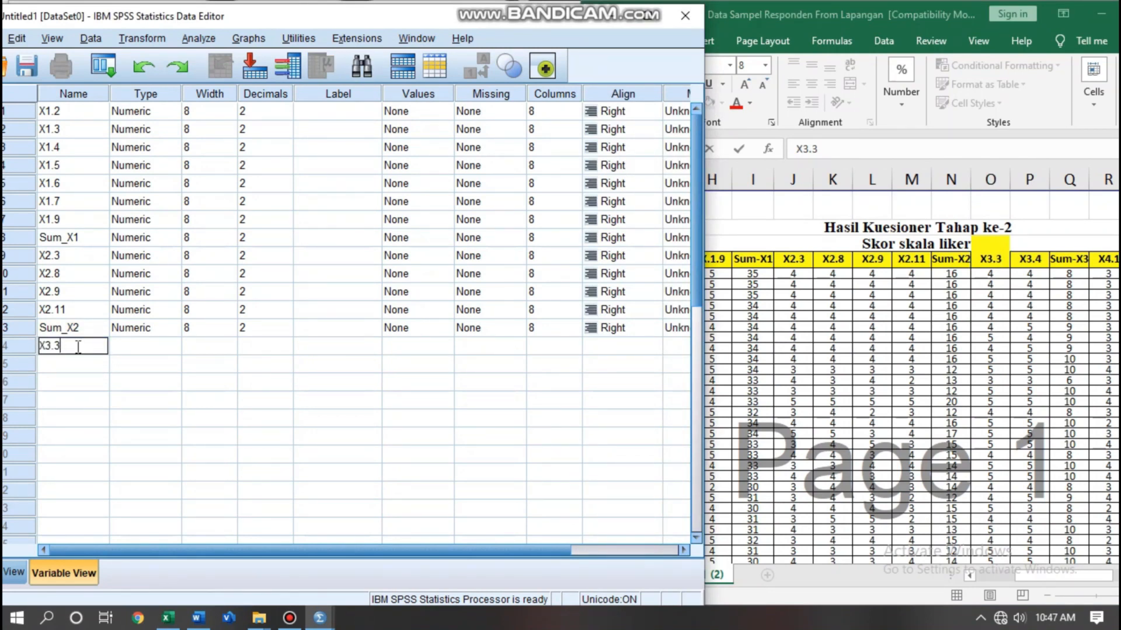
key(Return)
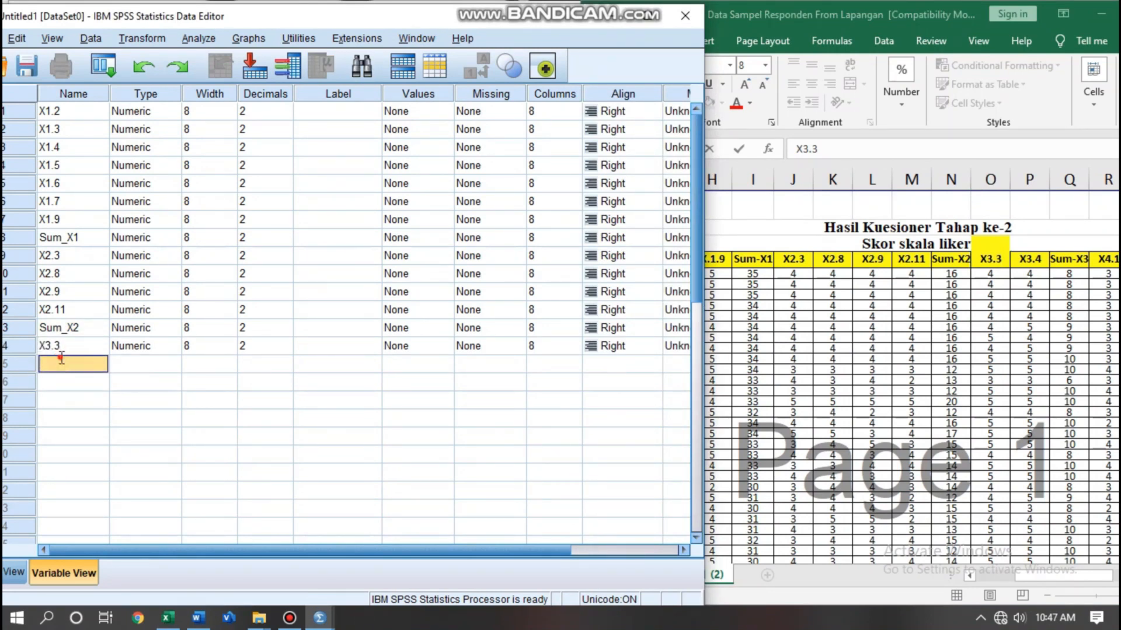
Name the fifteenth variable X3.4, in the row below X3.3.
text(X3.4)
click(116, 392)
key(alt+Tab)
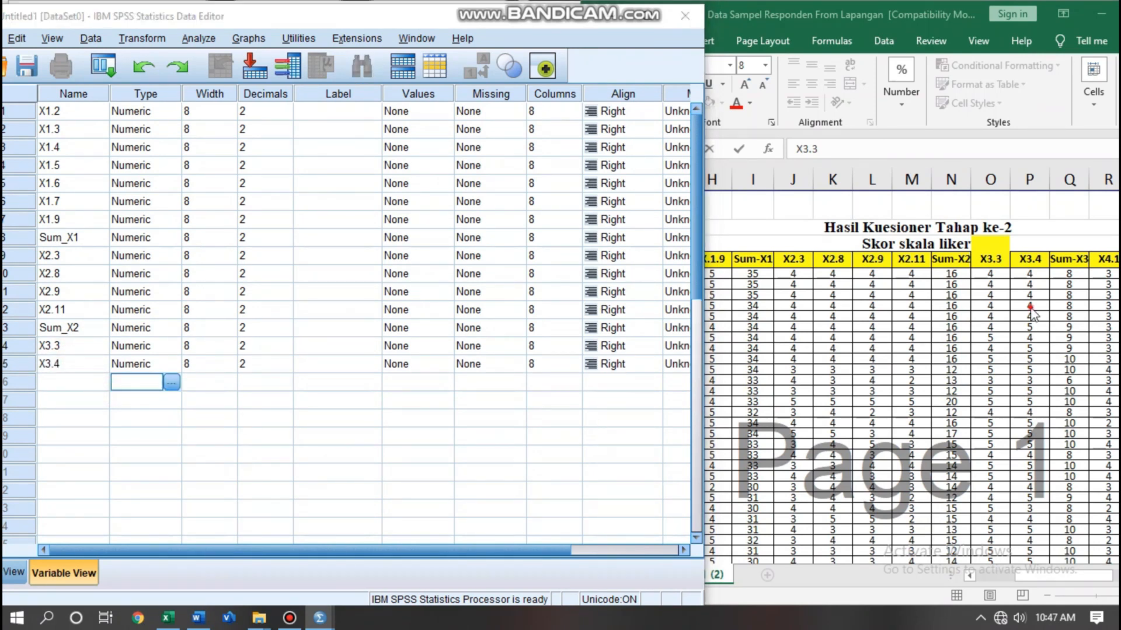
click(124, 390)
Name the sixteenth variable Sum_X3, reusing the text of the Sum_X2 name.
double_click(59, 328)
drag(81, 328, 28, 325)
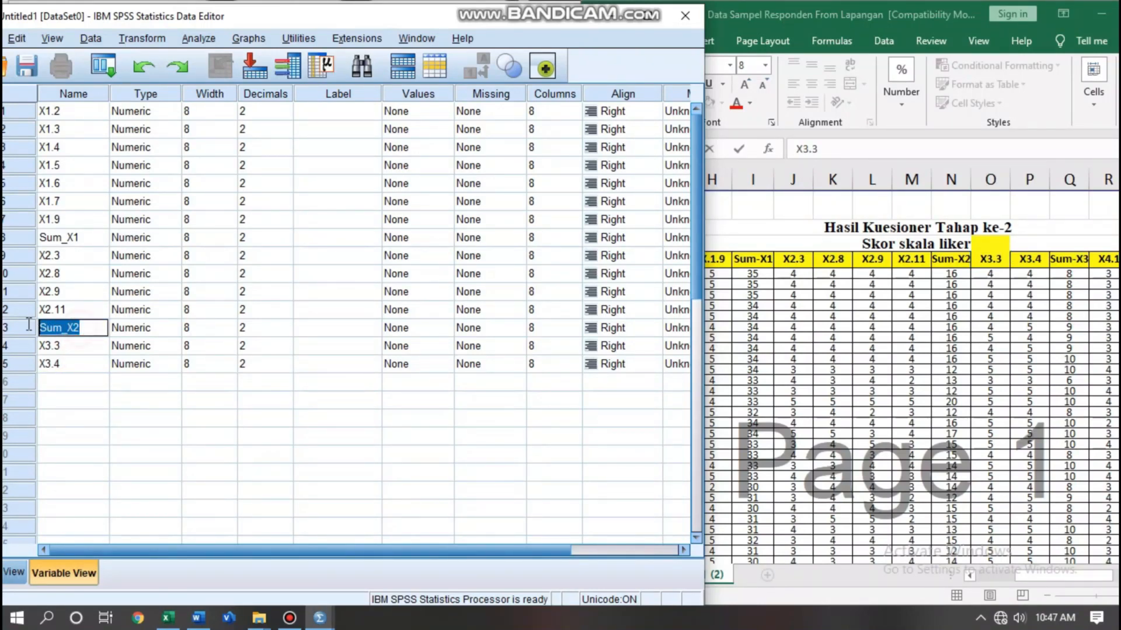
key(ctrl+c)
click(75, 382)
key(ctrl+v)
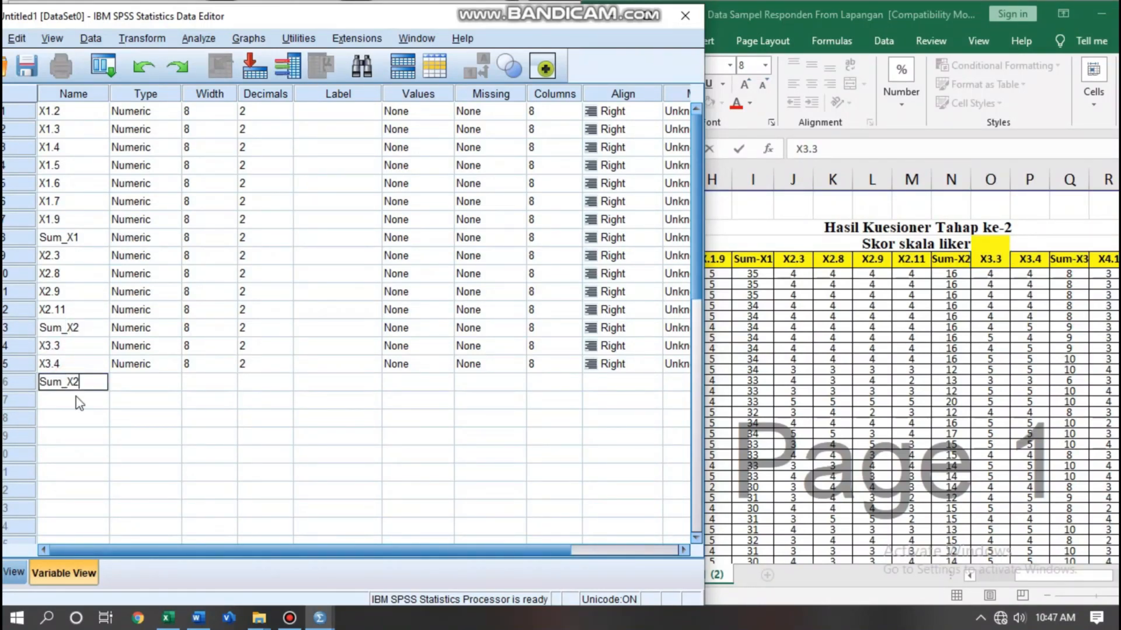
click(95, 425)
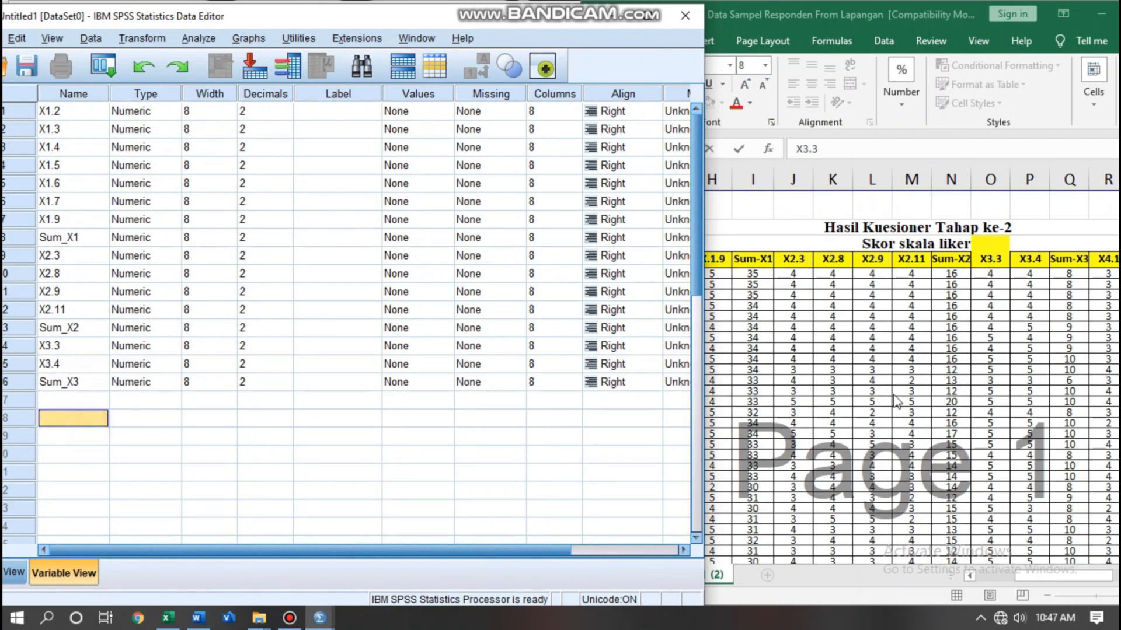
Copy the X4.1 header text from the Excel sheet and use it to name the seventeenth and eighteenth SPSS variables X4.1 and X4.2.
click(1062, 584)
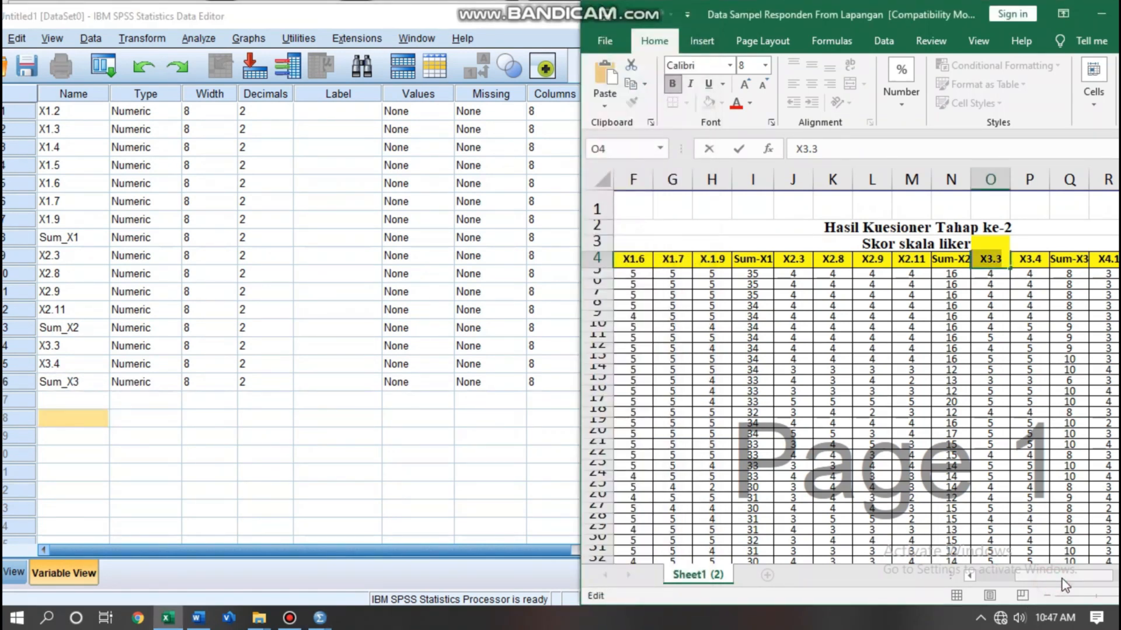
drag(1059, 578, 1072, 577)
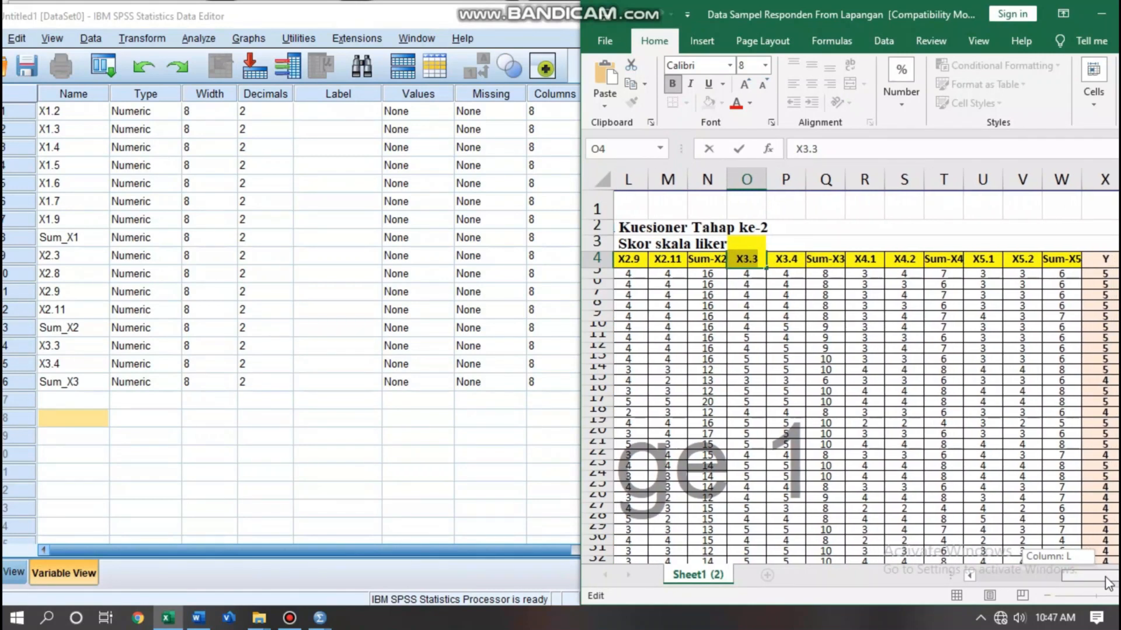
click(873, 261)
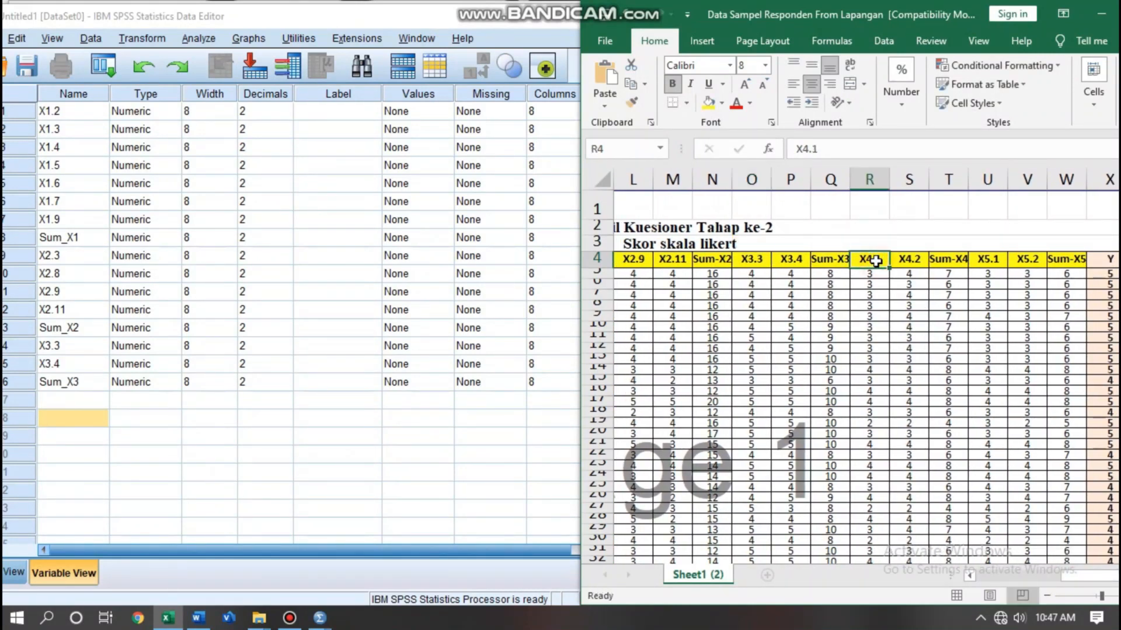
double_click(874, 260)
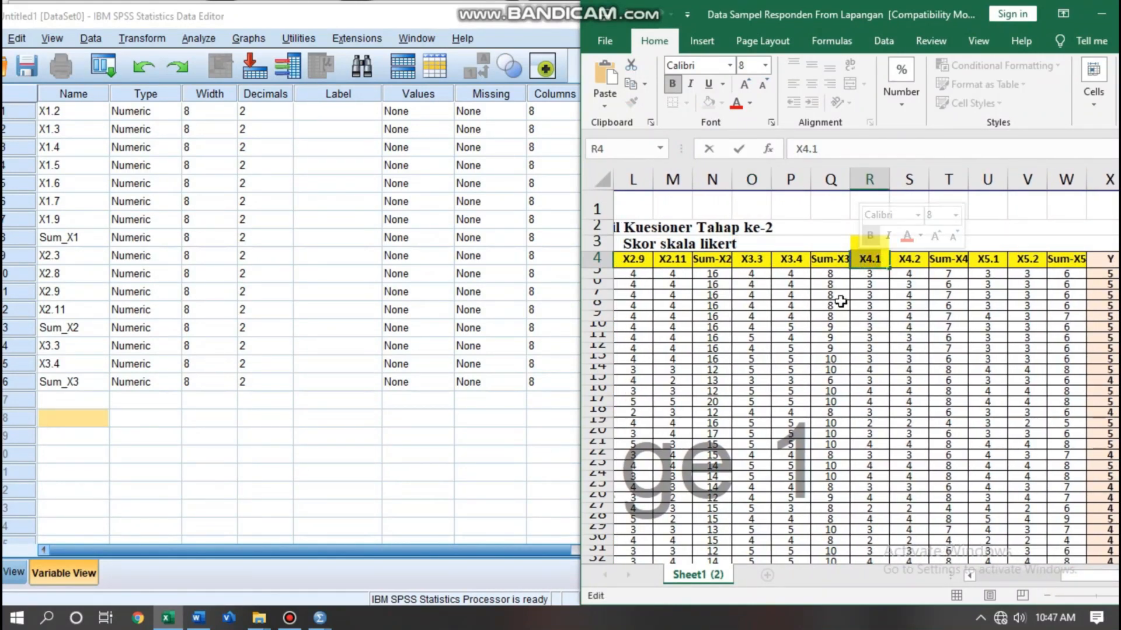
click(90, 400)
text(X4.1)
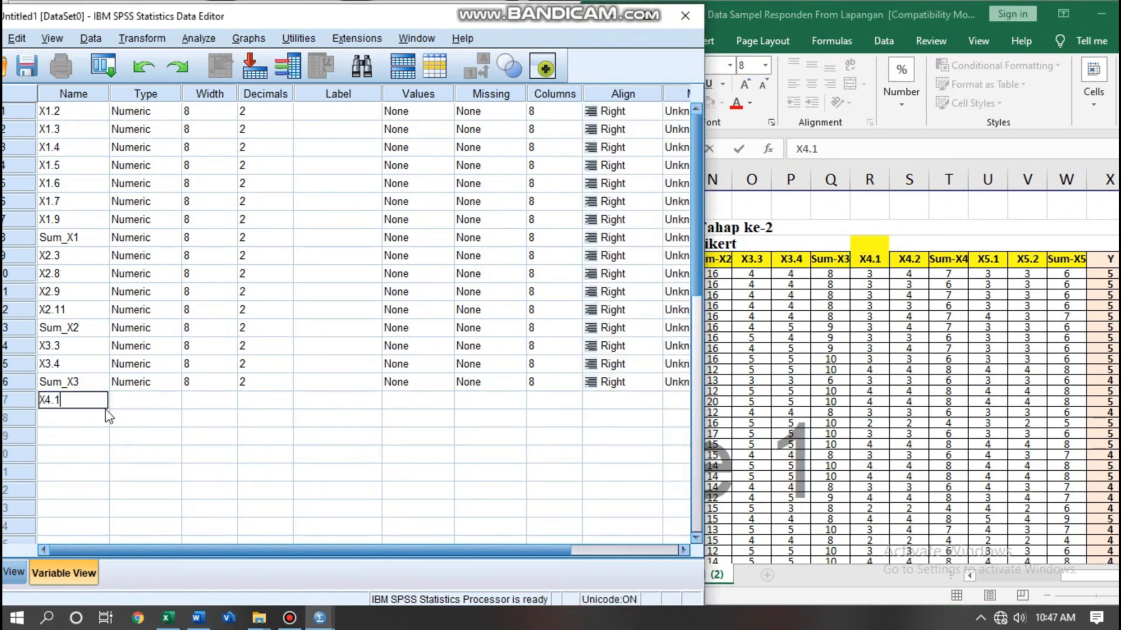
click(73, 419)
text(X4.1)
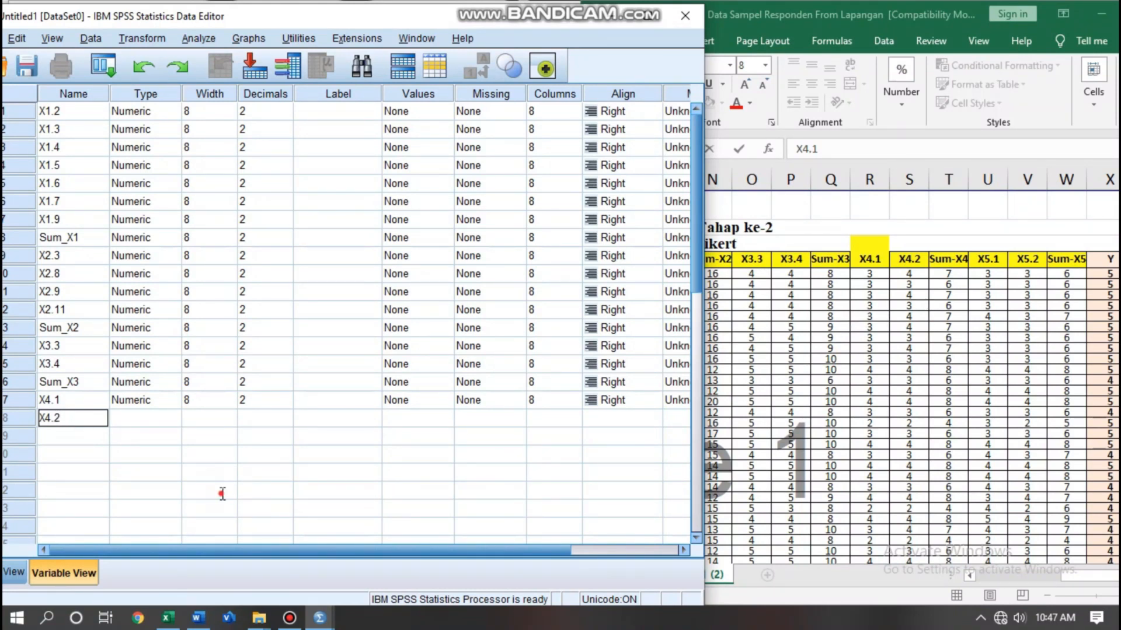
Name the nineteenth variable Sum_X4, reusing the text of the Sum_X3 name.
click(67, 382)
click(85, 379)
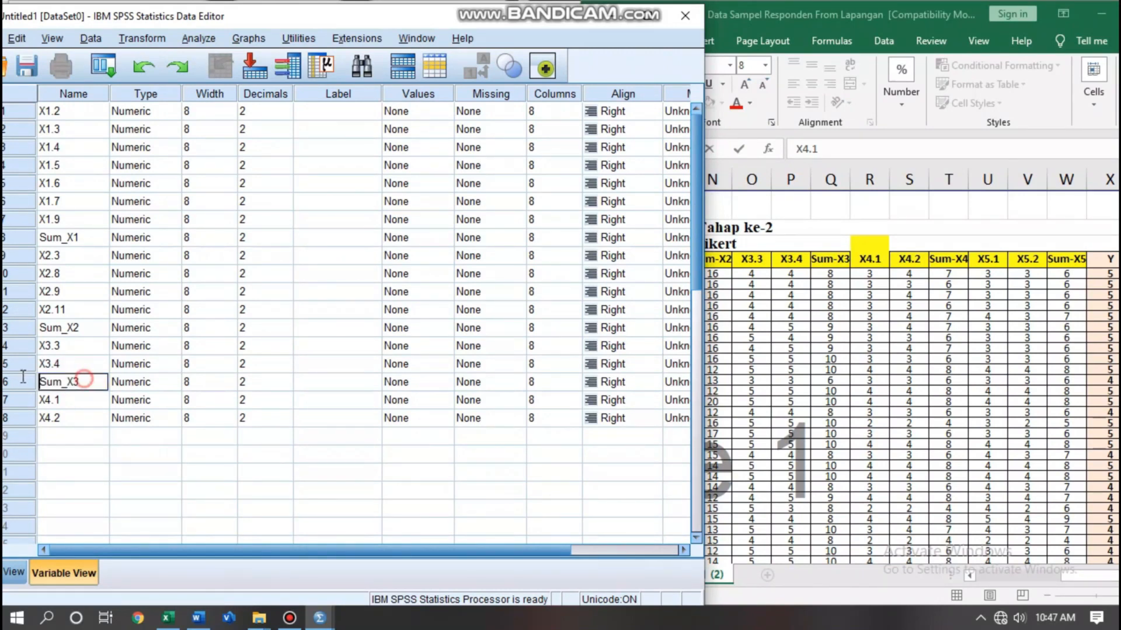
double_click(82, 382)
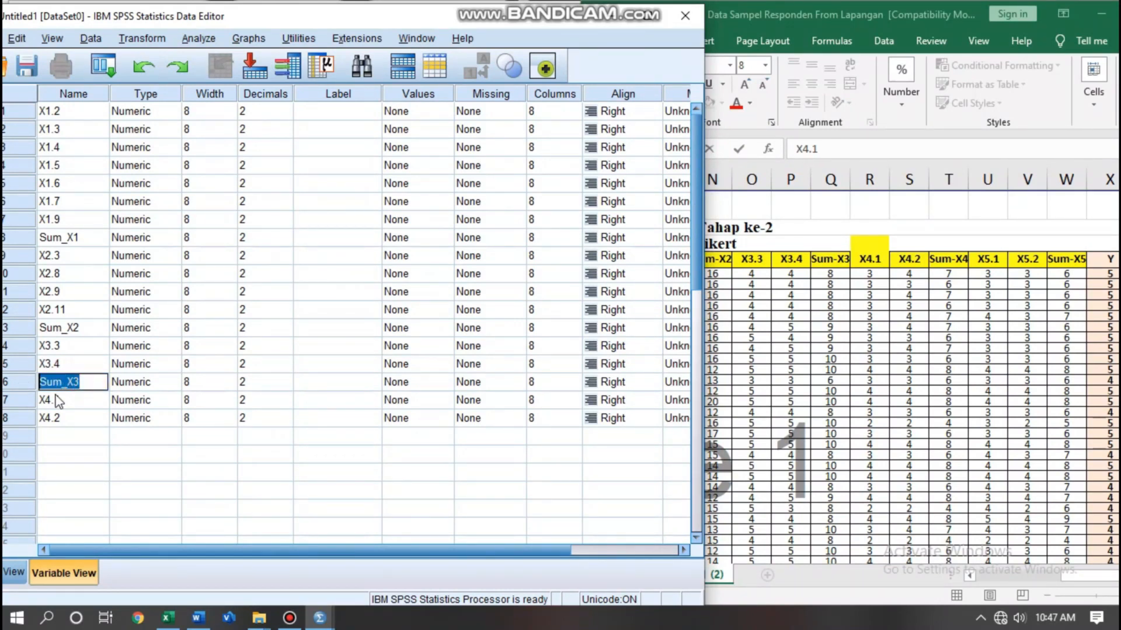
click(77, 431)
key(ctrl+v)
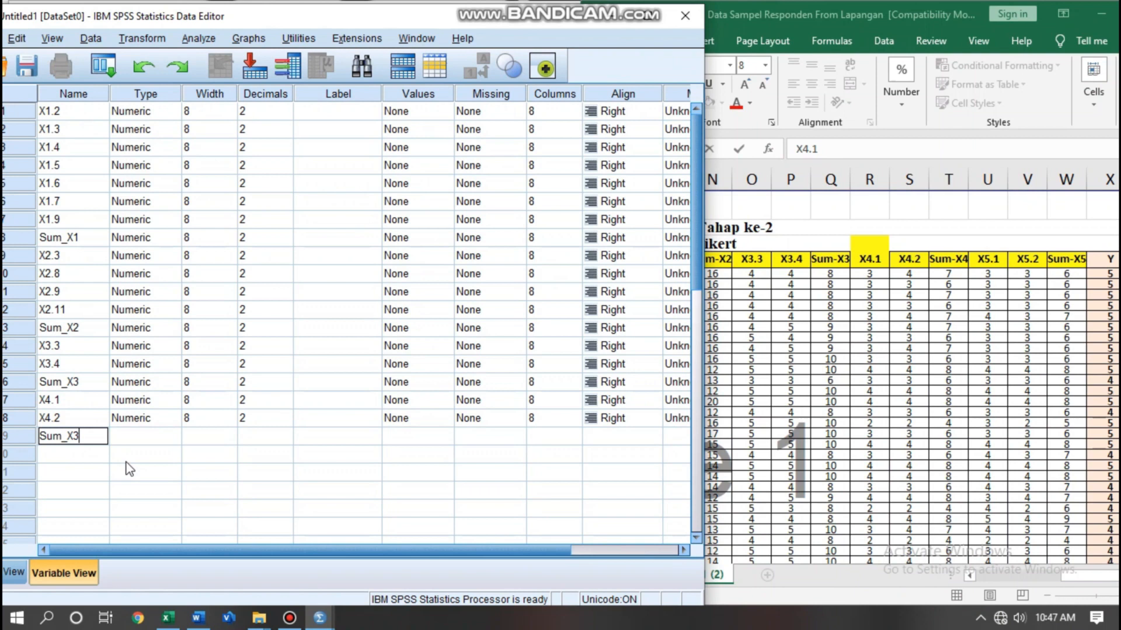
click(852, 318)
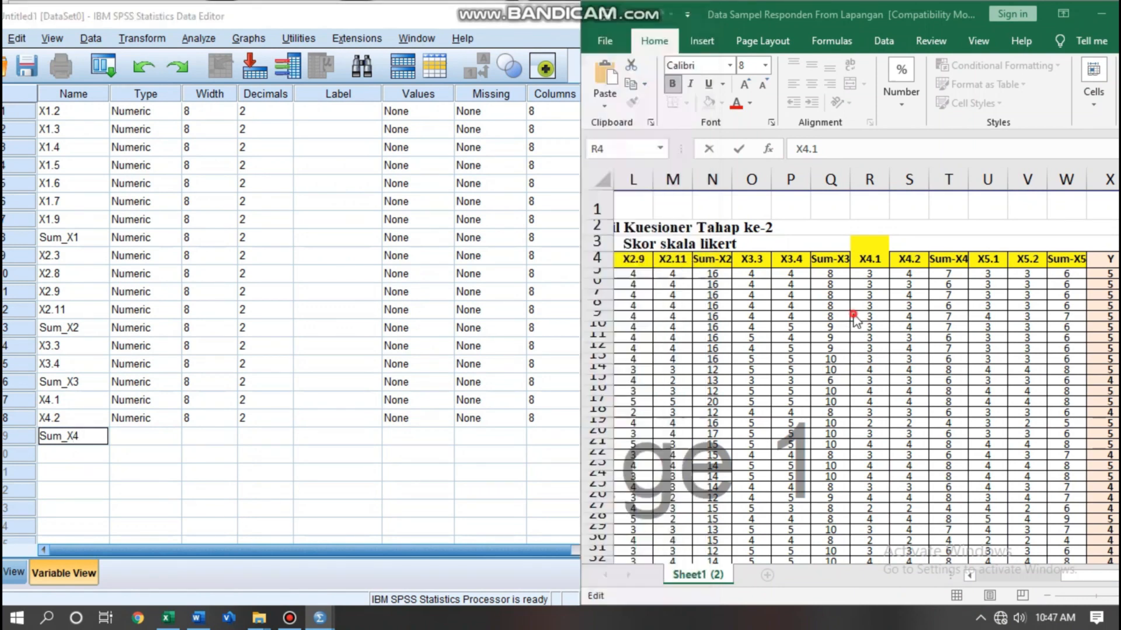
Copy the X5.1 header text from the Excel sheet and use it to name the twentieth and twenty-first SPSS variables X5.1 and X5.2.
click(994, 260)
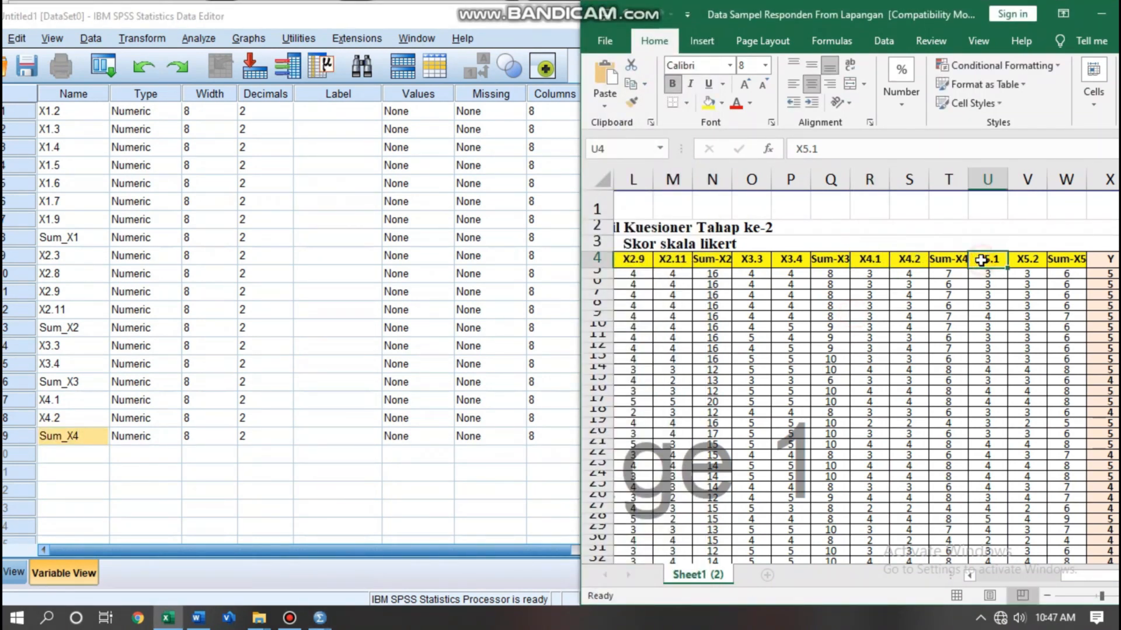
drag(999, 260, 979, 263)
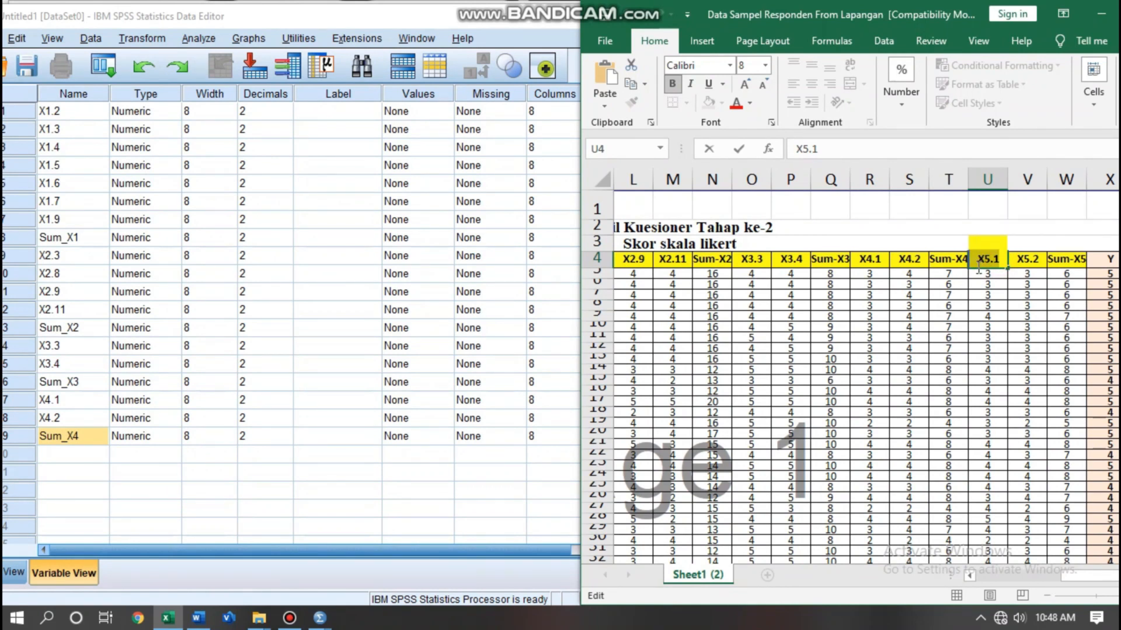
click(68, 514)
click(65, 455)
click(65, 457)
key(ctrl+v)
click(74, 473)
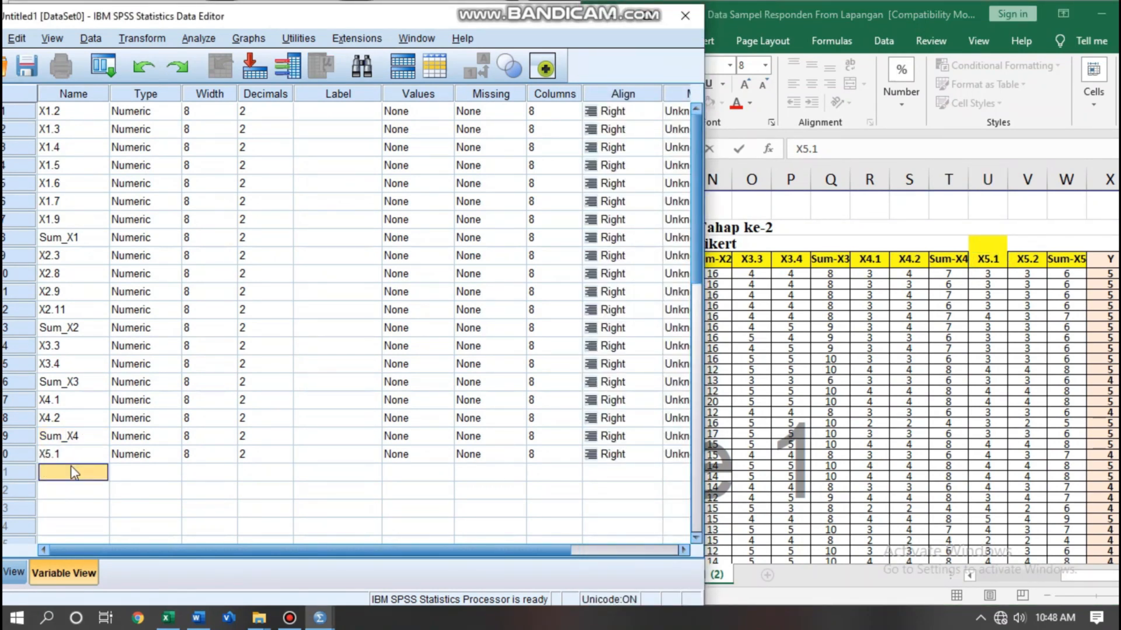
click(73, 472)
key(ctrl+v)
Name the twenty-second variable Sum_X5, reusing the text of the Sum_X4 name.
click(121, 427)
click(89, 438)
double_click(89, 436)
drag(89, 436, 17, 436)
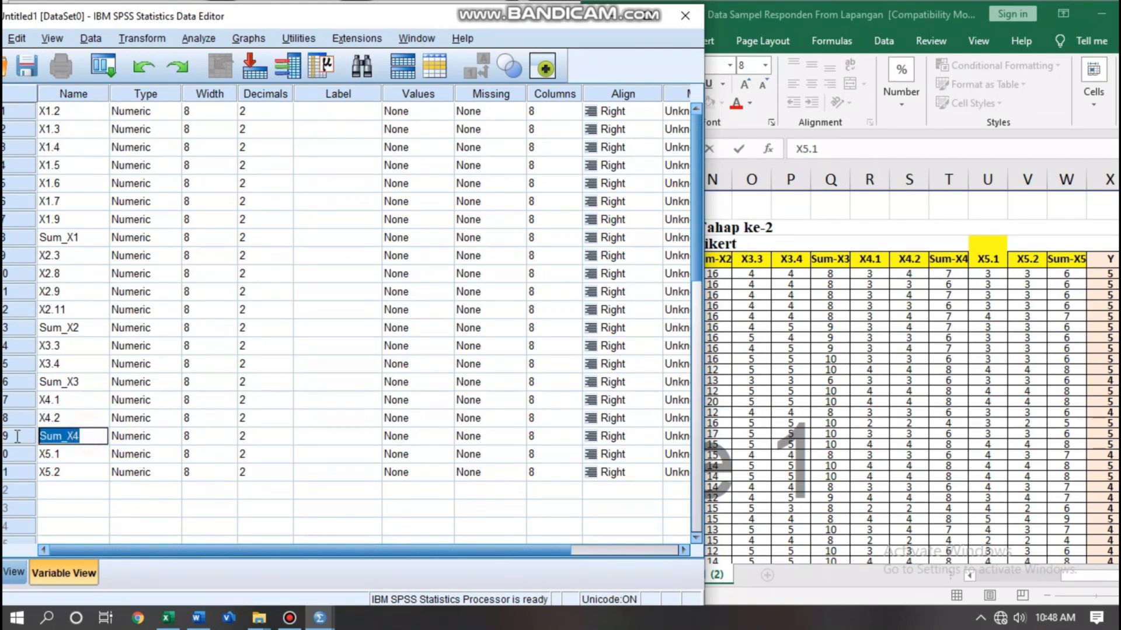
click(70, 491)
key(ctrl+v)
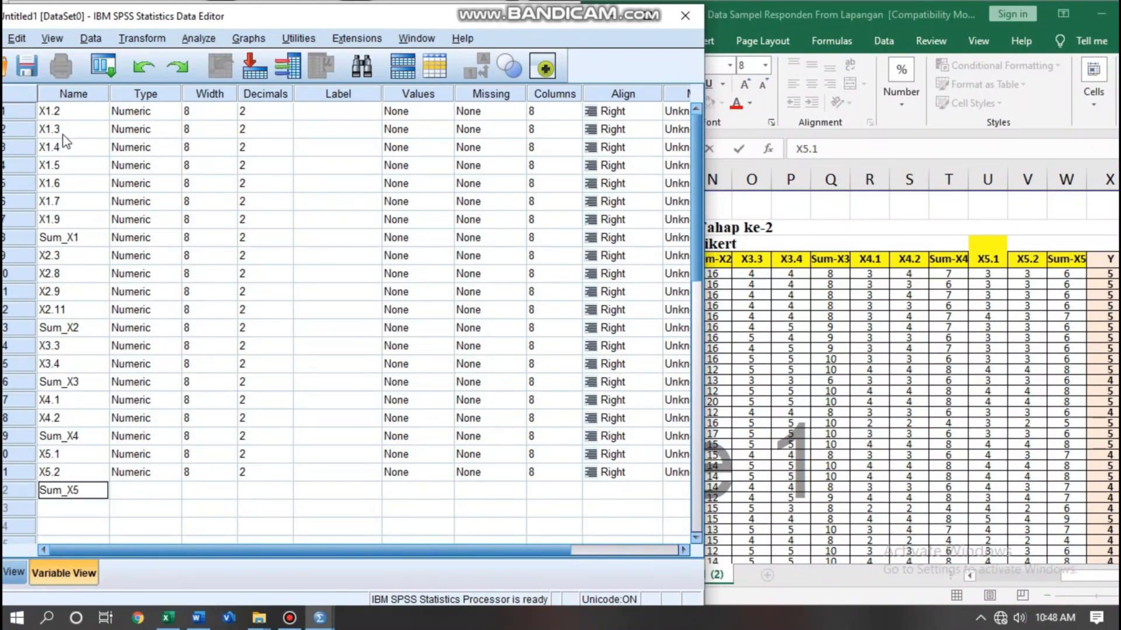
click(868, 12)
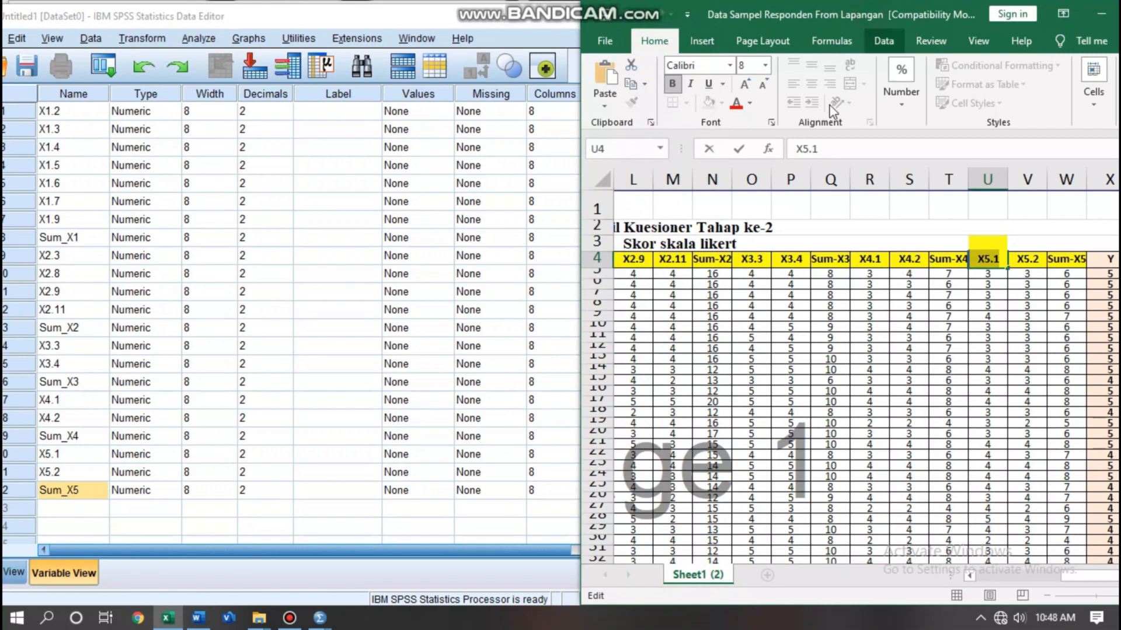
Examine the questionnaire scores in the Excel sheet, starting from its first columns.
drag(1072, 587, 985, 583)
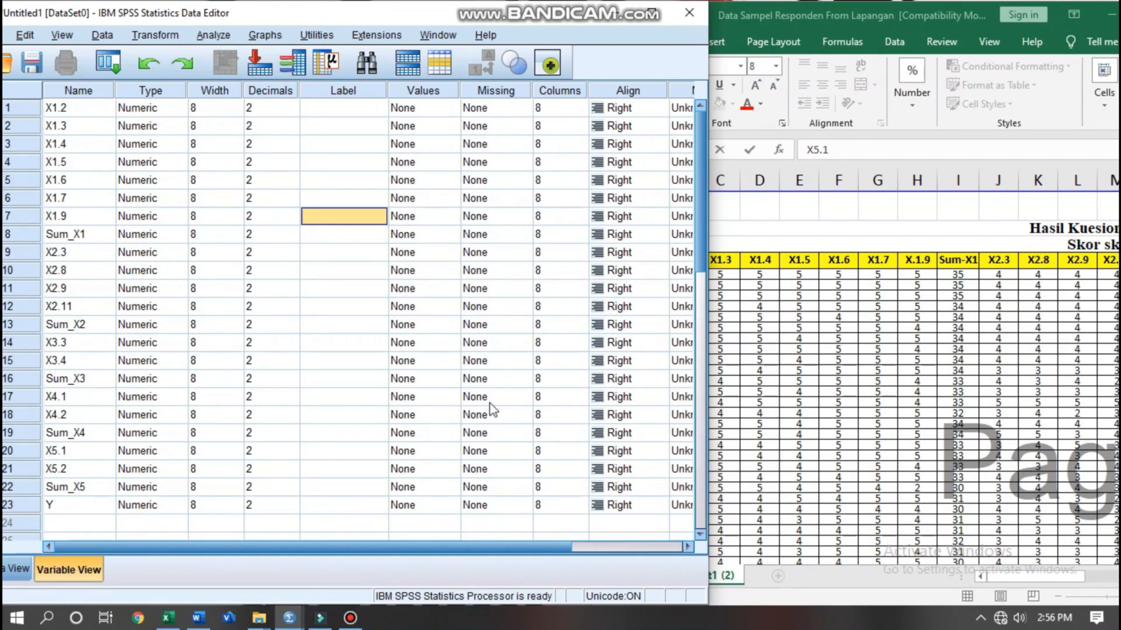
click(1006, 229)
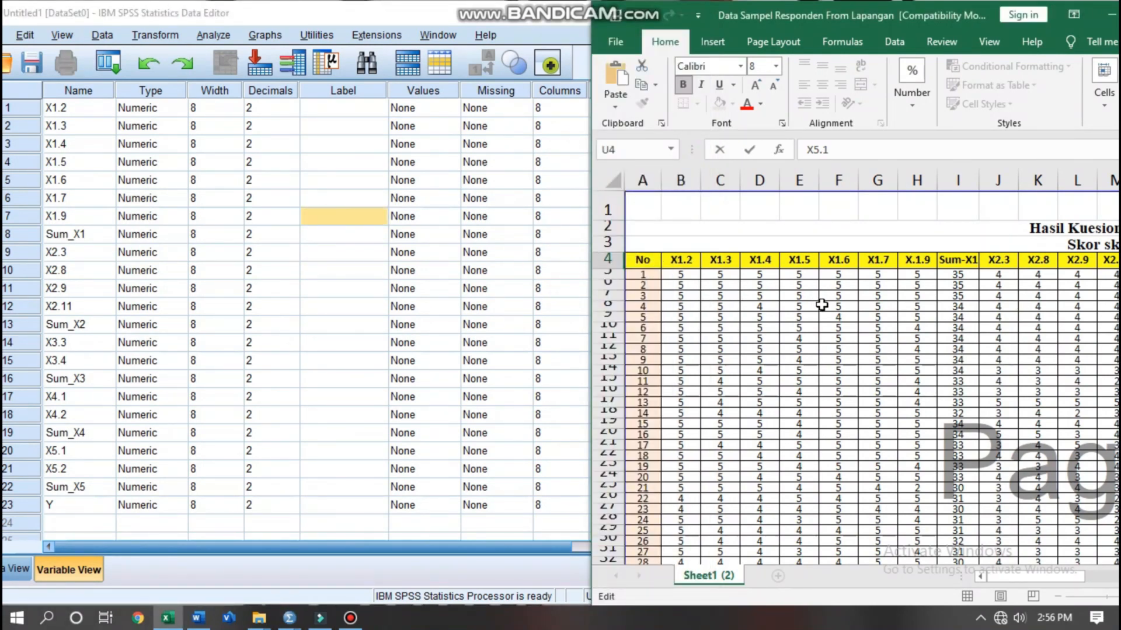
scroll(822, 307, down, 3)
scroll(822, 315, up, 3)
Try the String type for variable X1.2 and set it back to Numeric.
click(174, 111)
click(177, 108)
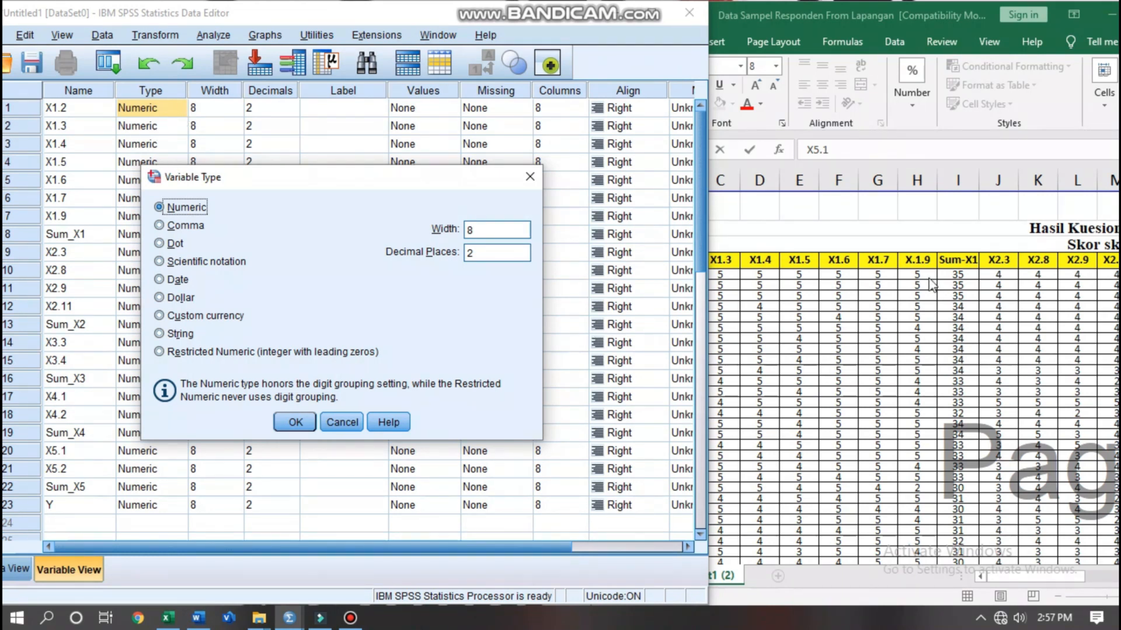
click(175, 333)
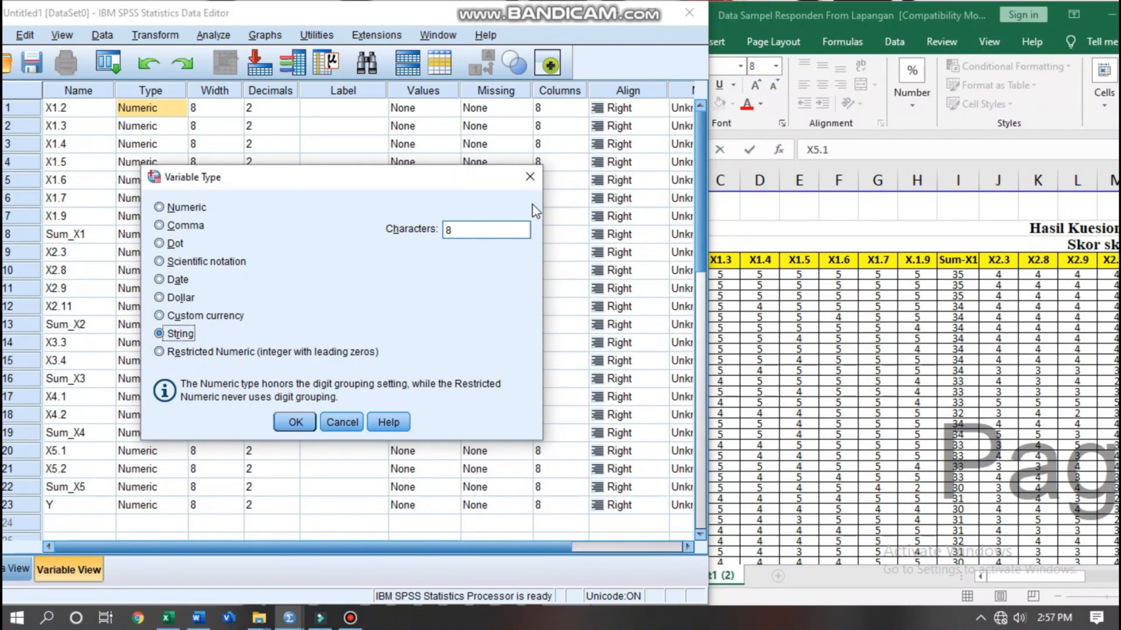
click(159, 207)
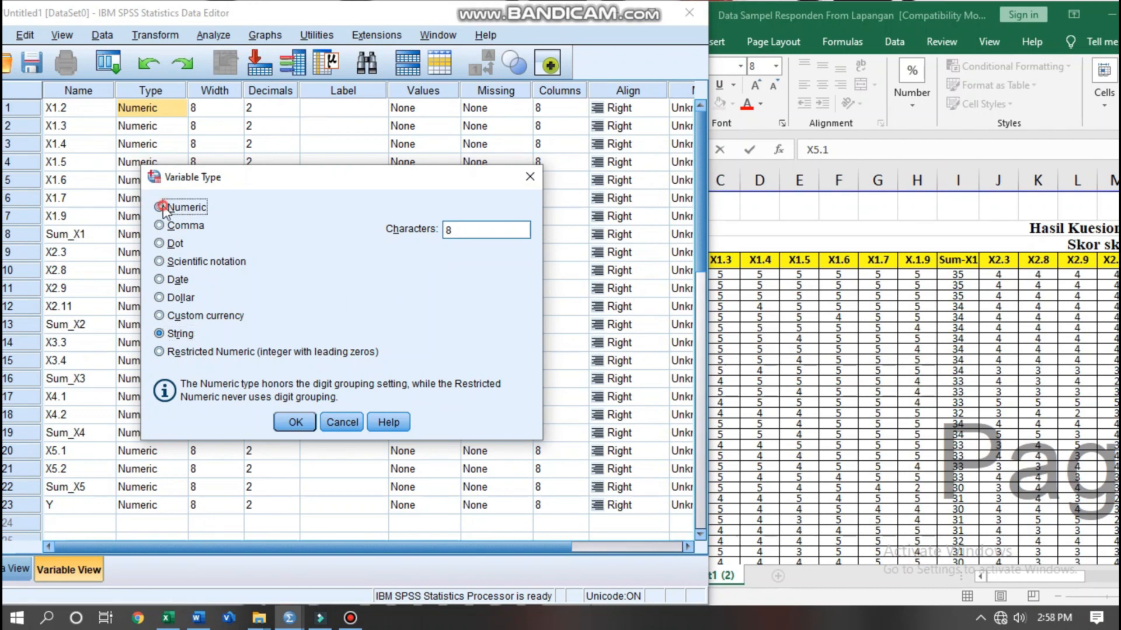
click(296, 423)
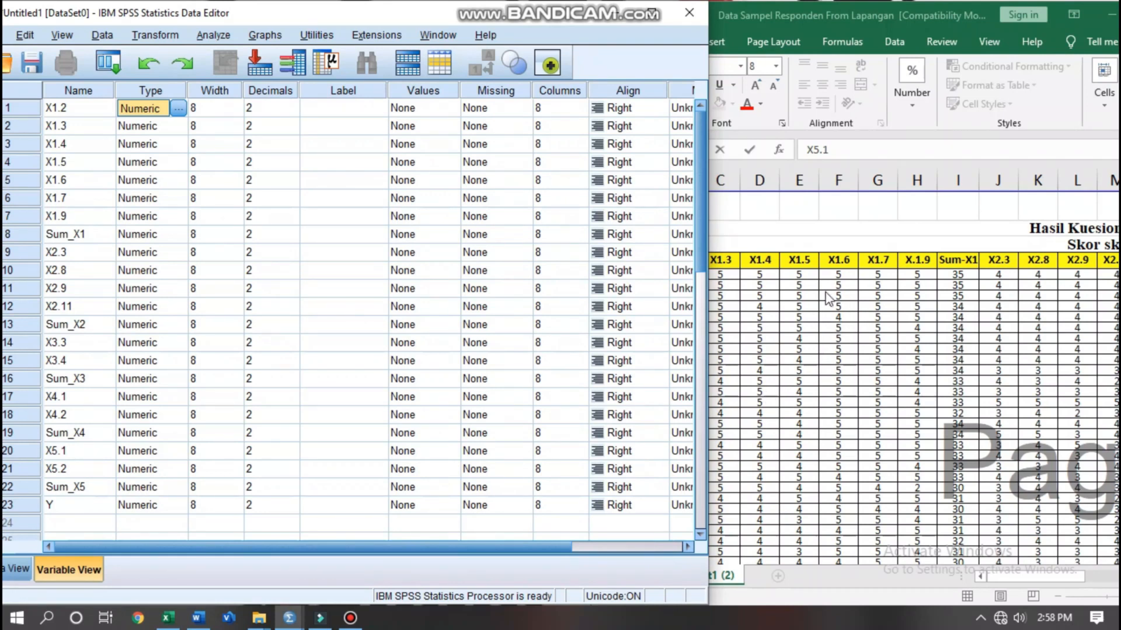
click(344, 235)
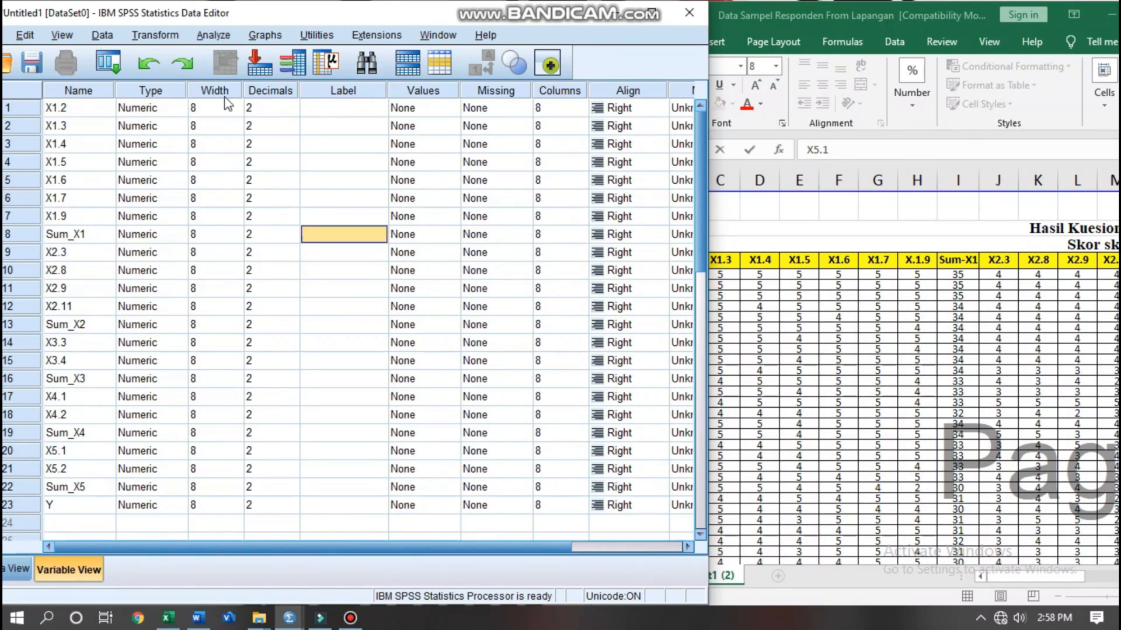
click(277, 92)
click(315, 161)
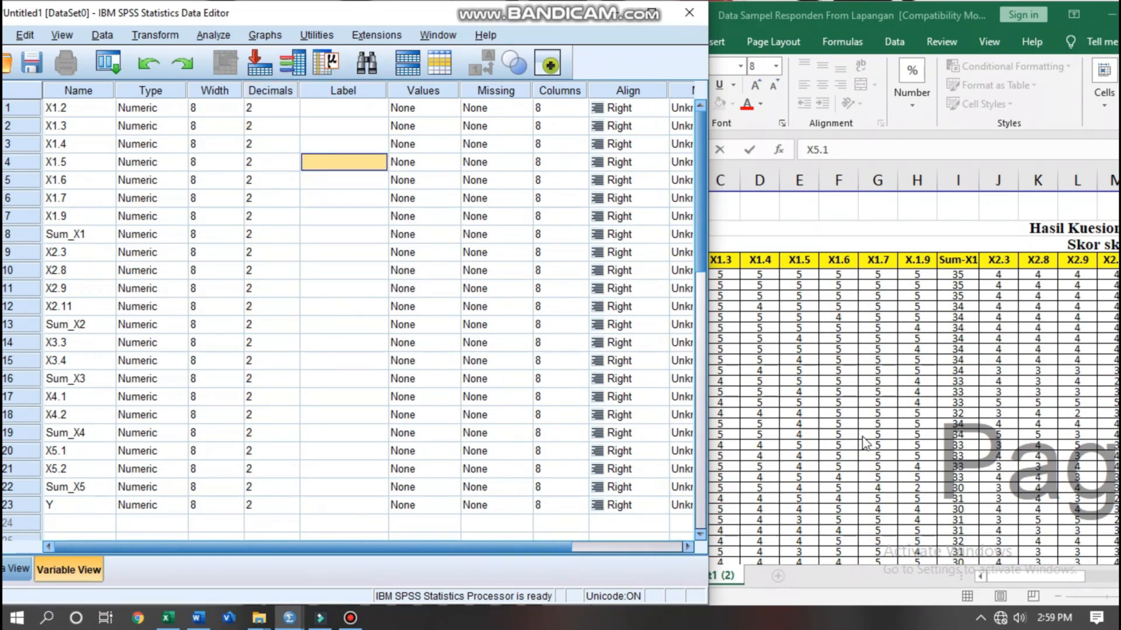
Set the decimals of variables X1.2, X1.3 and X1.4 to 0.
click(267, 110)
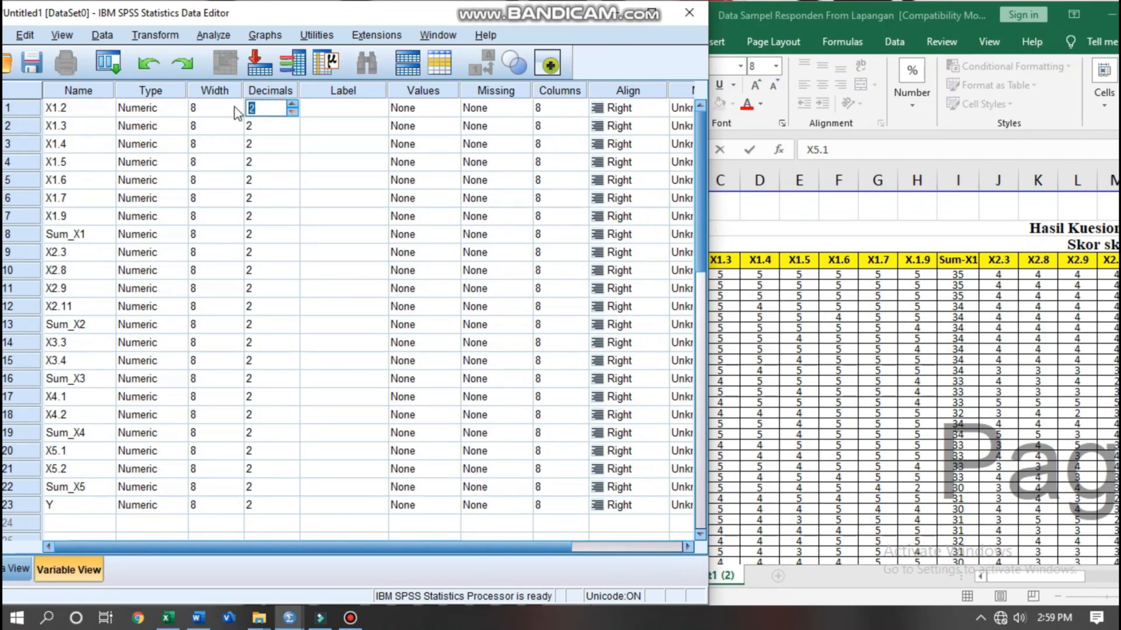
click(321, 144)
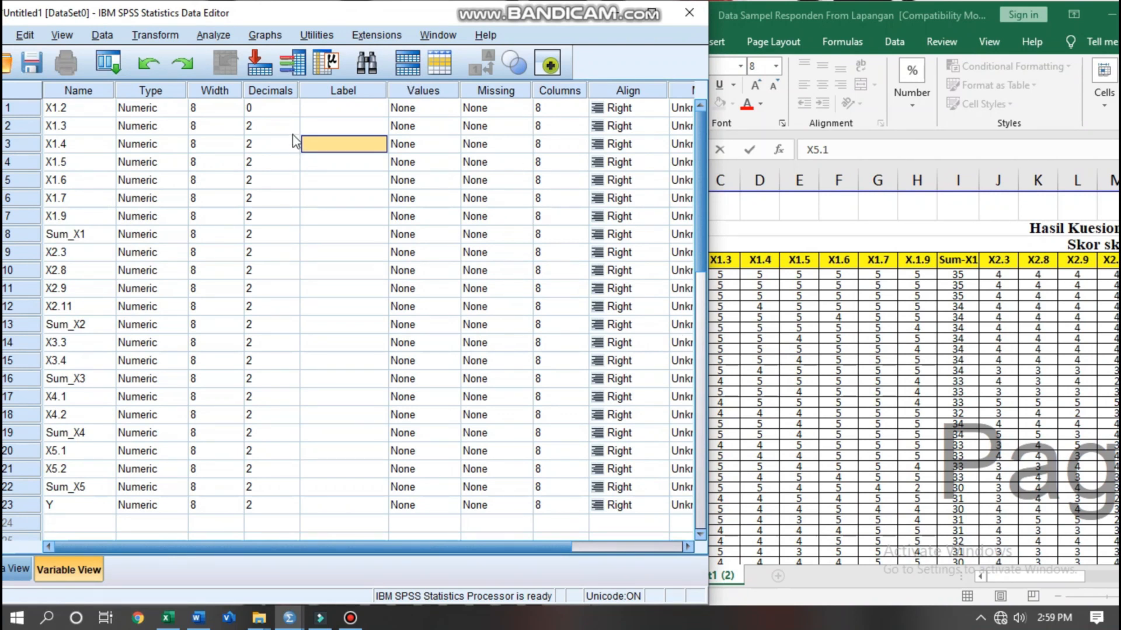
click(276, 129)
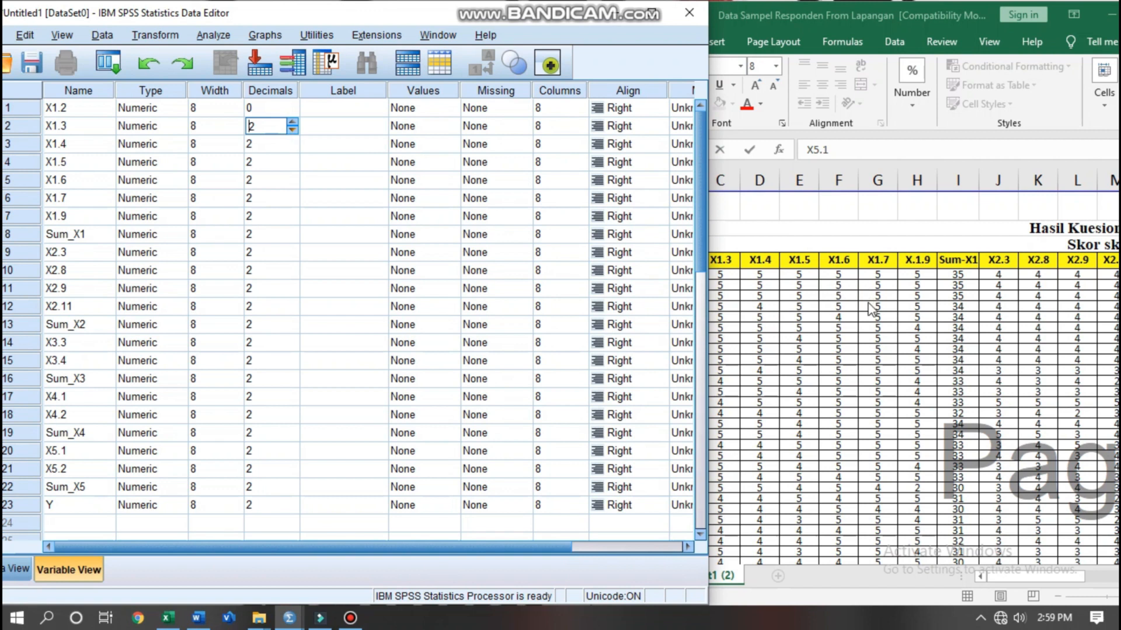
click(280, 124)
text(0)
key(Return)
text(0)
click(272, 216)
click(282, 162)
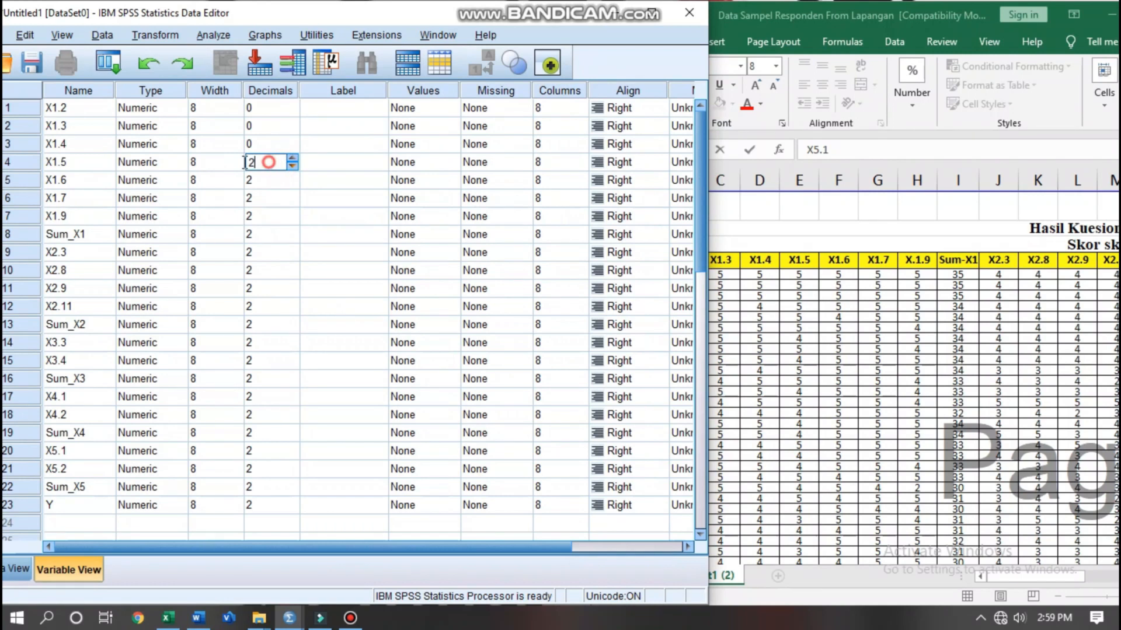
key(BackSpace)
click(268, 111)
click(448, 267)
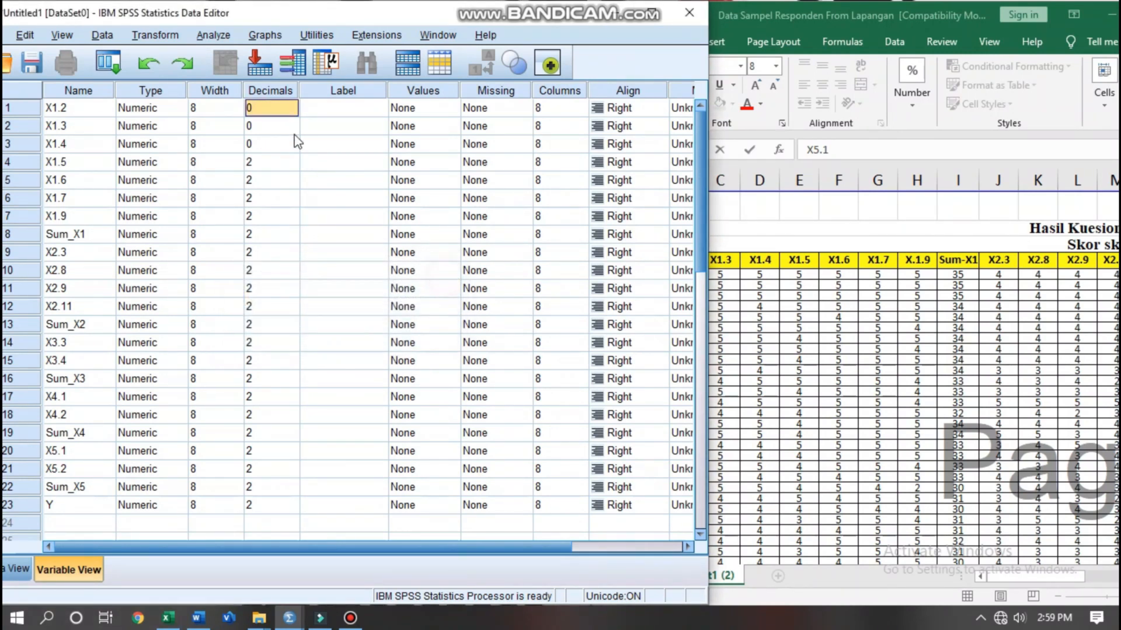
click(303, 158)
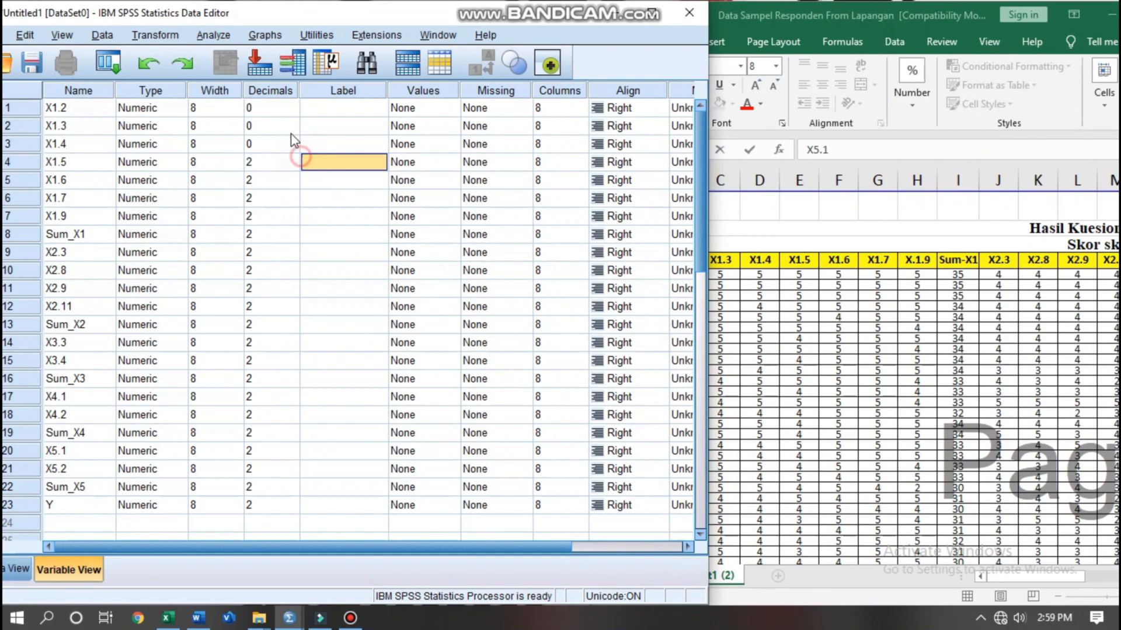
click(292, 165)
Set the decimals of all variables from X1.5 through Y to 0.
click(269, 111)
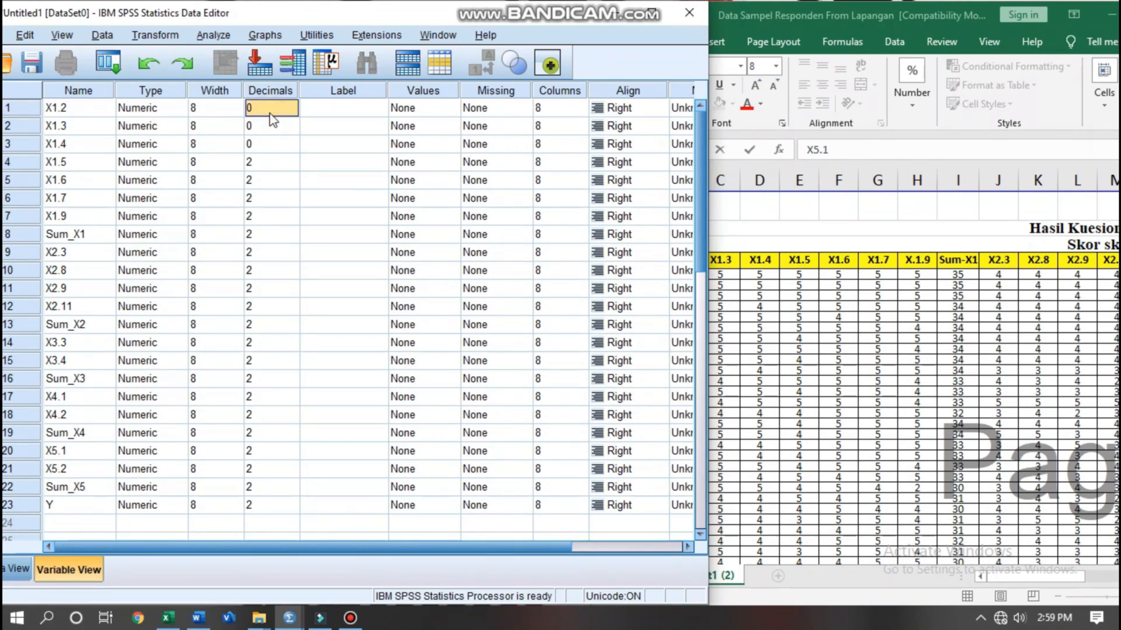
drag(290, 169, 293, 510)
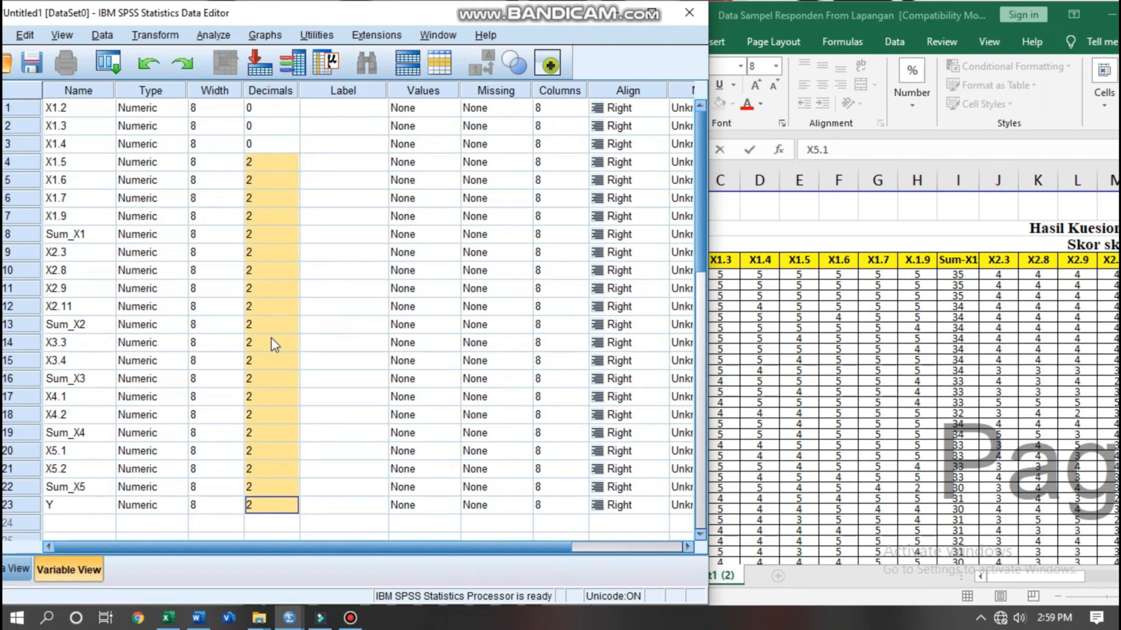
text(0)
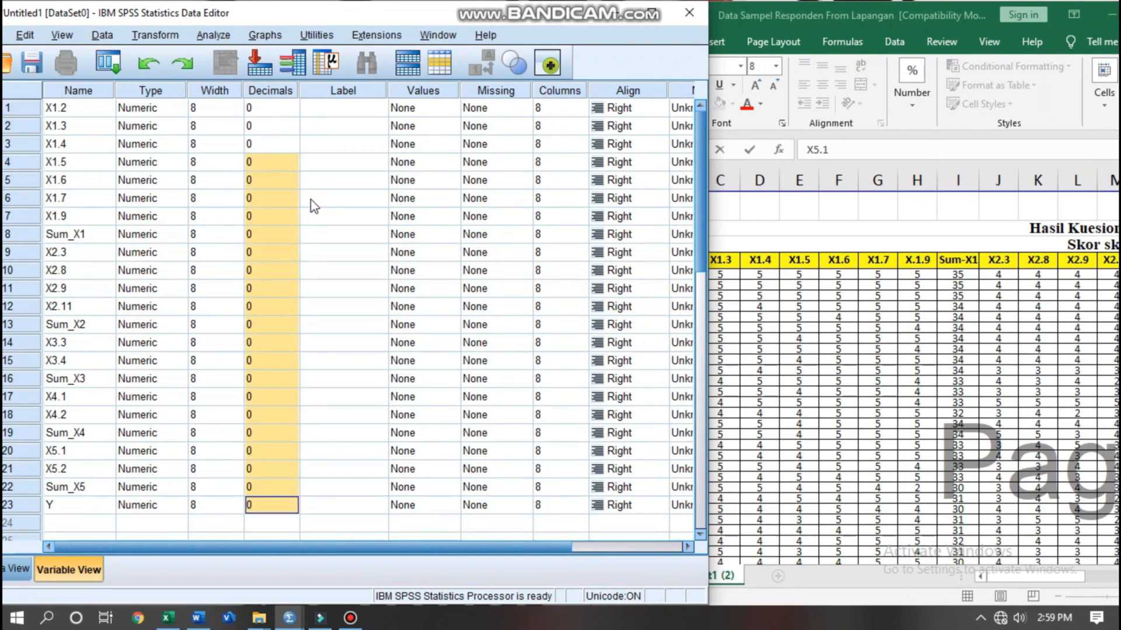
click(330, 145)
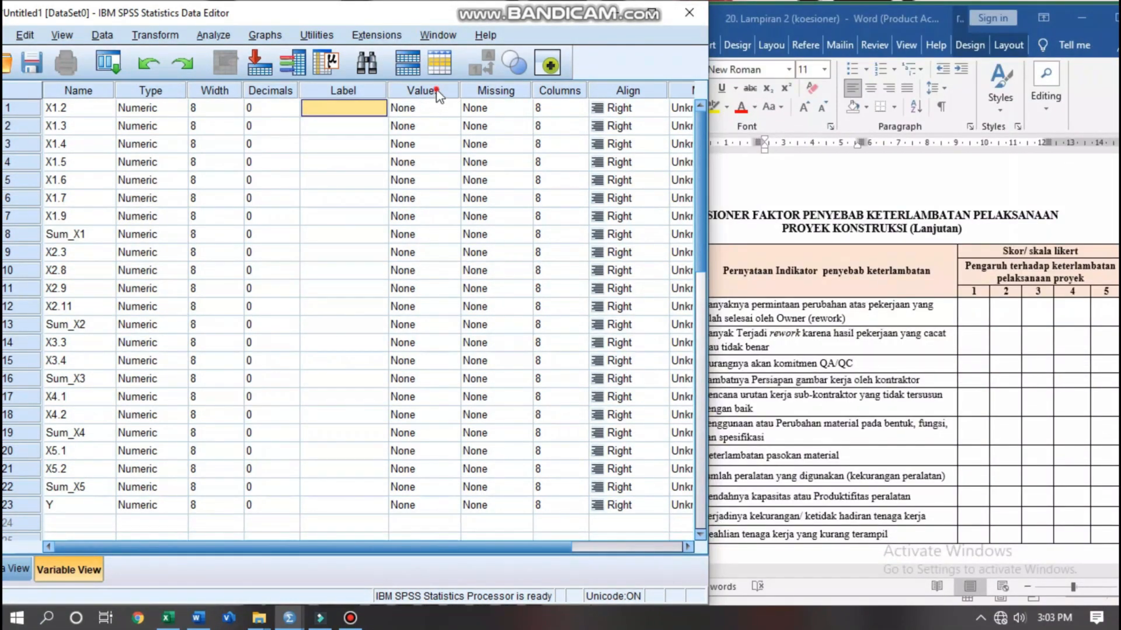
Examine the Likert scale tables in the Word questionnaire and the scores in the Excel sheet to determine the value labels.
click(438, 92)
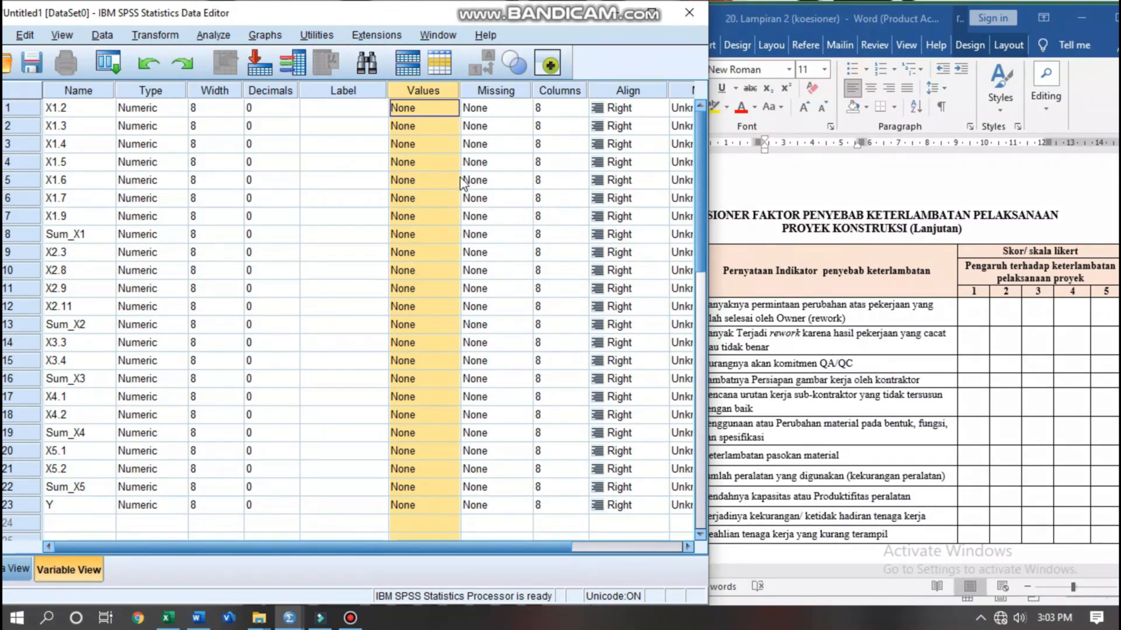
click(904, 190)
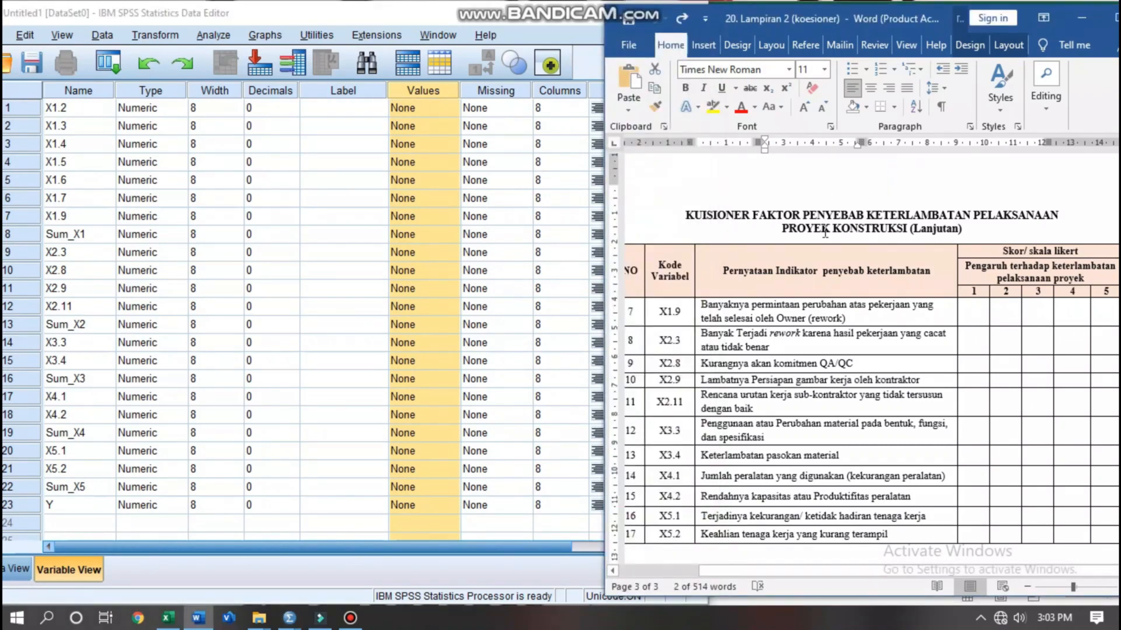
scroll(906, 234, down, 5)
scroll(913, 248, up, 1)
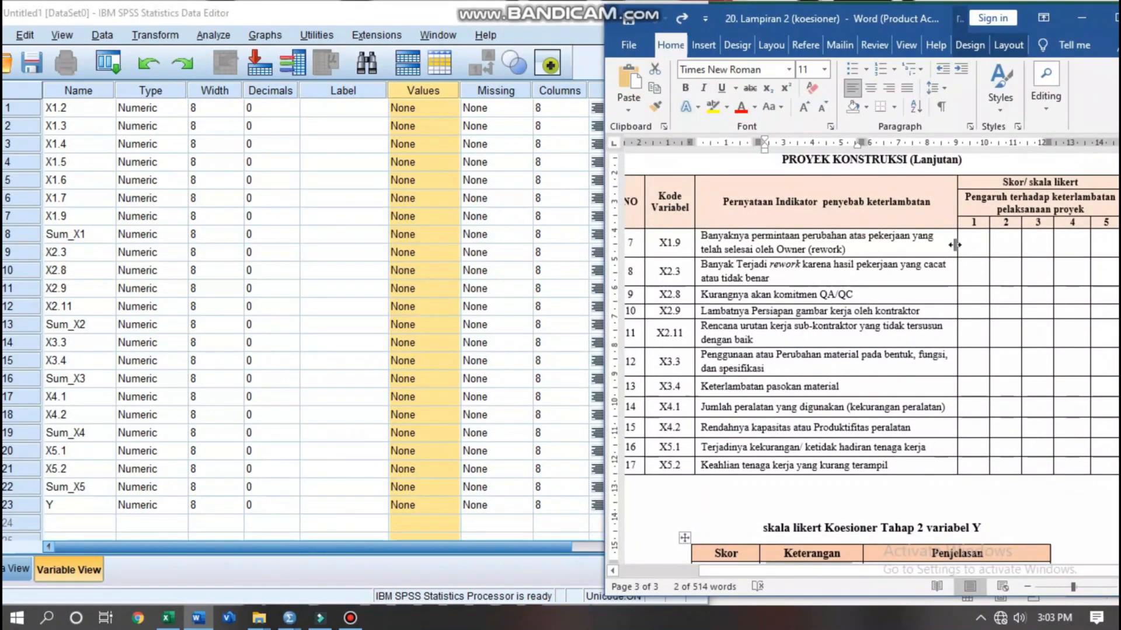
scroll(951, 263, up, 1)
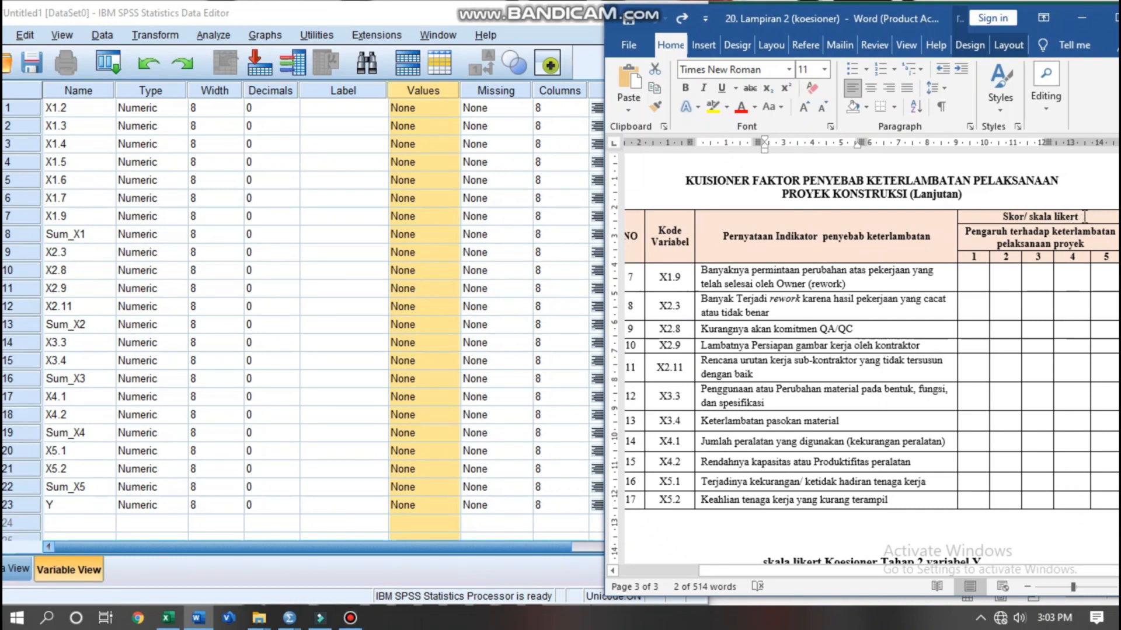
scroll(992, 263, down, 4)
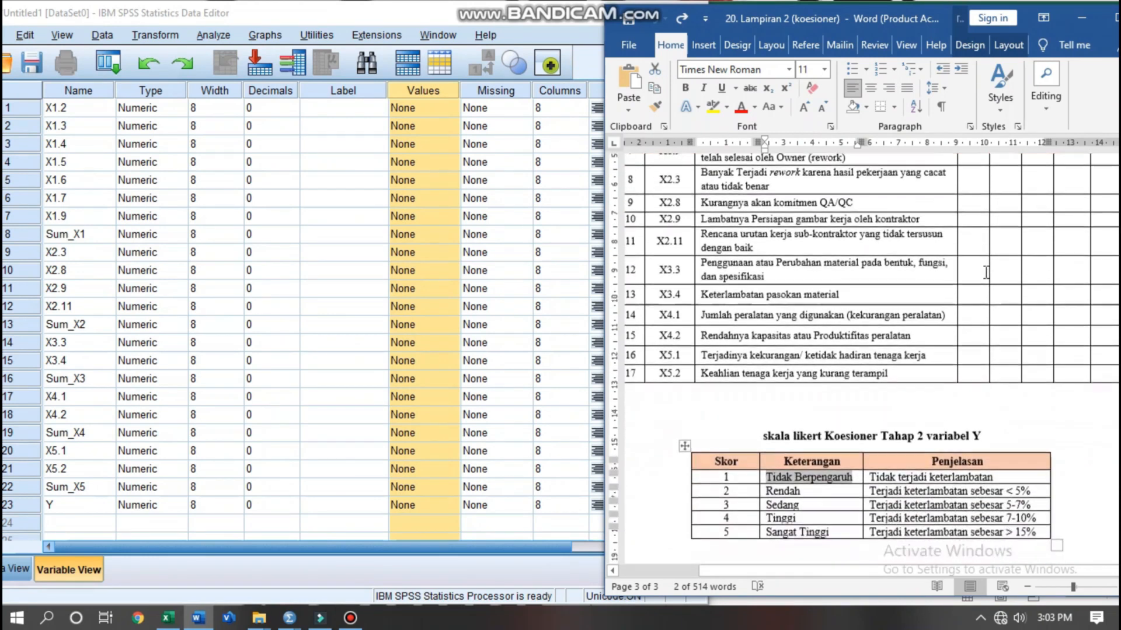
scroll(985, 272, down, 4)
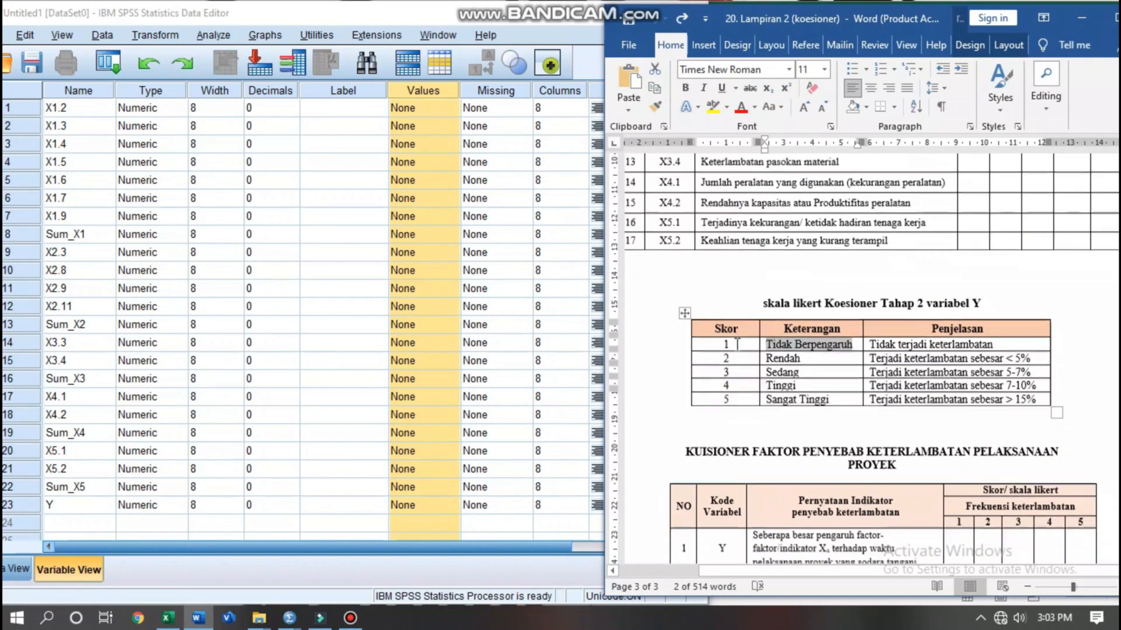
scroll(741, 333, down, 1)
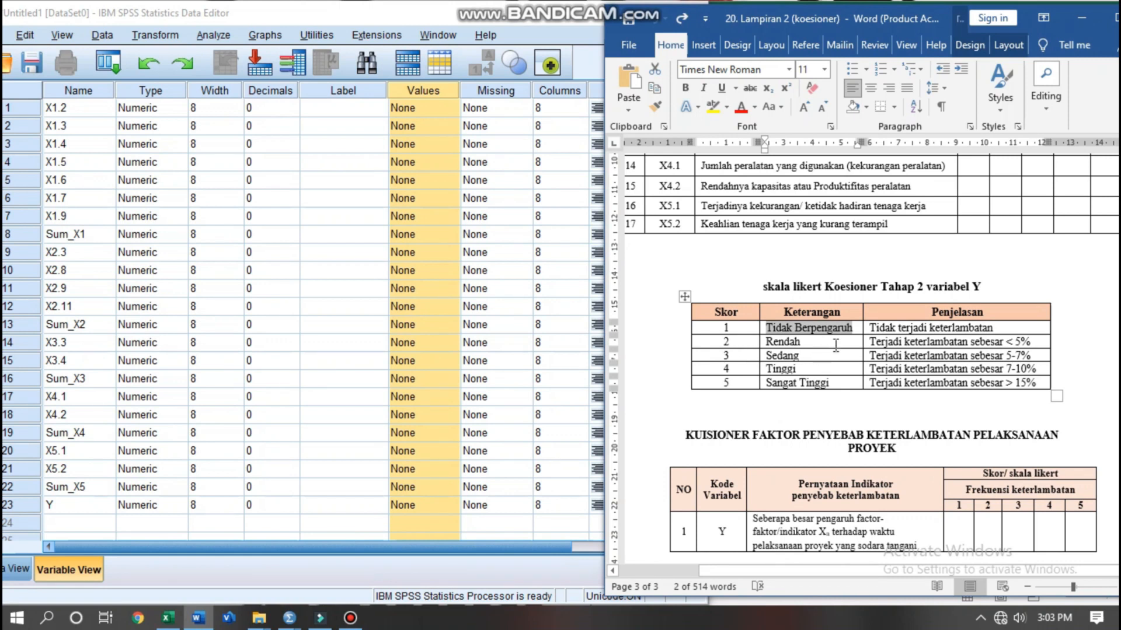
click(167, 620)
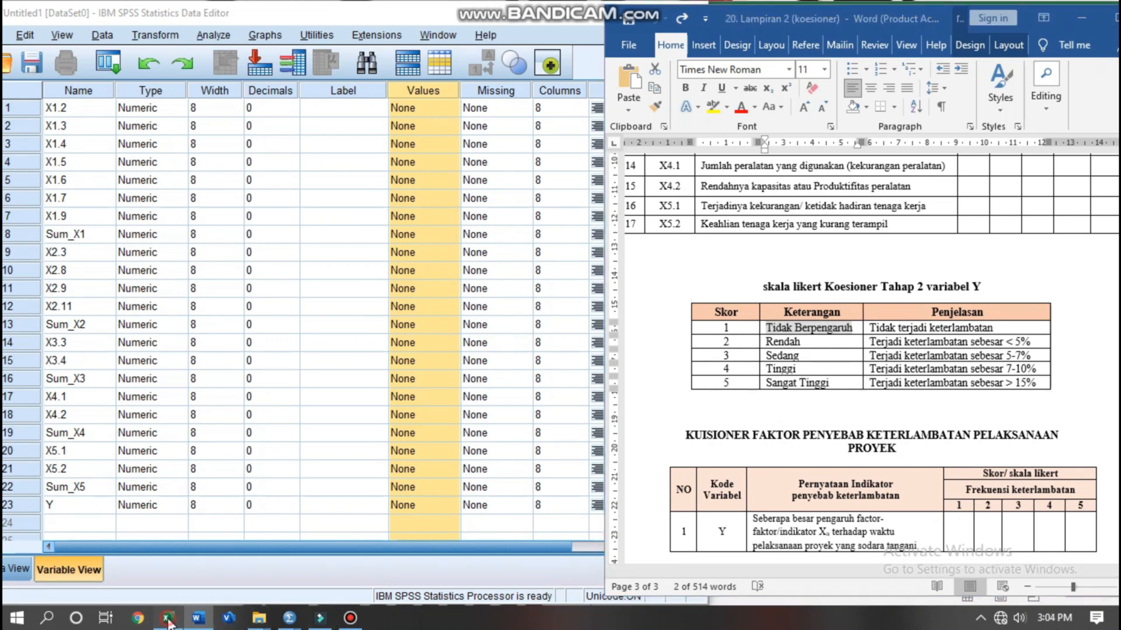
click(945, 241)
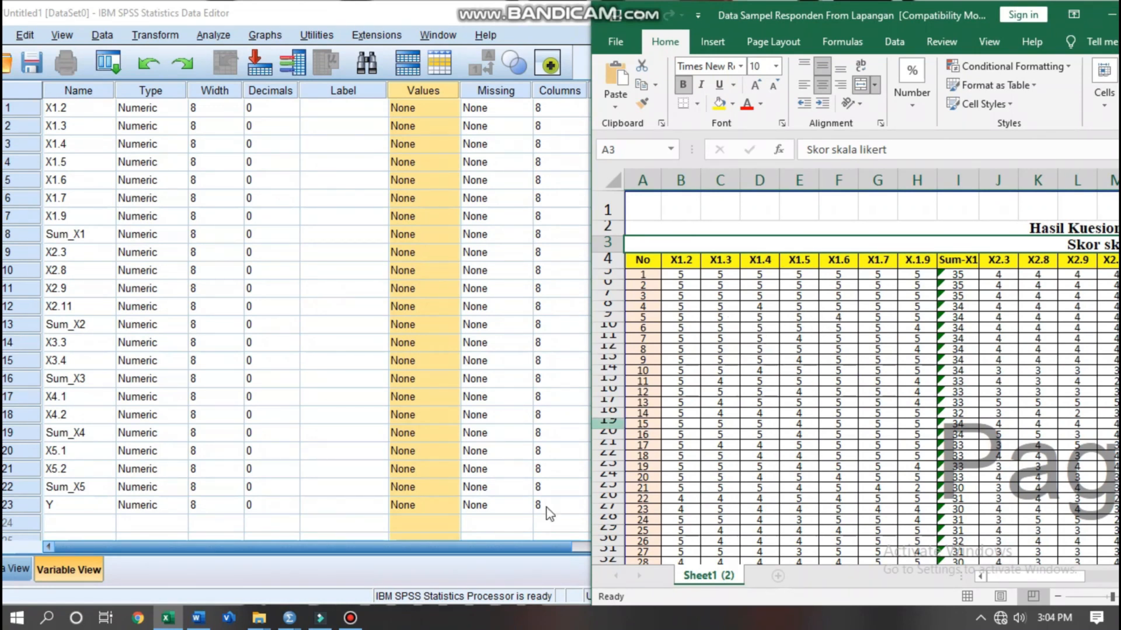
click(212, 621)
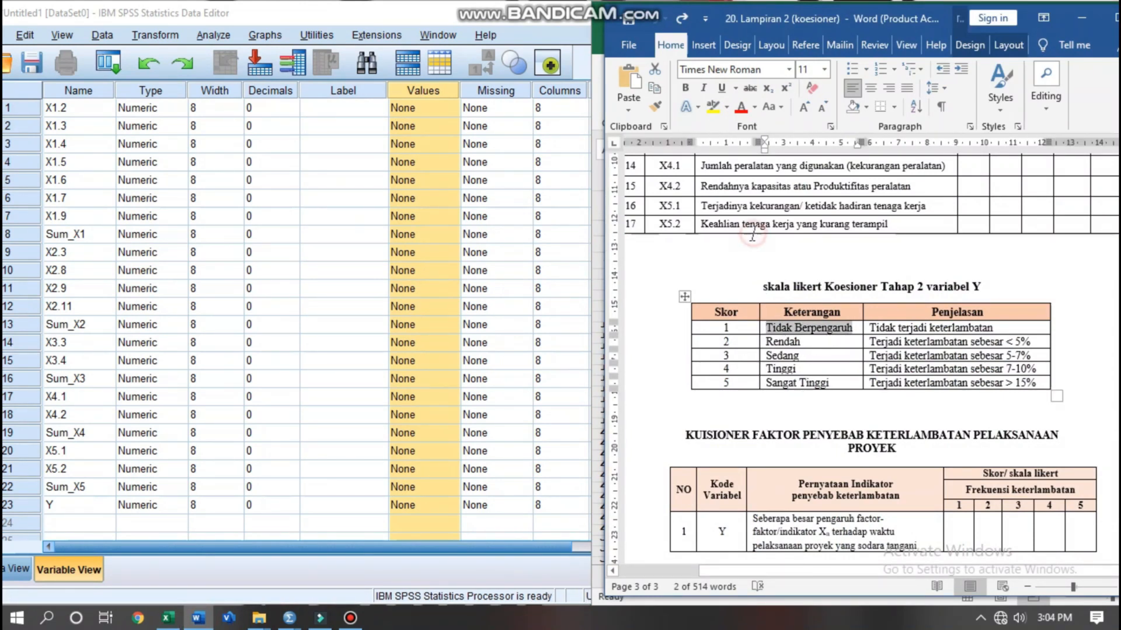
Add the value label 1 = "Tidak Berpengaruh" to variable X1.2, copying the text from the Word Likert table.
click(444, 111)
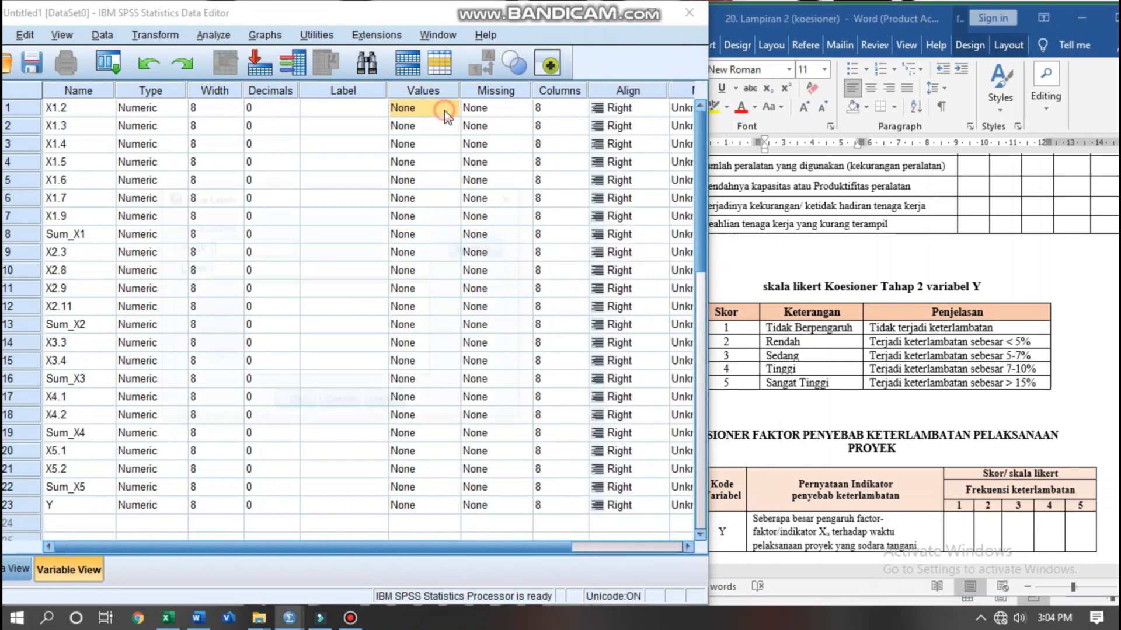
click(446, 110)
click(511, 197)
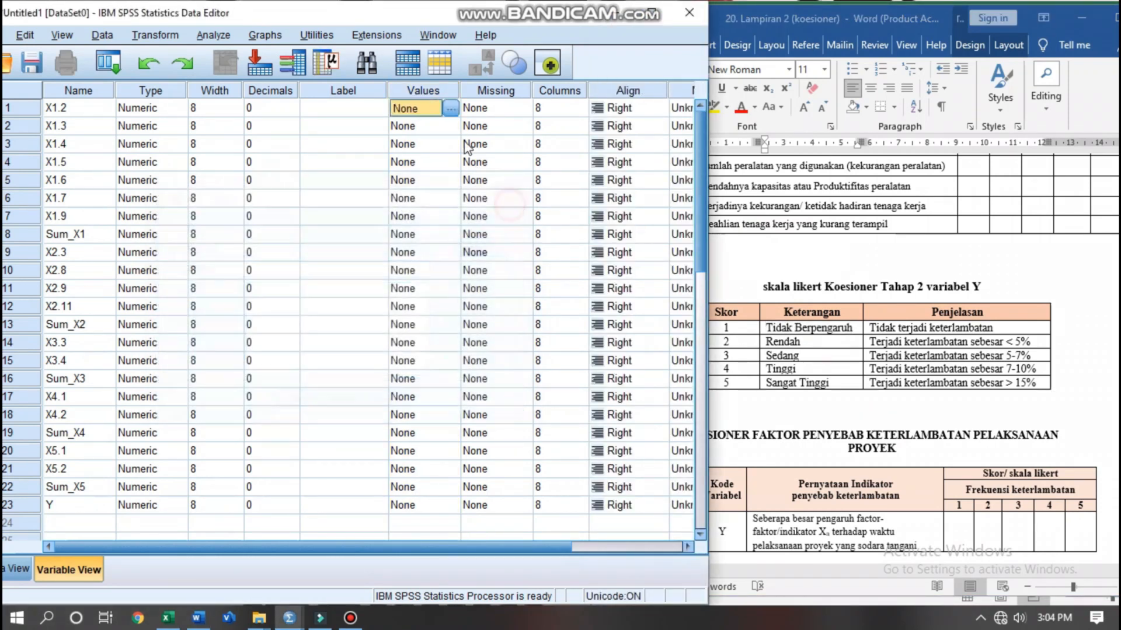
click(451, 111)
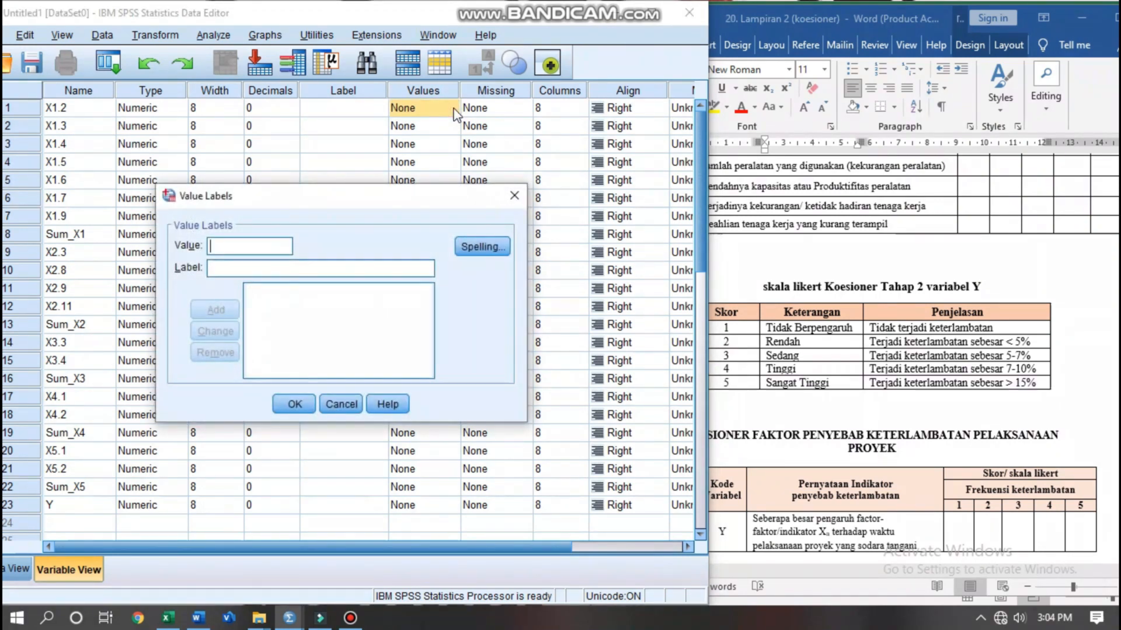
click(246, 247)
triple_click(784, 335)
key(ctrl+c)
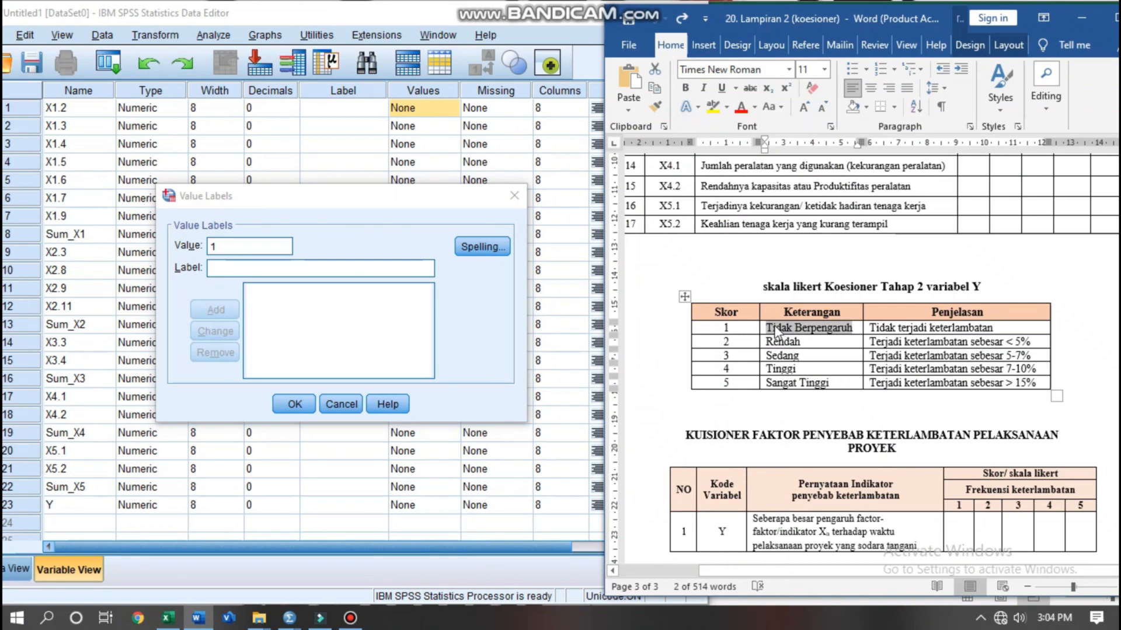
click(236, 270)
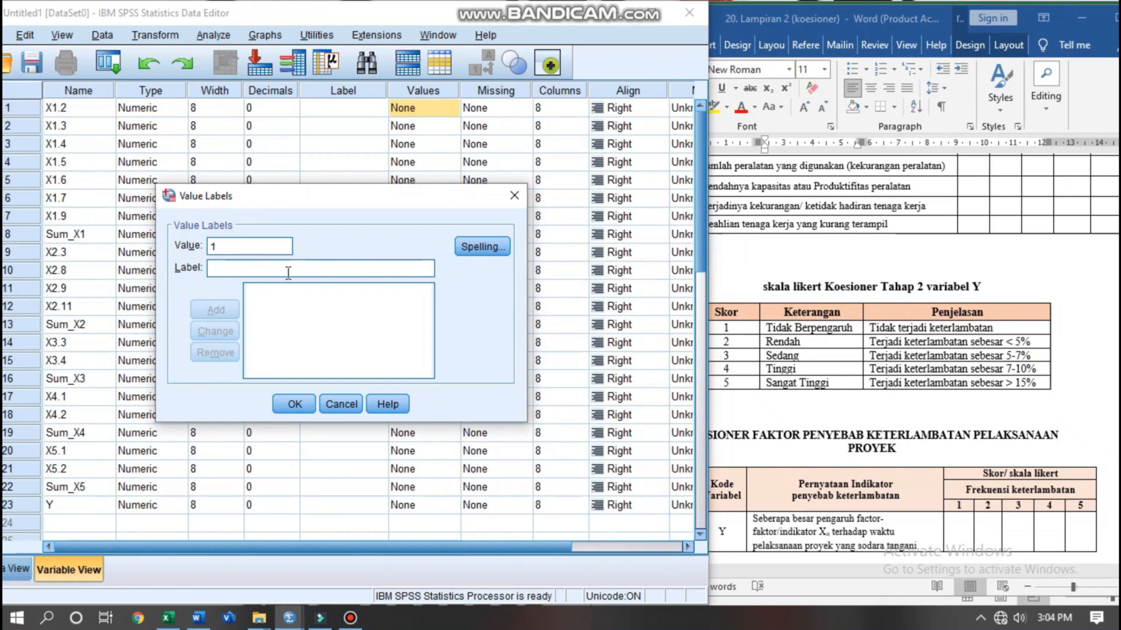
key(ctrl+v)
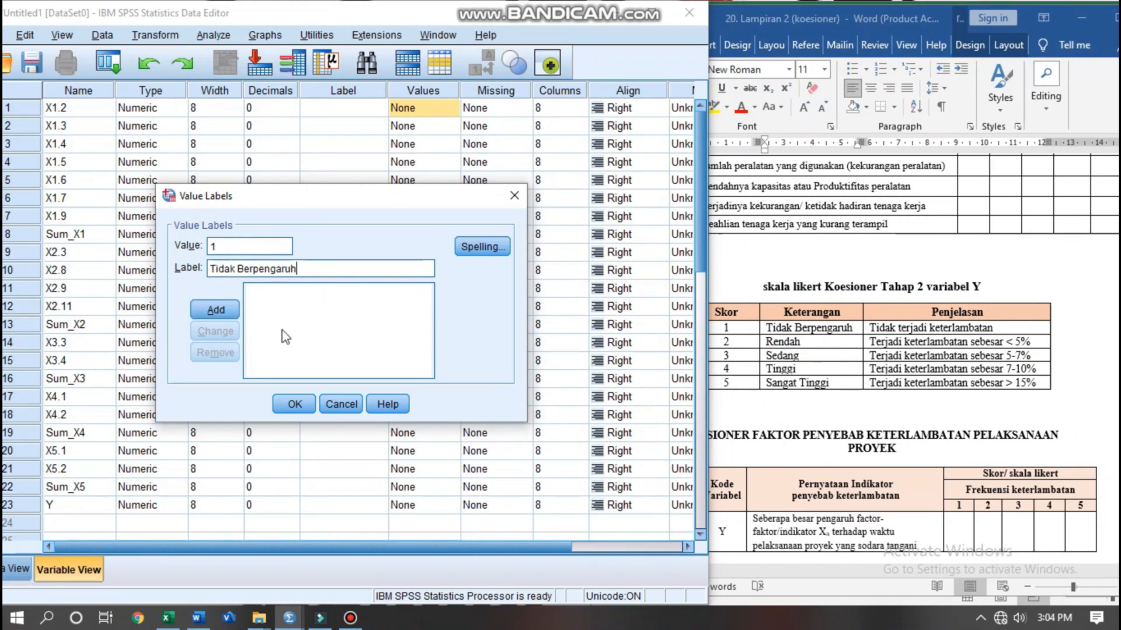
click(217, 309)
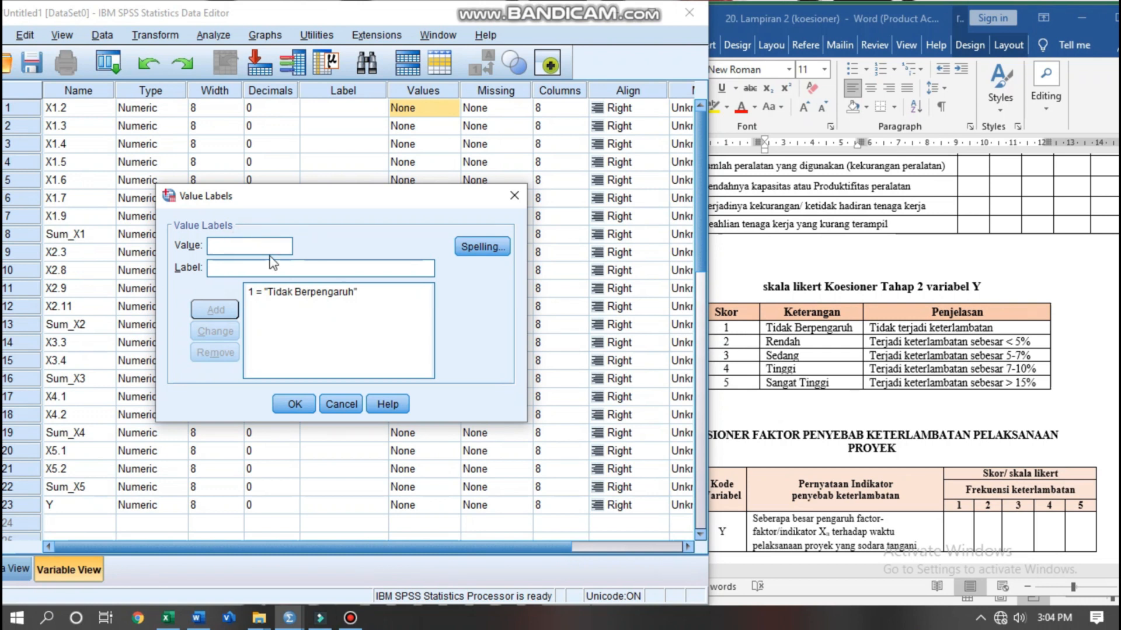
Add the value label 2 = "Rendah" to variable X1.2 with the text copied from the Word table.
text(2)
click(800, 344)
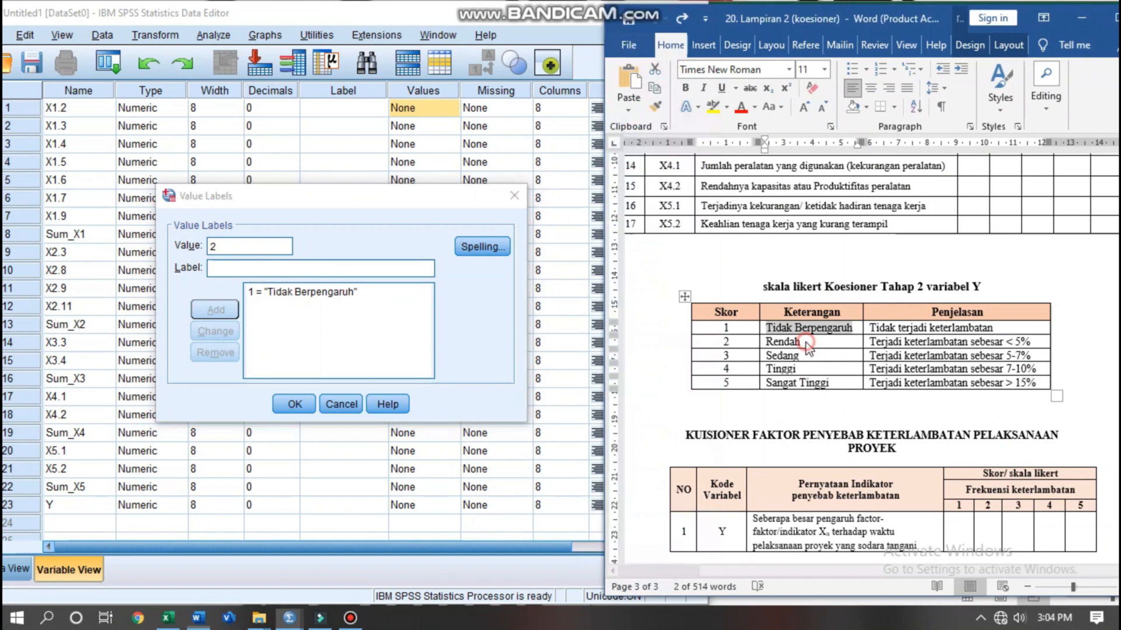
double_click(799, 342)
key(ctrl+c)
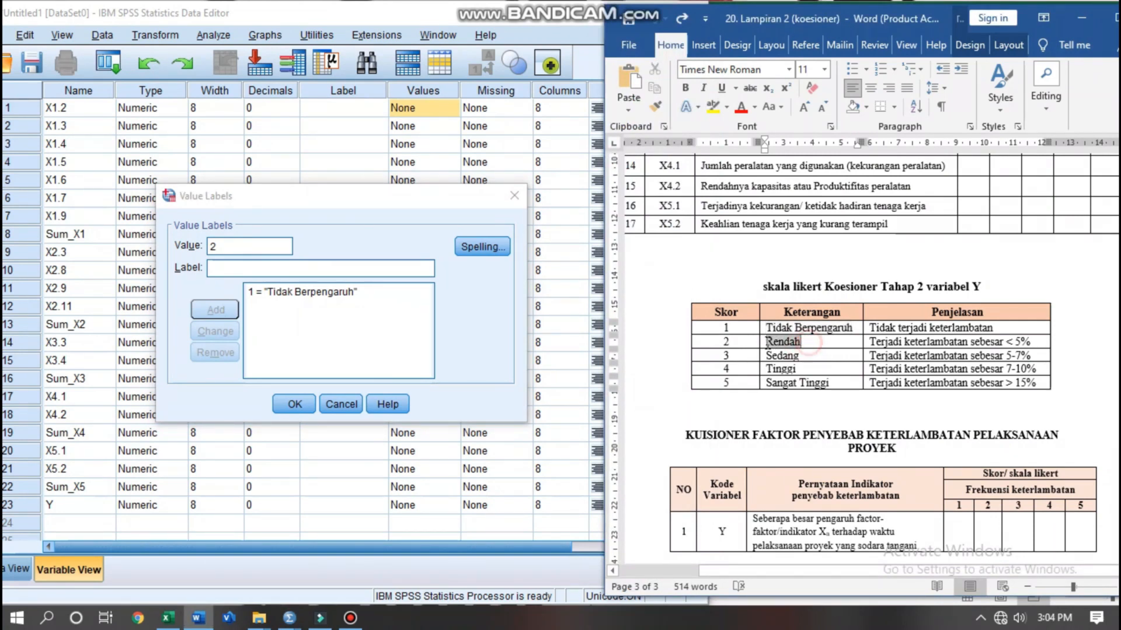
click(296, 273)
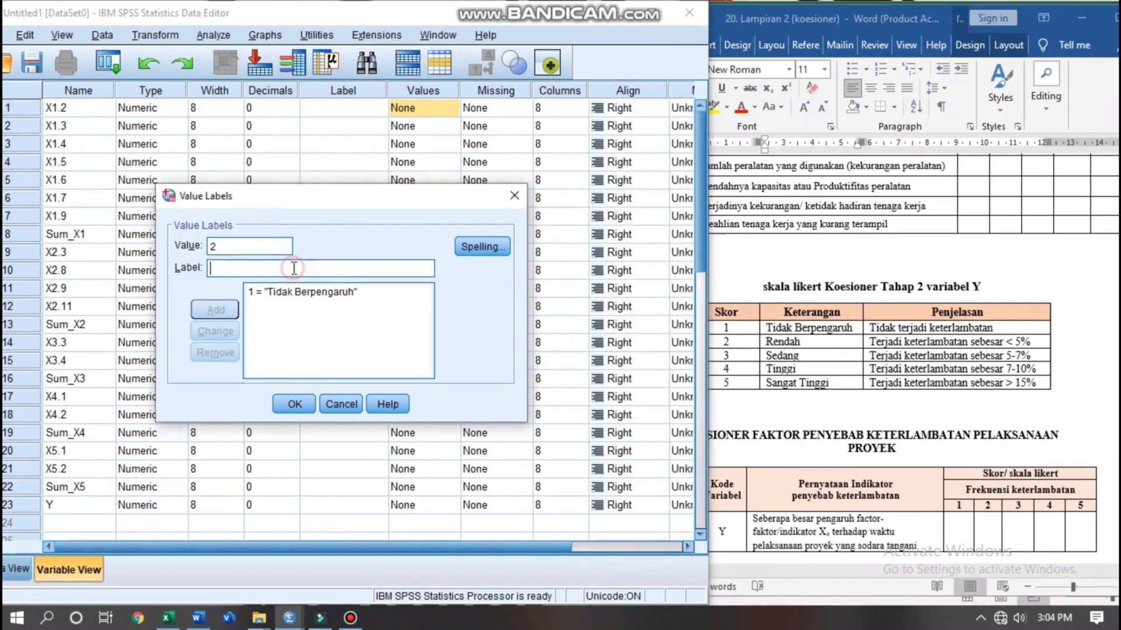
key(ctrl+v)
click(224, 311)
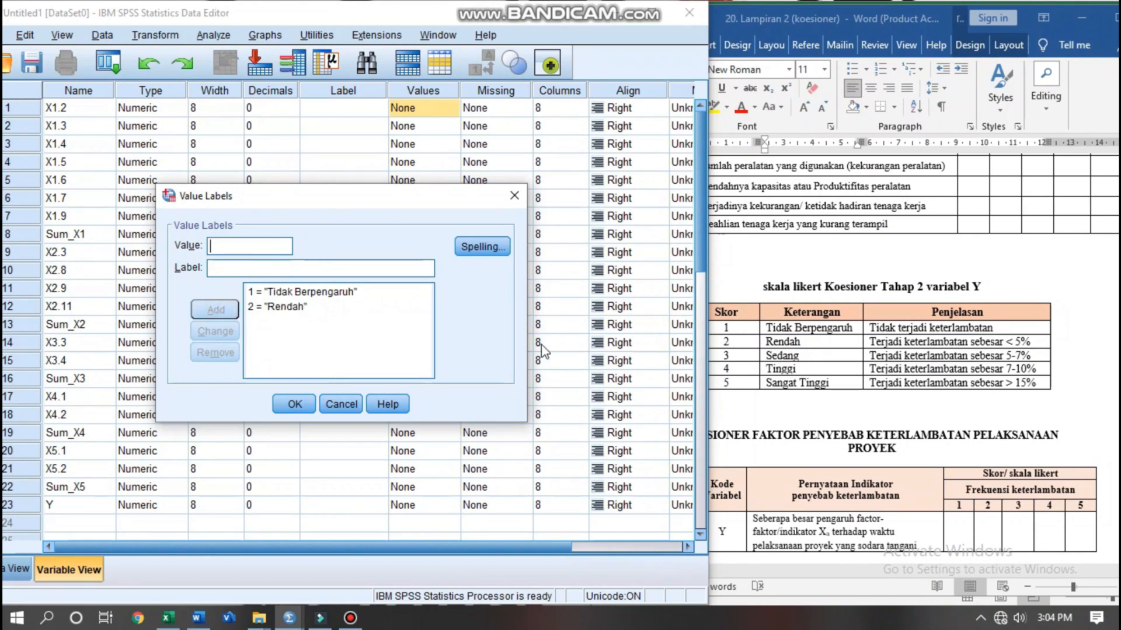
Add the value label 3 = "Sedang" to variable X1.2 with the text copied from the Word table.
click(806, 357)
double_click(804, 356)
key(ctrl+c)
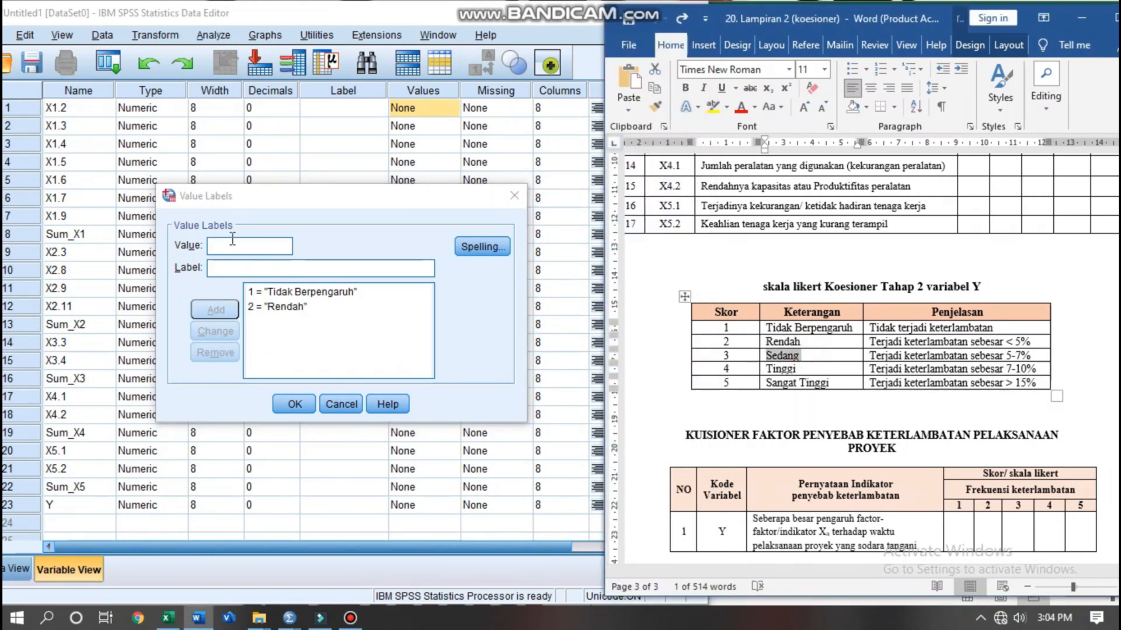
click(232, 242)
click(248, 267)
key(ctrl+v)
click(240, 247)
text(3)
click(215, 311)
Add the value label 4 = "Tinggi" to variable X1.2 with the text copied from the Word table.
click(800, 367)
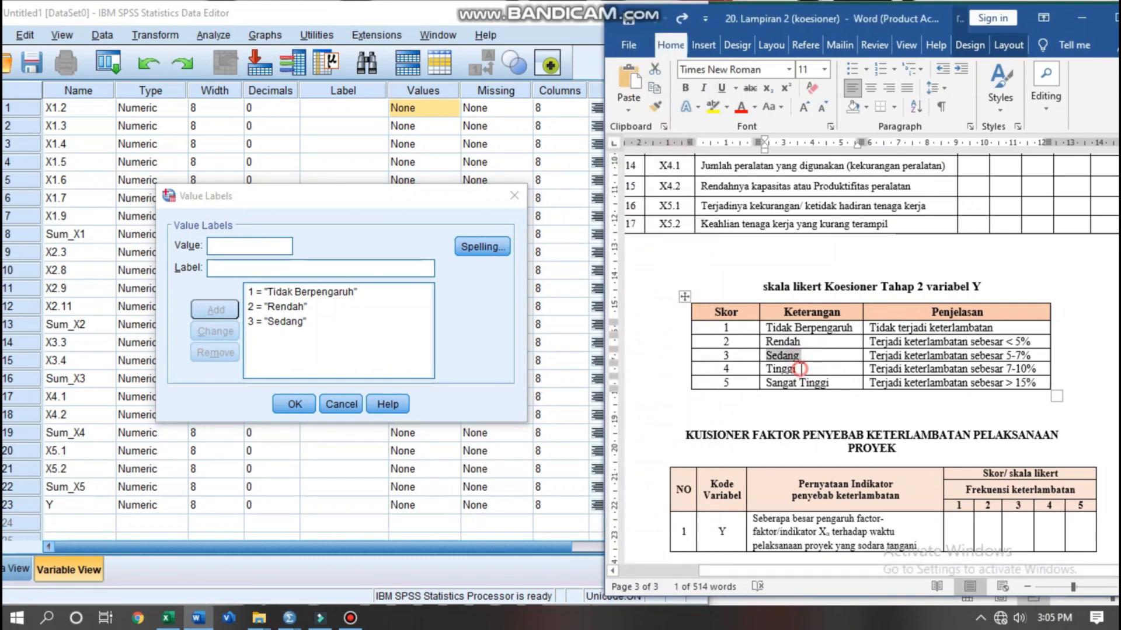
double_click(781, 368)
key(ctrl+c)
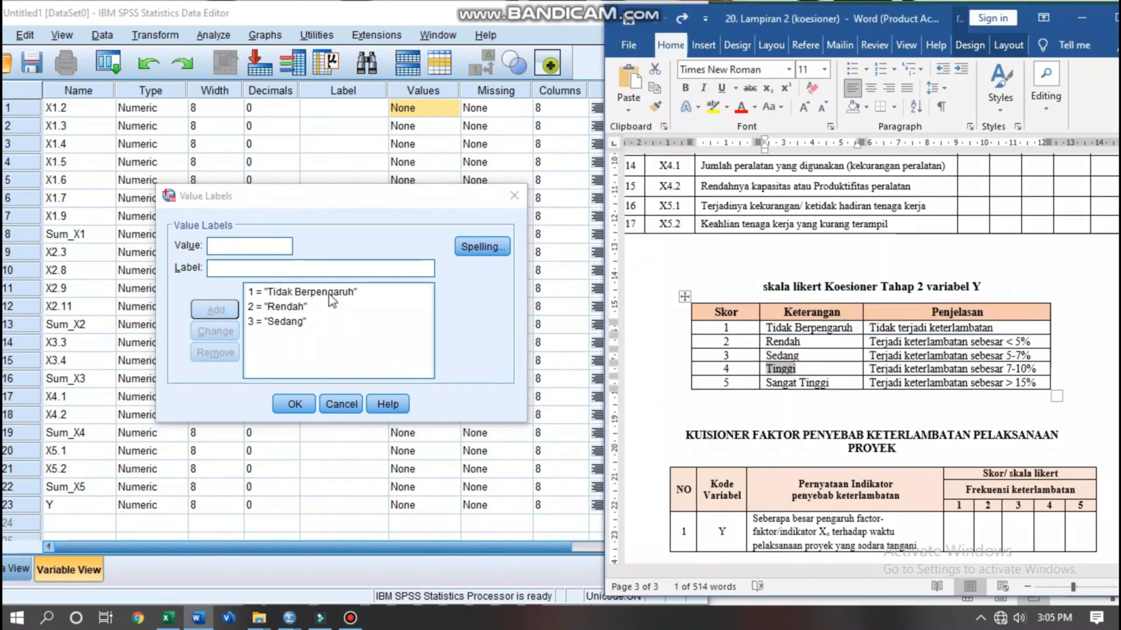
click(299, 269)
key(ctrl+v)
key(shift+Tab)
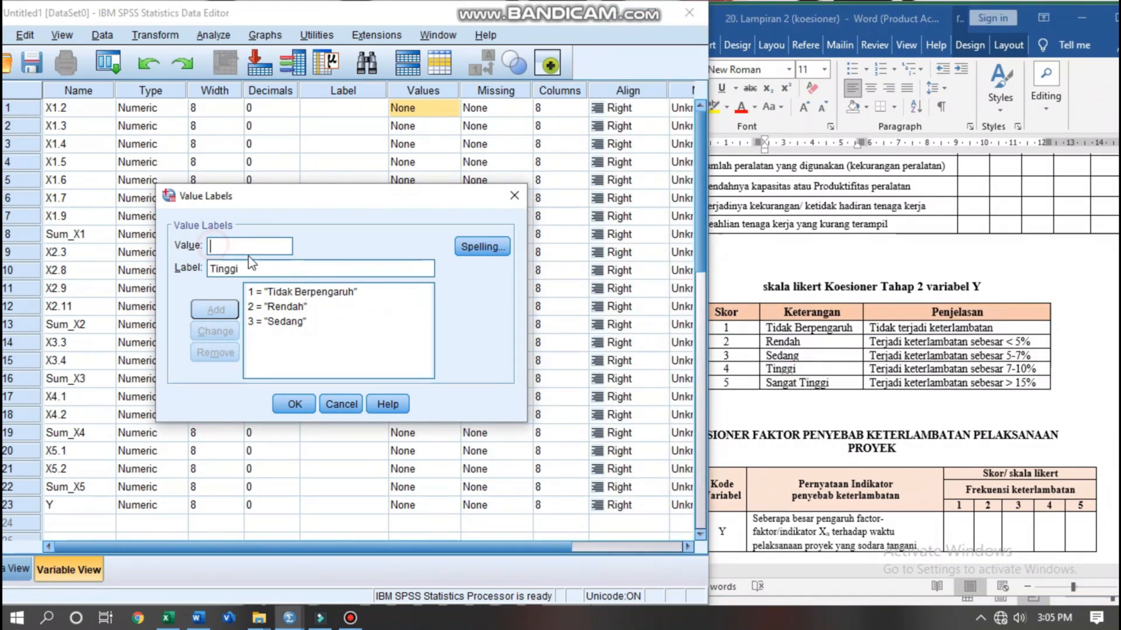
text(4)
click(225, 311)
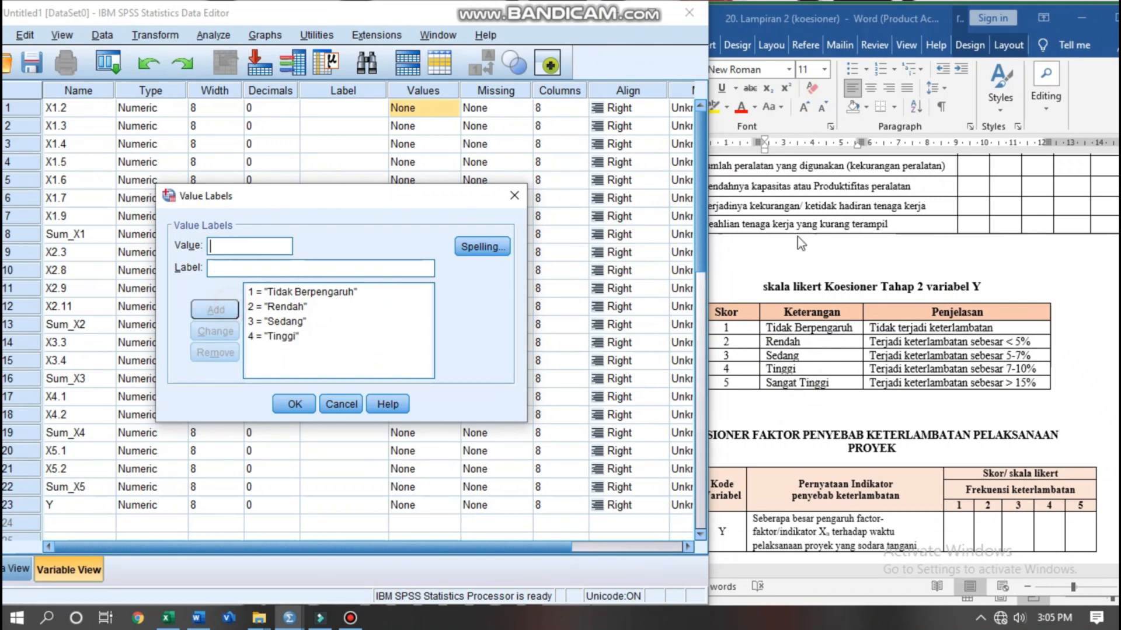
Add the value label 5 = "Sangat Tinggi" to variable X1.2 with the text copied from the Word table.
click(809, 381)
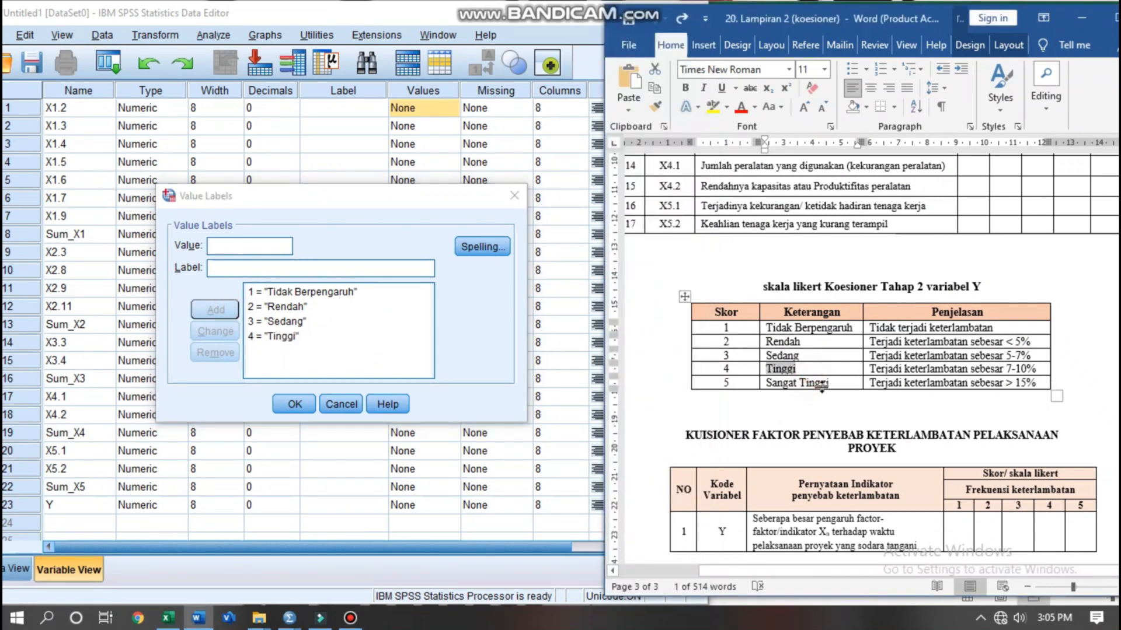
click(831, 384)
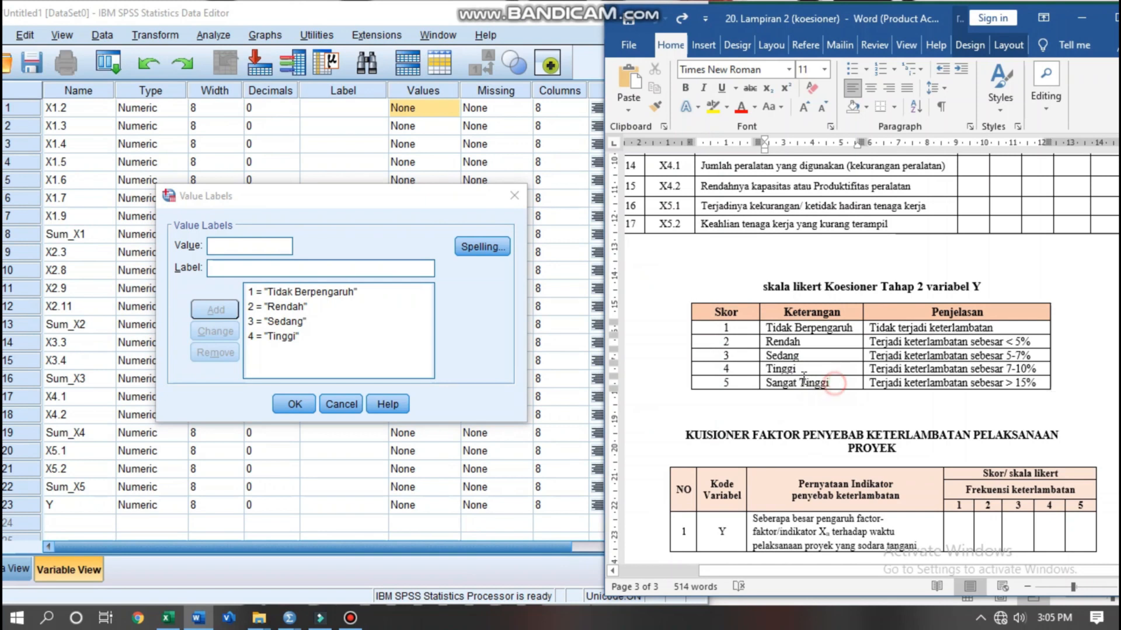
drag(831, 383, 766, 383)
key(ctrl+c)
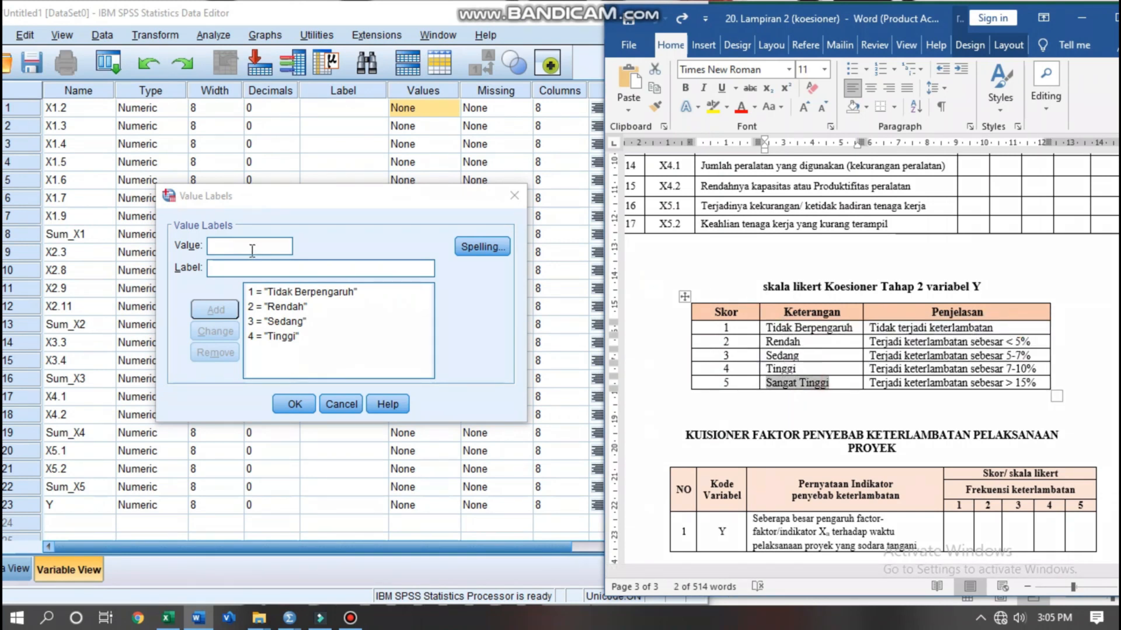
click(257, 269)
key(ctrl+v)
click(250, 245)
text(5)
click(228, 311)
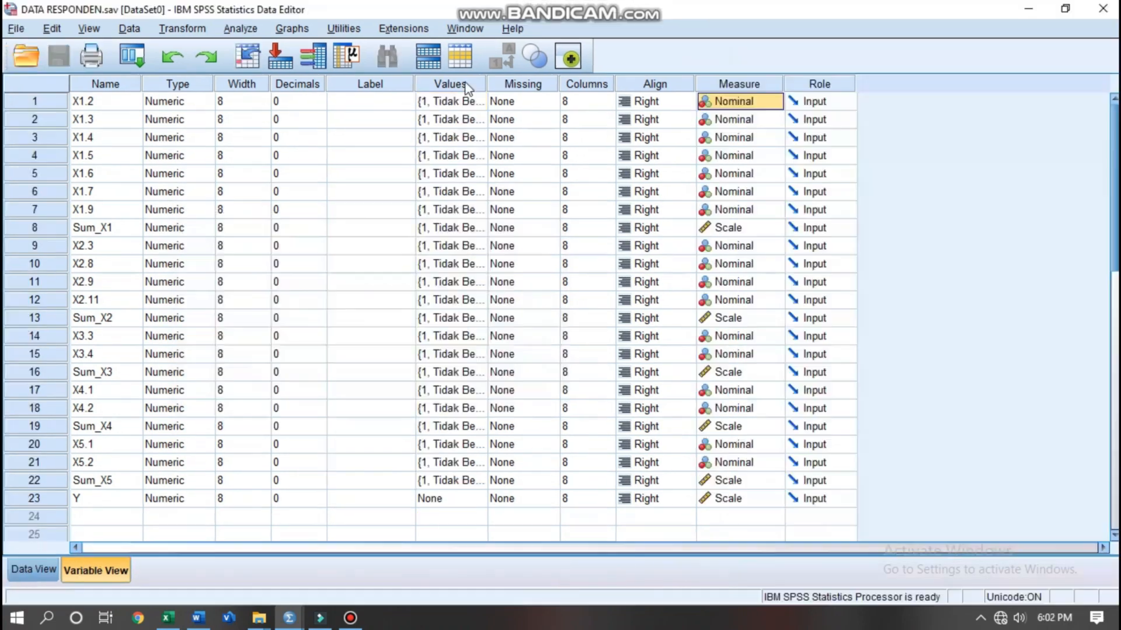
click(458, 85)
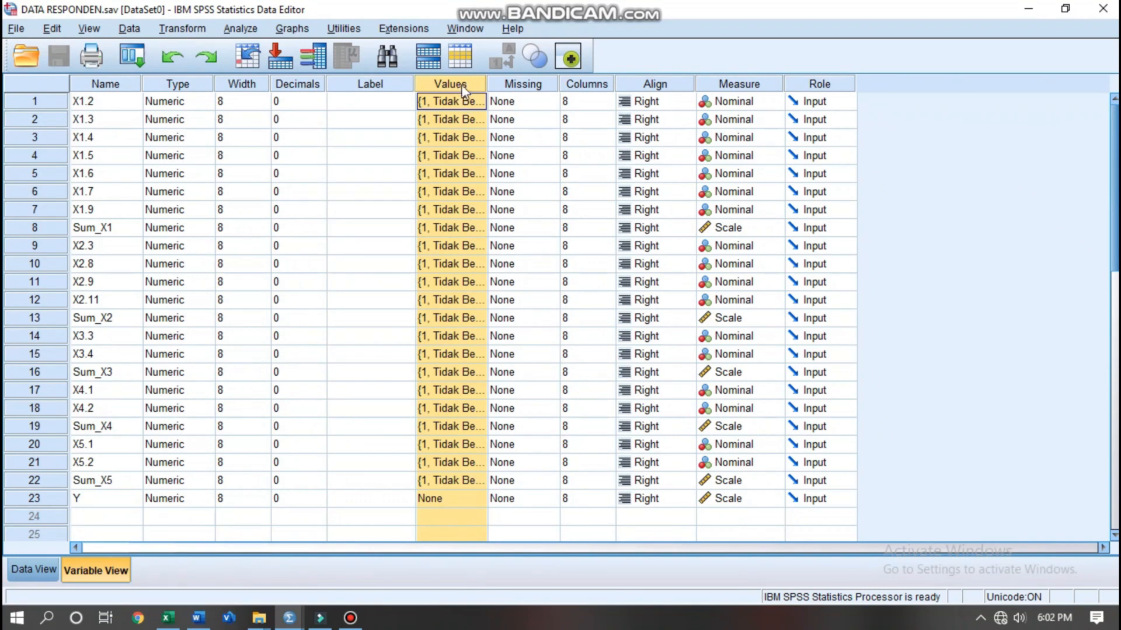
click(522, 85)
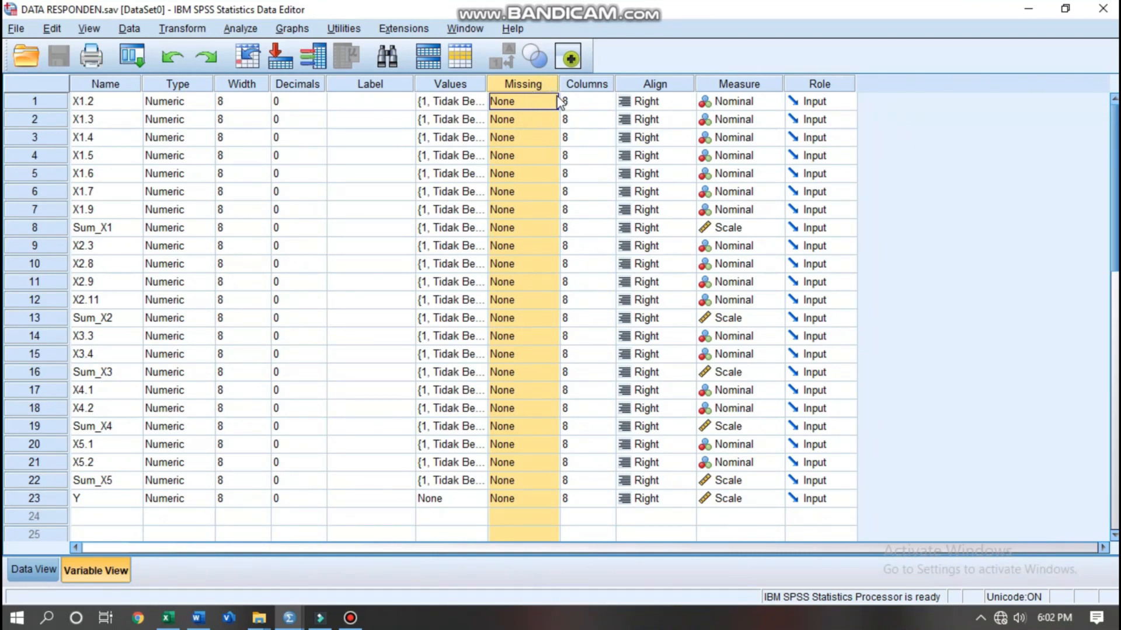
click(588, 84)
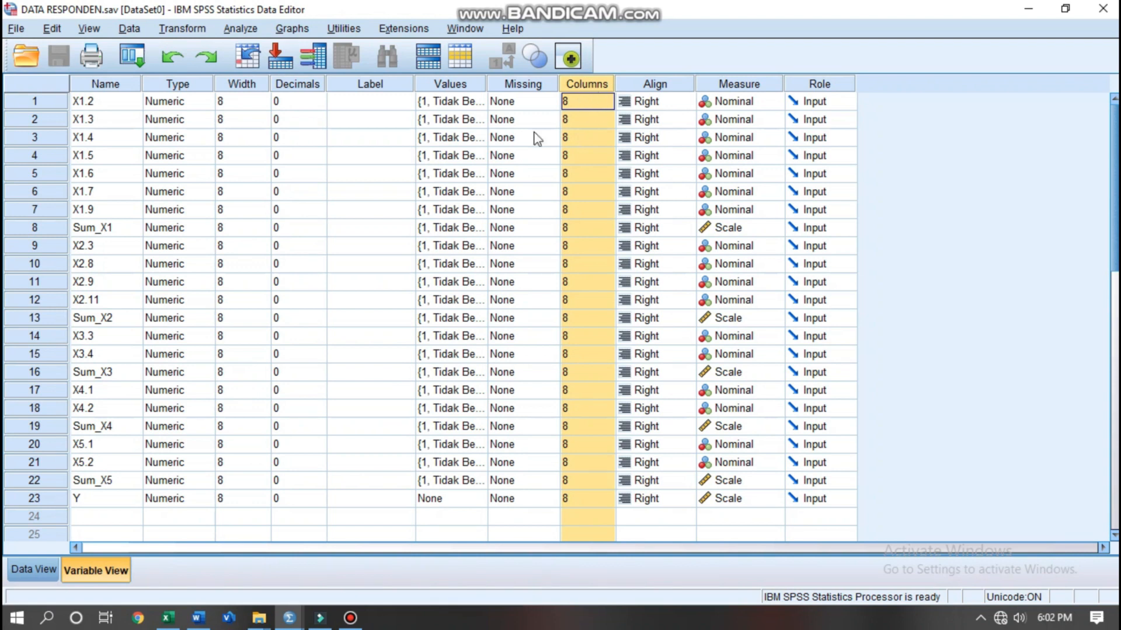
Set the Columns display width of variable X1.2 to 3 and view the effect in the data grid.
click(31, 570)
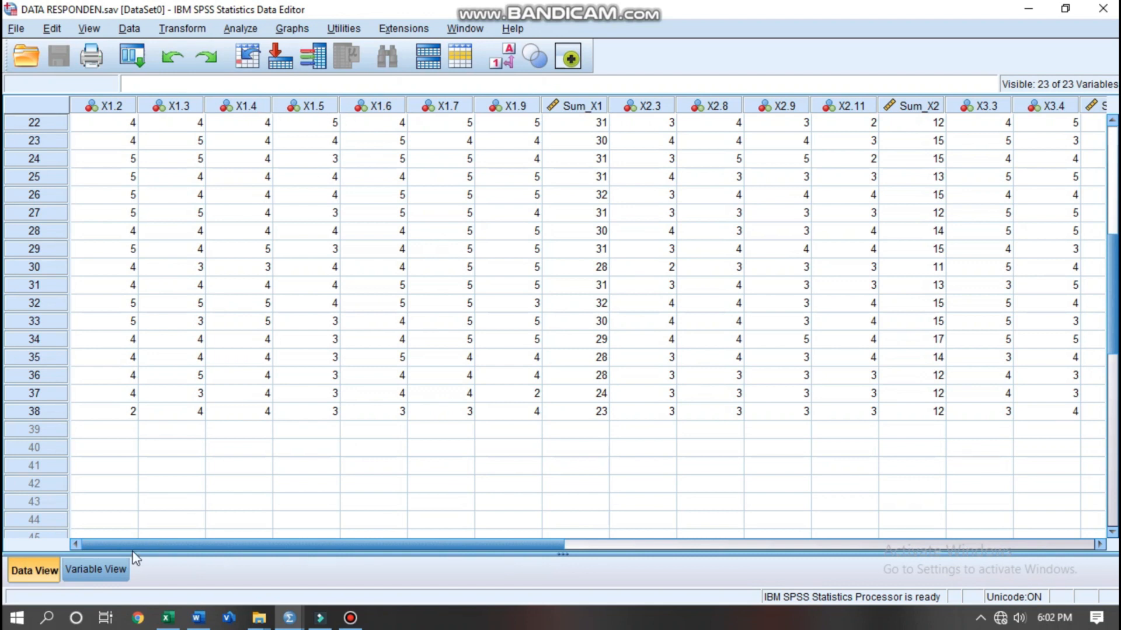
click(97, 569)
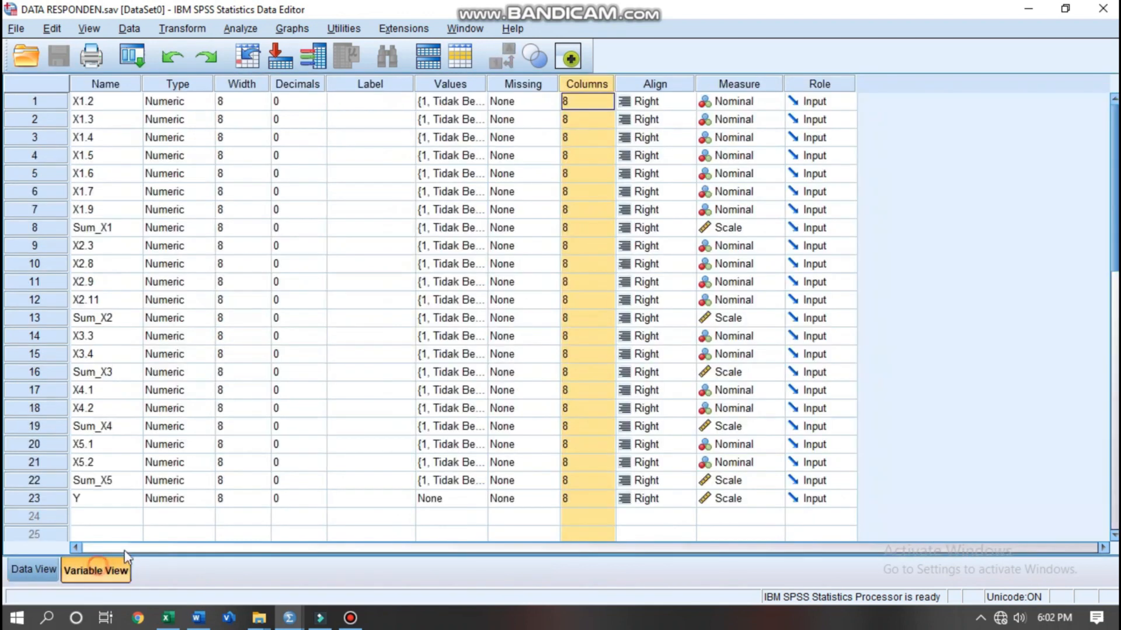
click(574, 105)
click(578, 102)
drag(576, 101, 552, 100)
text(3)
click(370, 137)
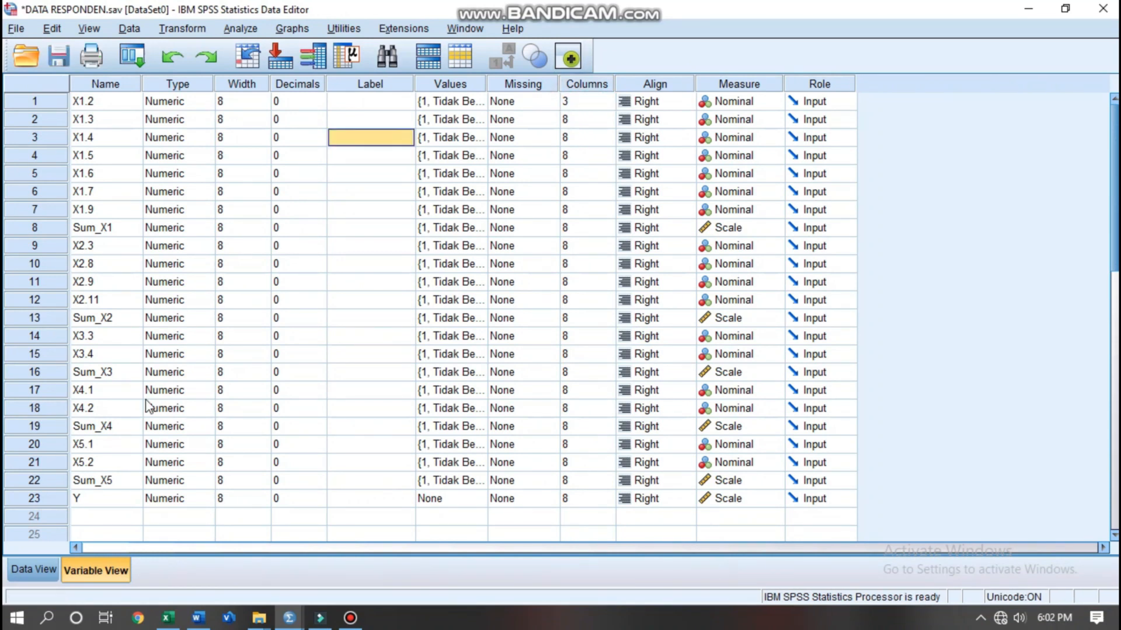
click(34, 570)
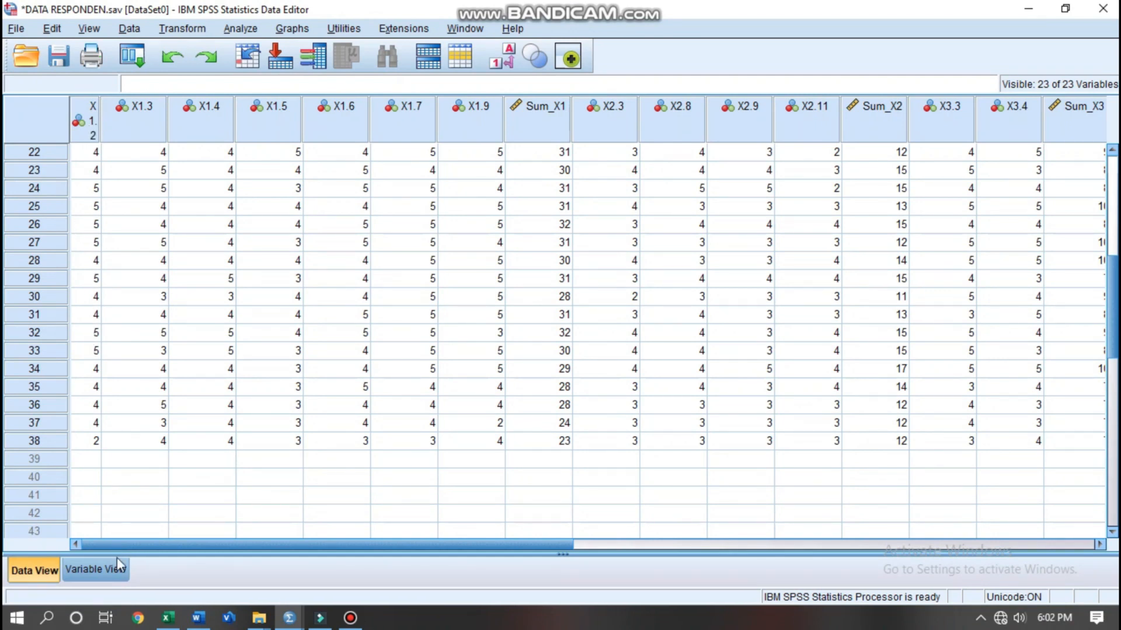
Set the Columns display width of variable X1.2 back to 8.
click(93, 569)
click(582, 103)
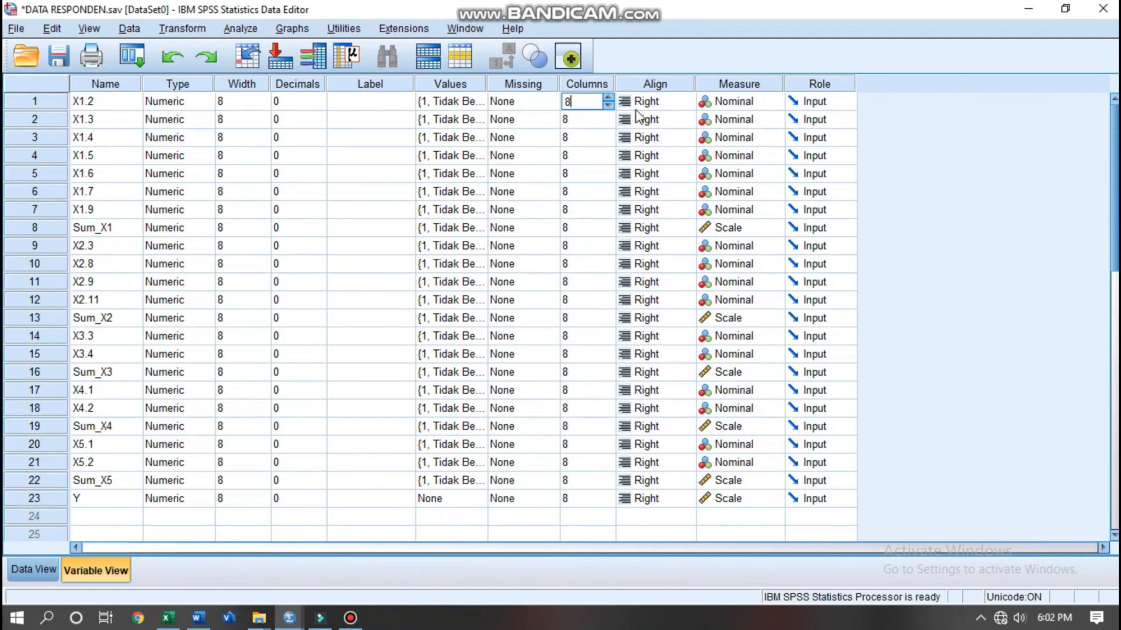
click(676, 92)
Set the alignment of variable X1.2 to Left and view the effect in the data grid.
click(671, 103)
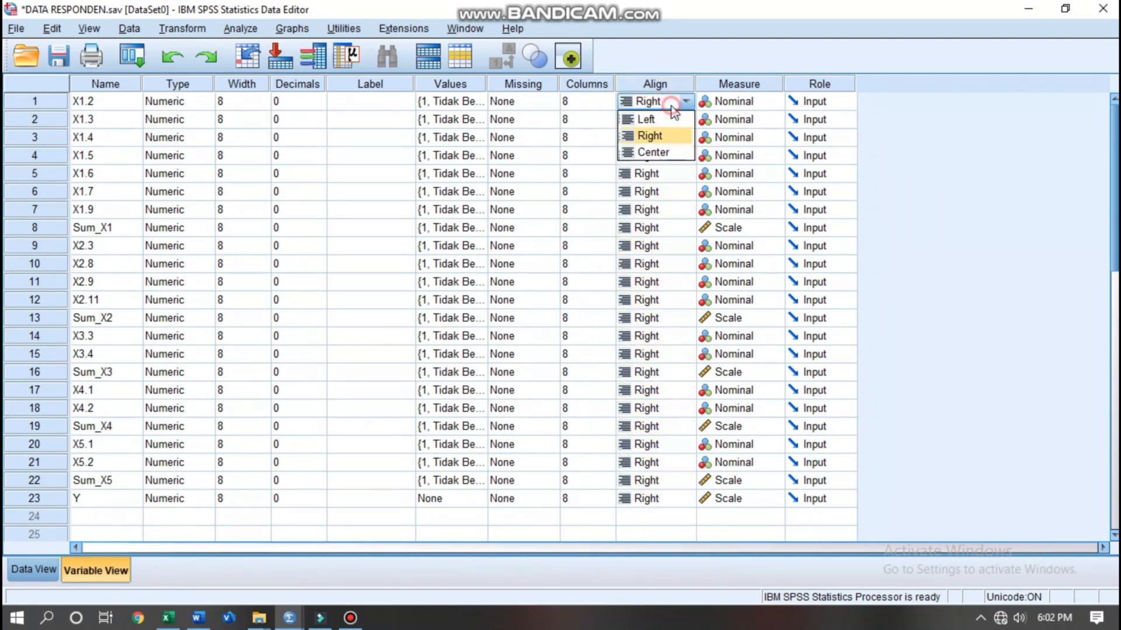
click(676, 88)
click(665, 105)
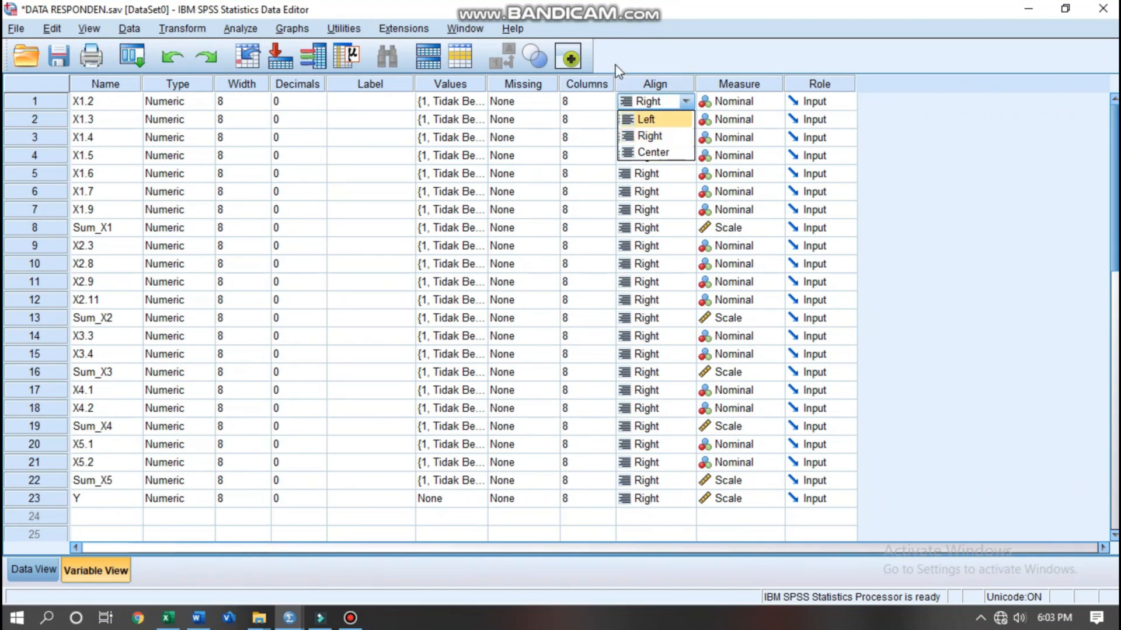
click(49, 572)
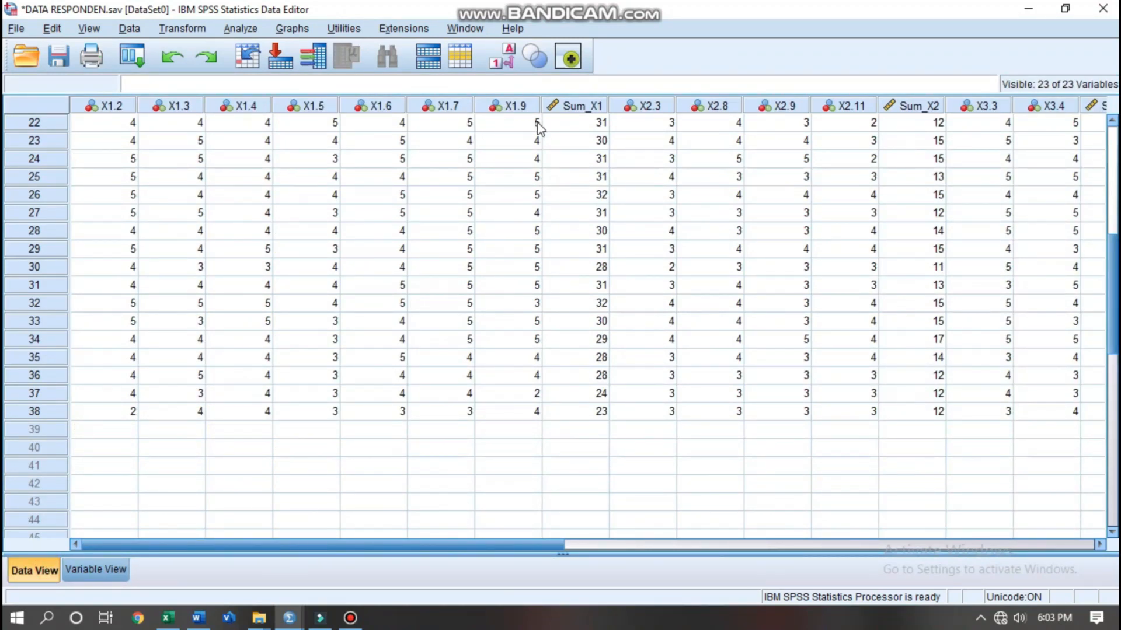
click(95, 570)
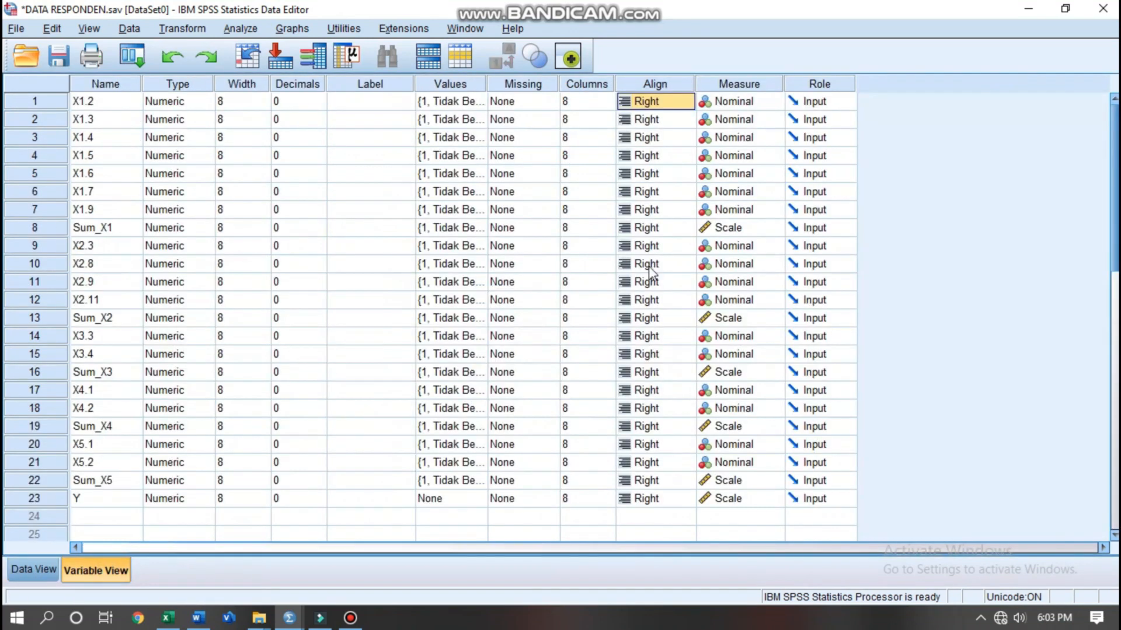
click(687, 104)
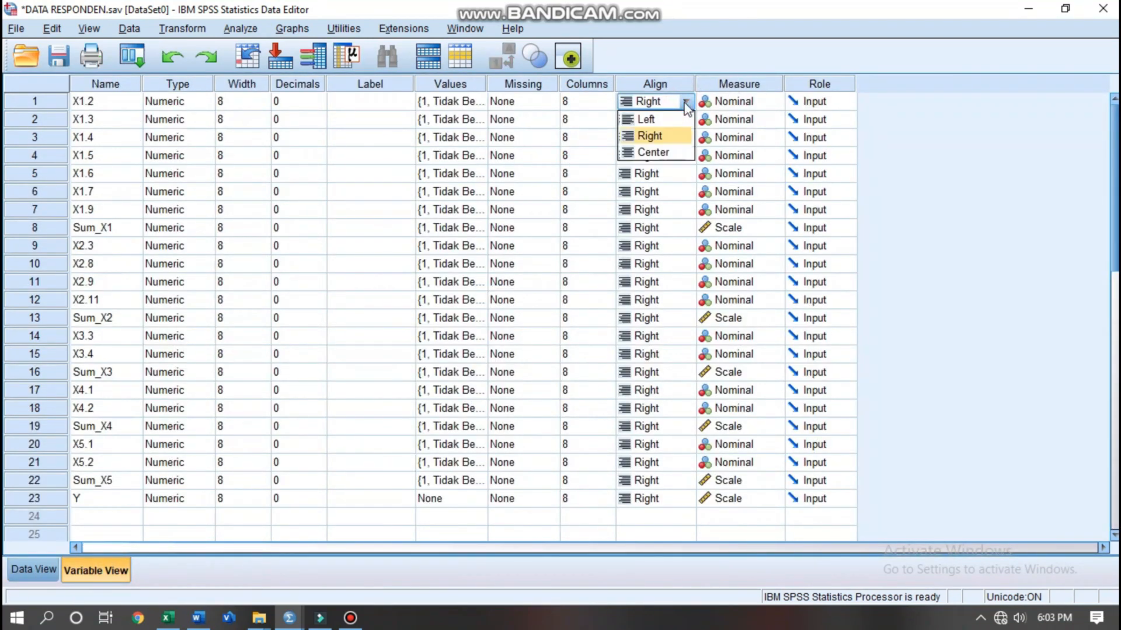
click(666, 122)
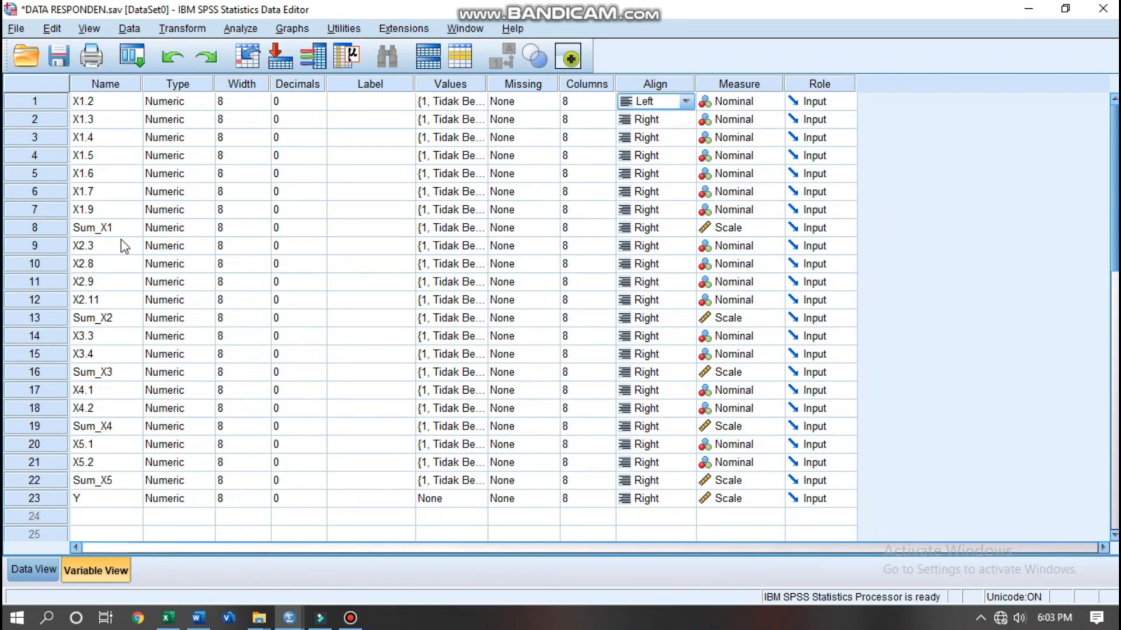
click(35, 569)
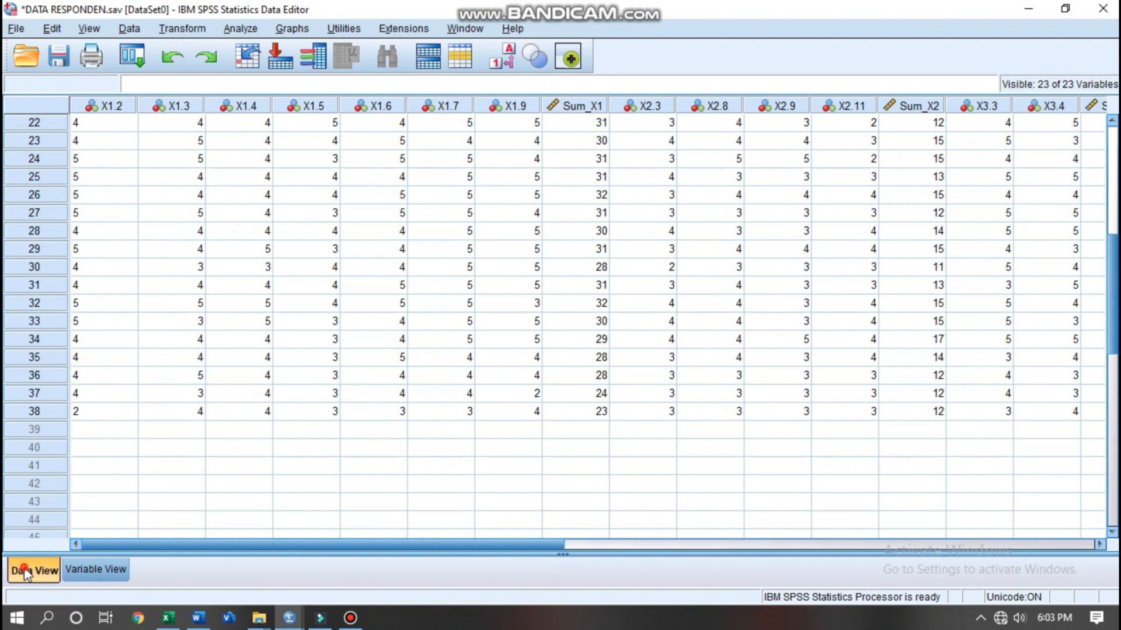
Set the alignment of variable X1.2 back to Right in the variable definitions.
click(95, 570)
click(683, 102)
click(686, 103)
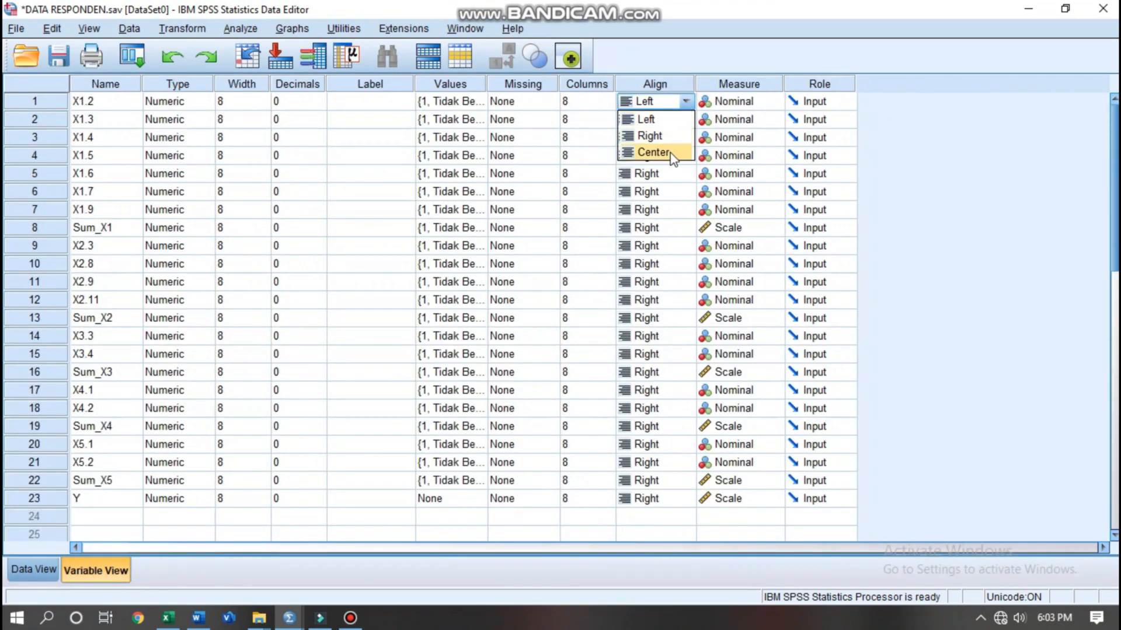
click(667, 138)
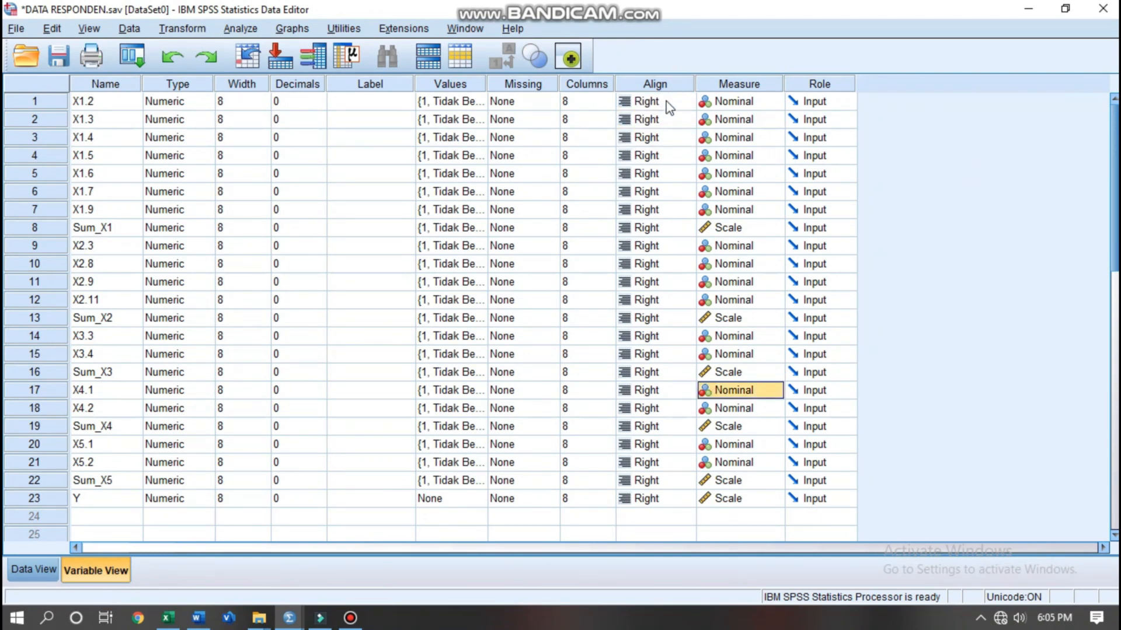
Set the measurement level of variable X1.2 to Nominal.
click(665, 83)
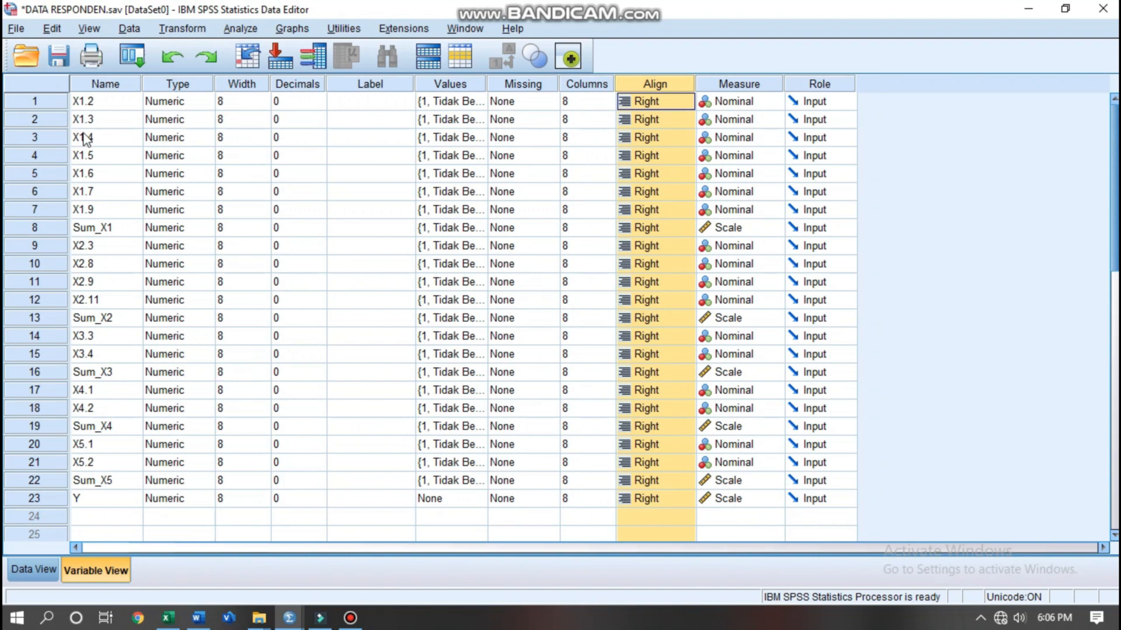
click(773, 101)
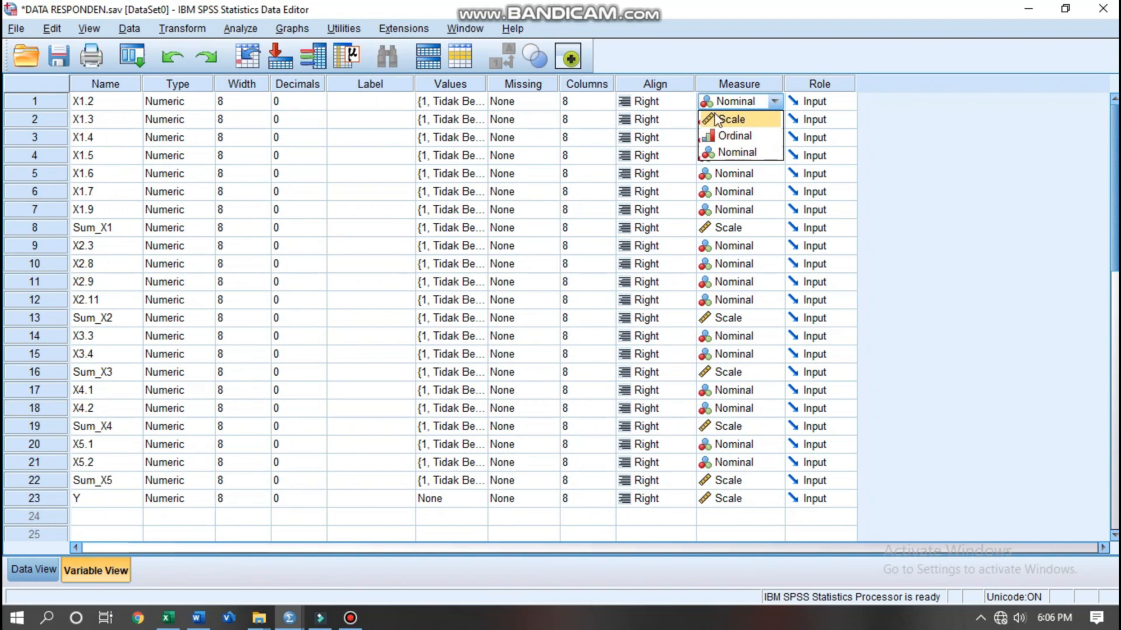
click(736, 152)
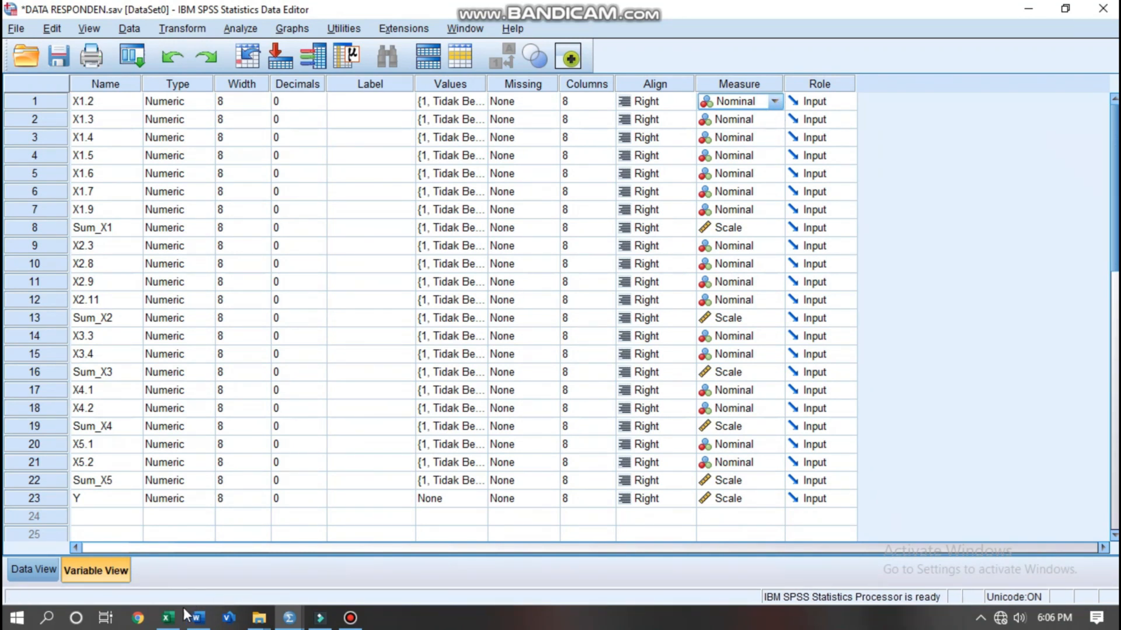
Switch to the Excel workbook to examine the X1.2 item scores and the Sum-X1 formula, and return to the SPSS variable definitions.
click(168, 618)
click(170, 316)
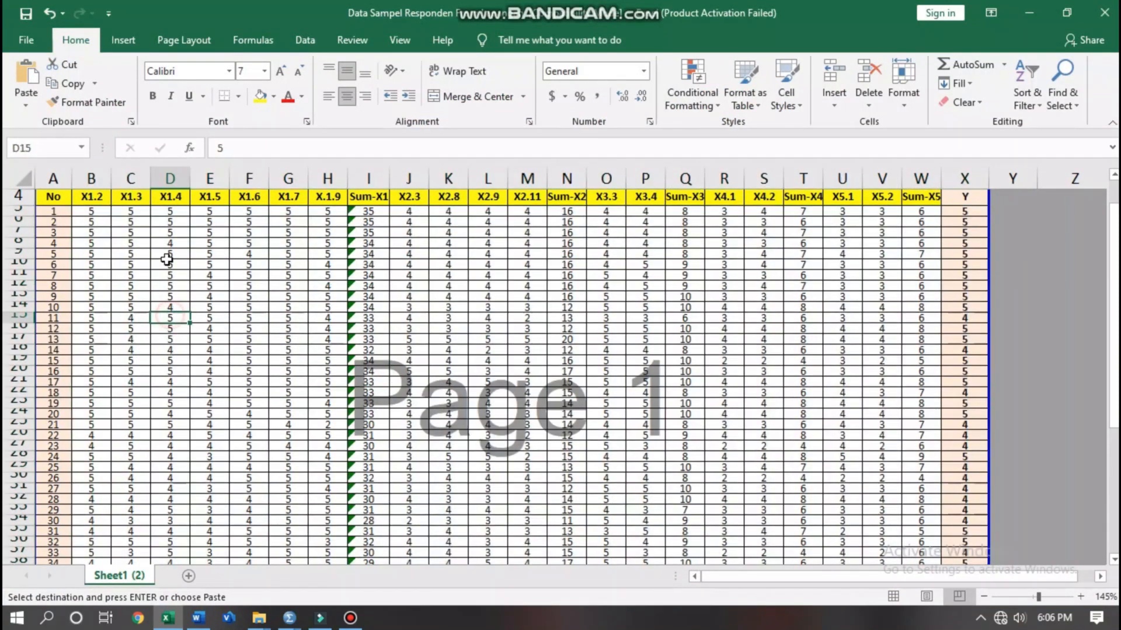
click(89, 212)
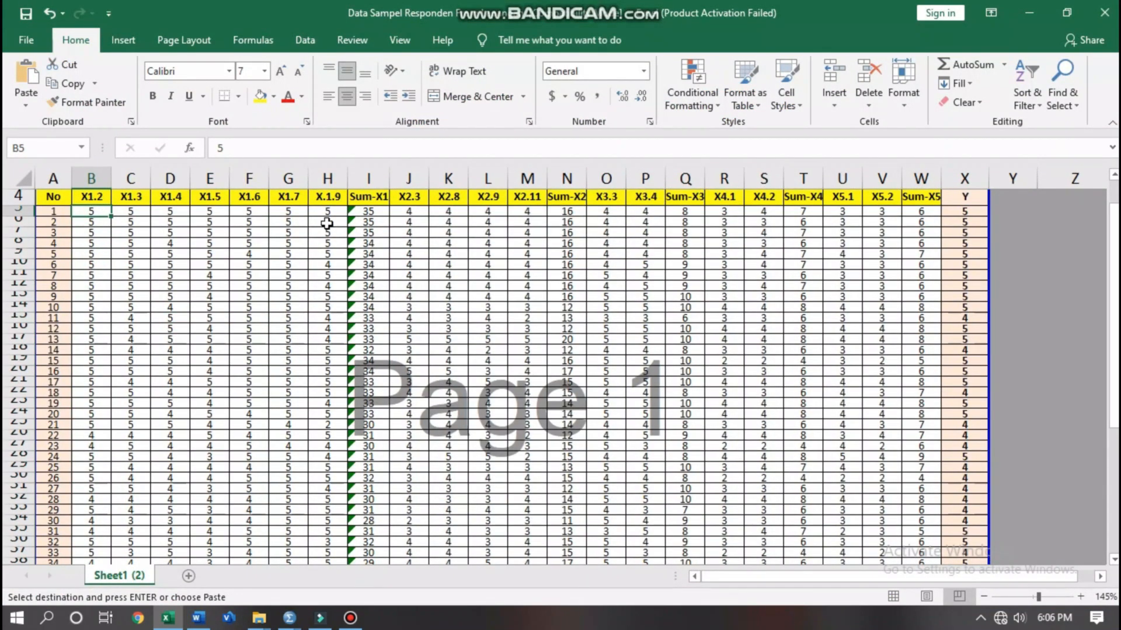
click(371, 208)
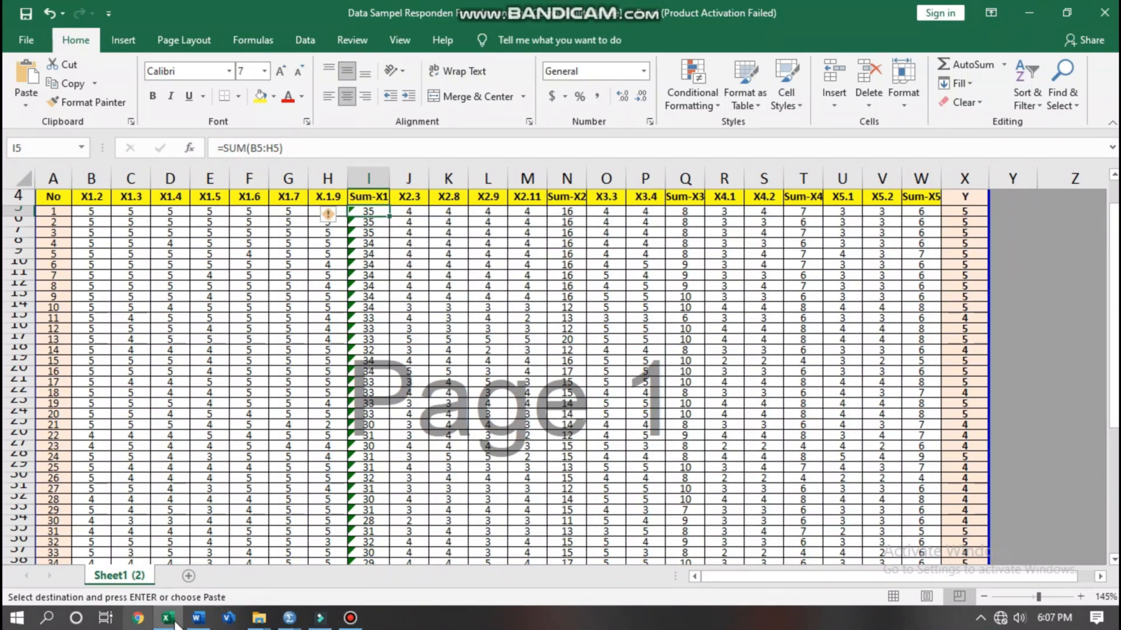
click(288, 618)
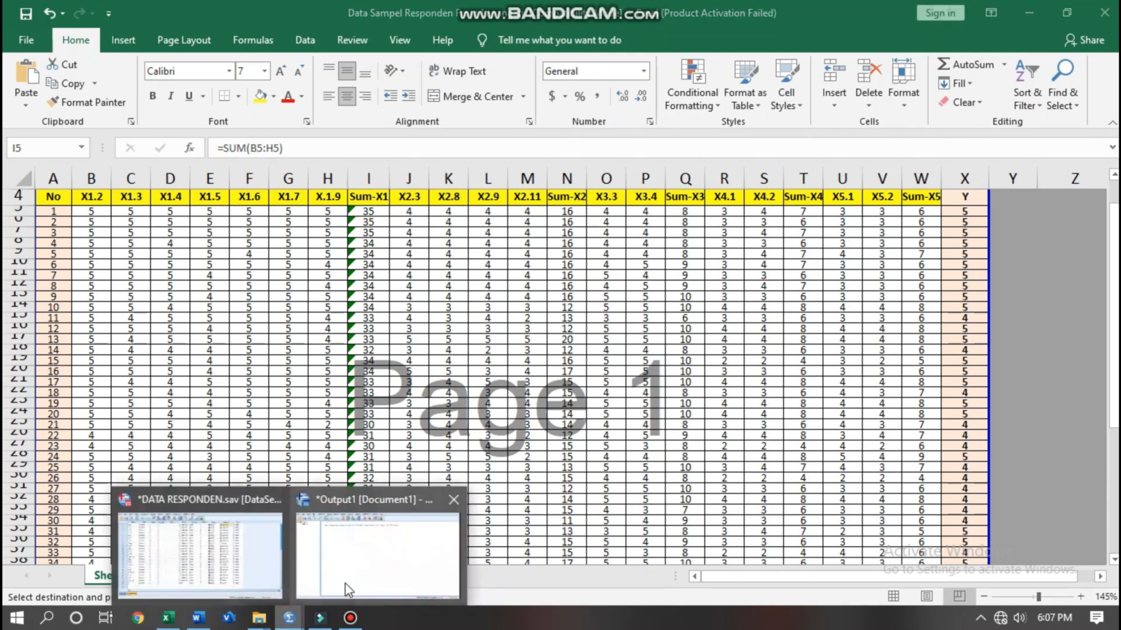
click(219, 581)
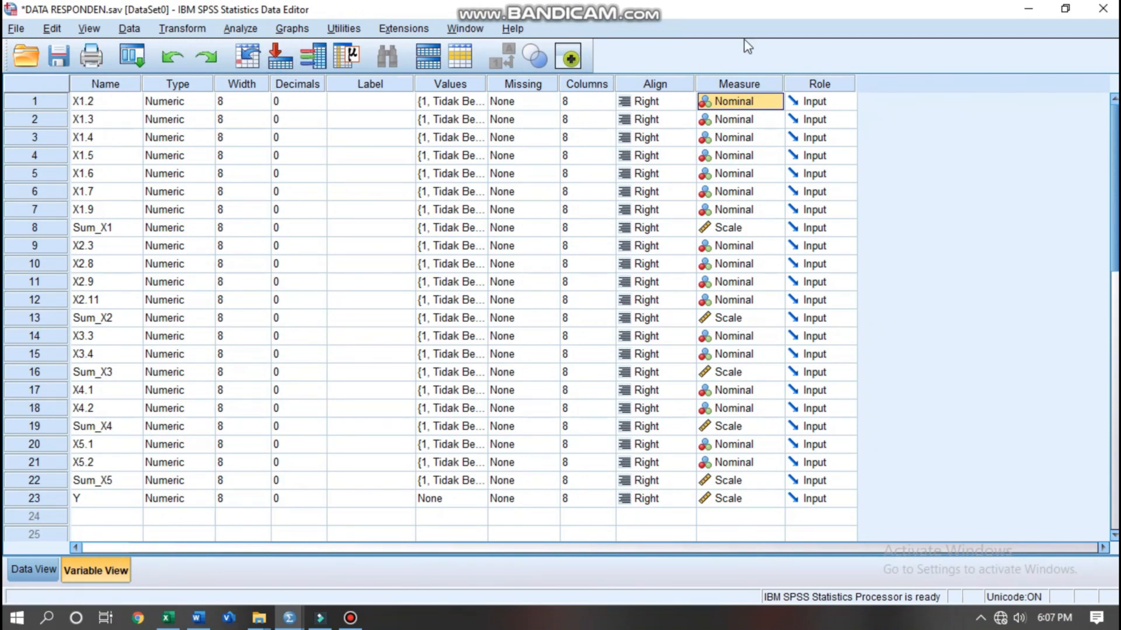
Review the measurement level options for the item variable X1.7 and the total variable Sum_X1.
click(773, 103)
click(755, 191)
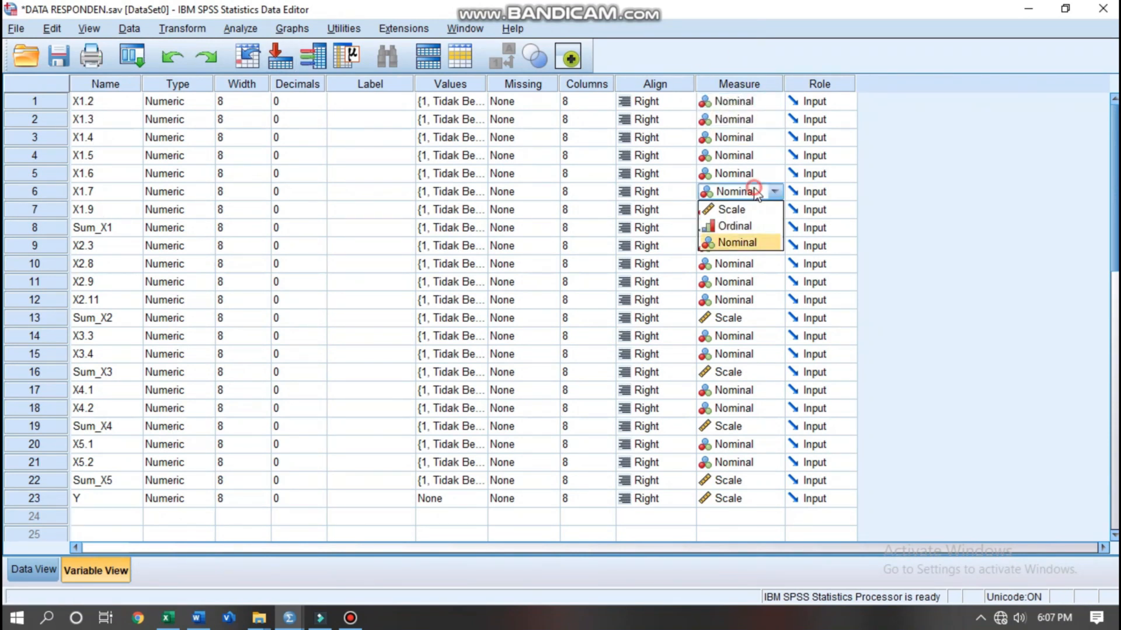
click(922, 125)
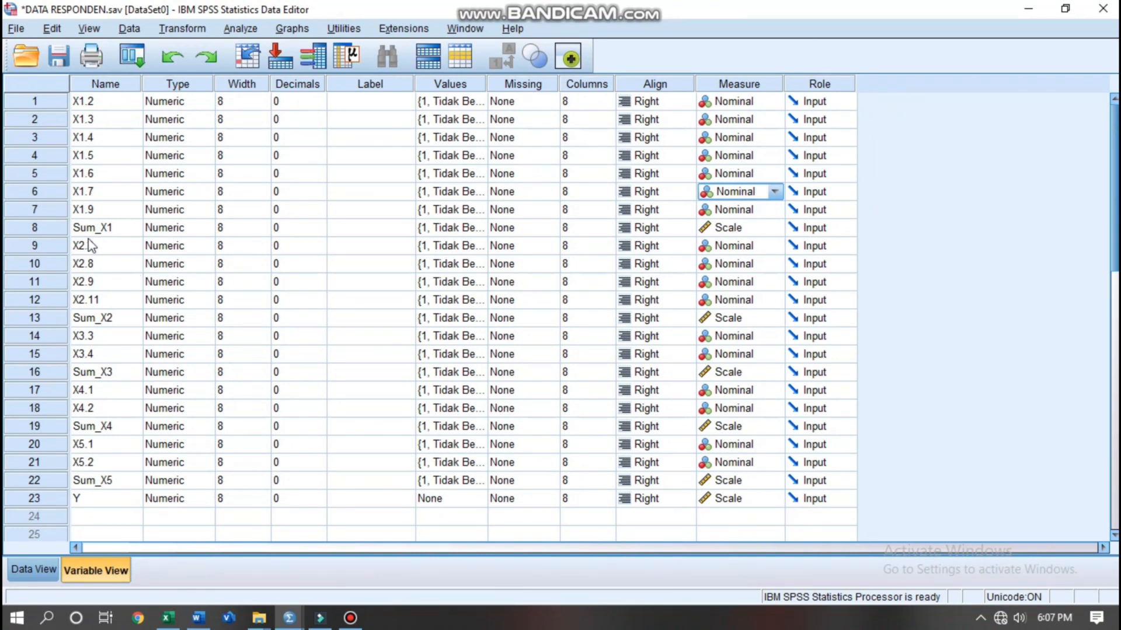
click(759, 230)
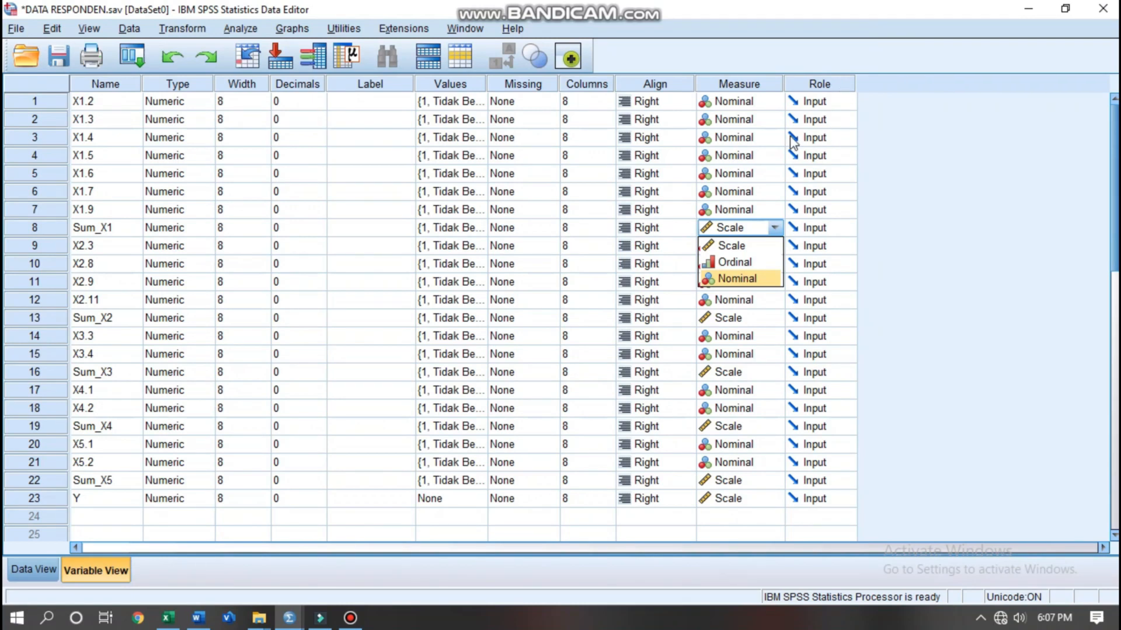
click(963, 213)
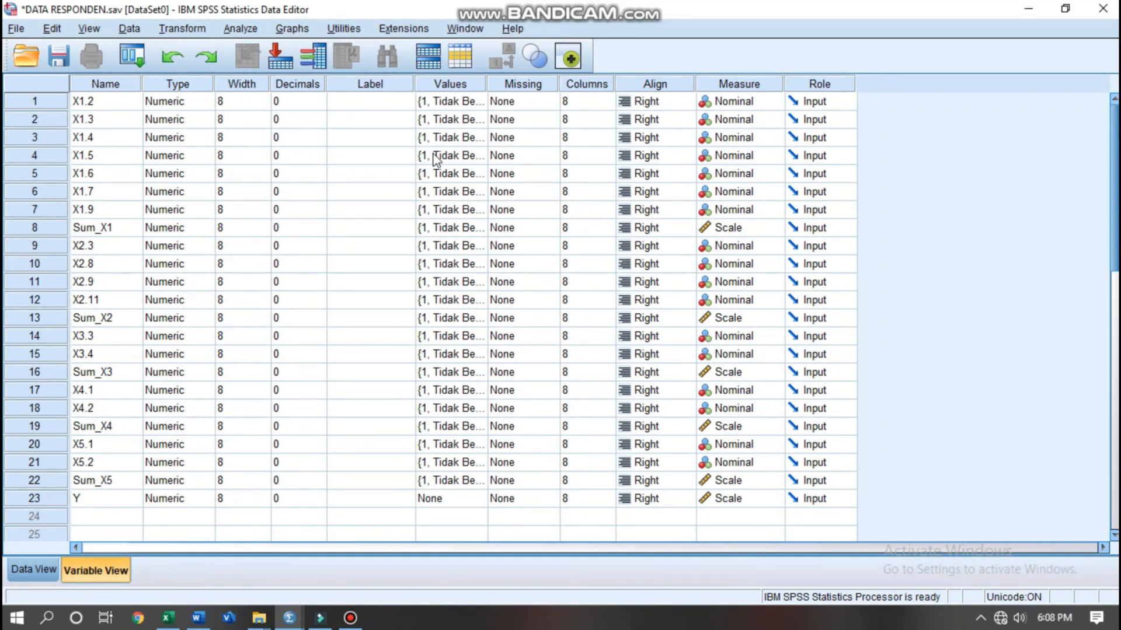
drag(450, 101, 449, 119)
right_click(449, 119)
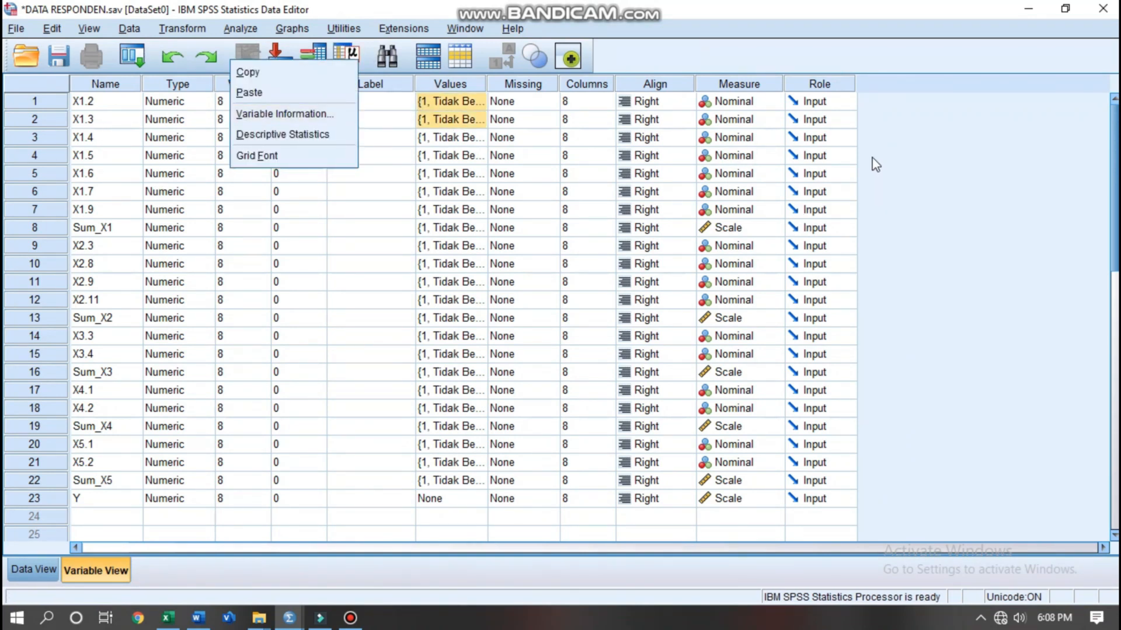
click(940, 164)
click(401, 157)
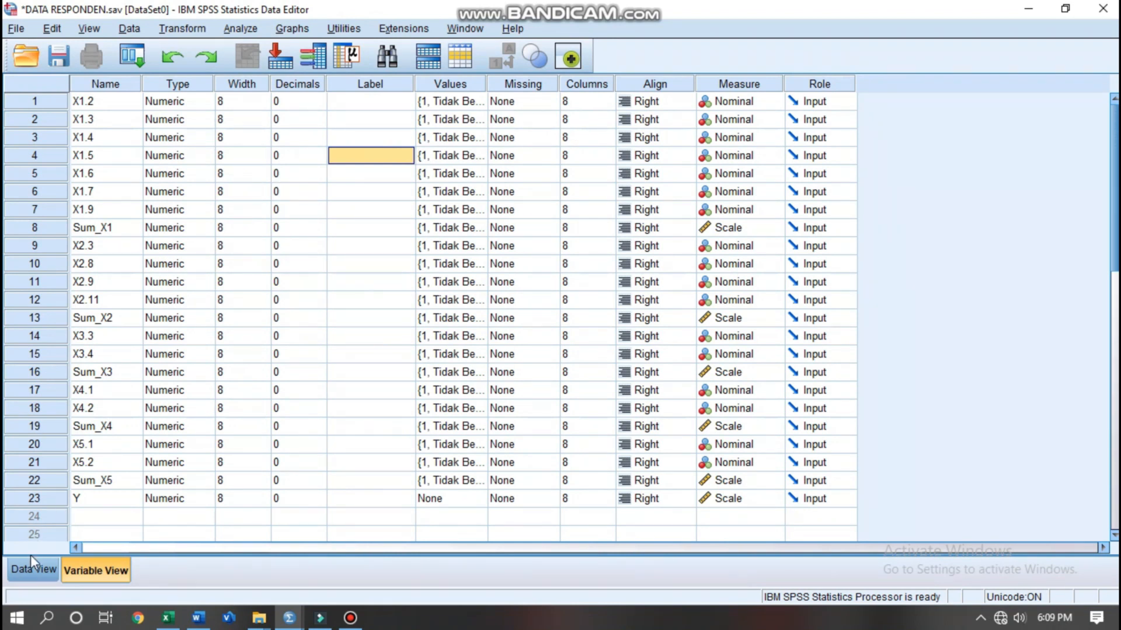
Show the data grid, switch to the Excel workbook and review the questionnaire score table from X1.2 to Y.
click(27, 571)
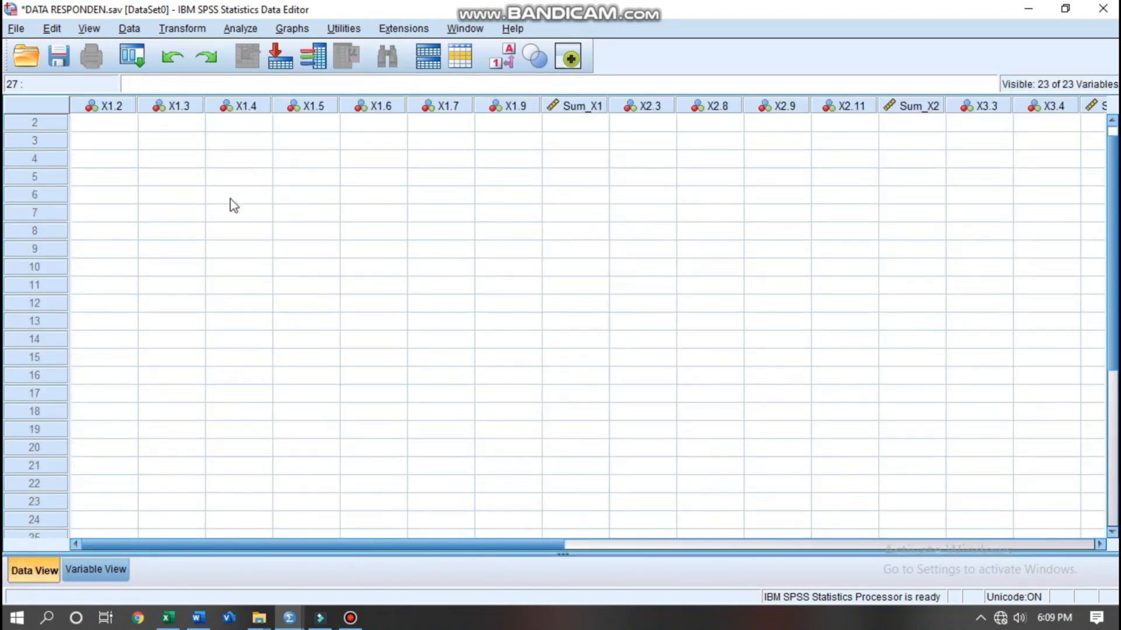
click(103, 213)
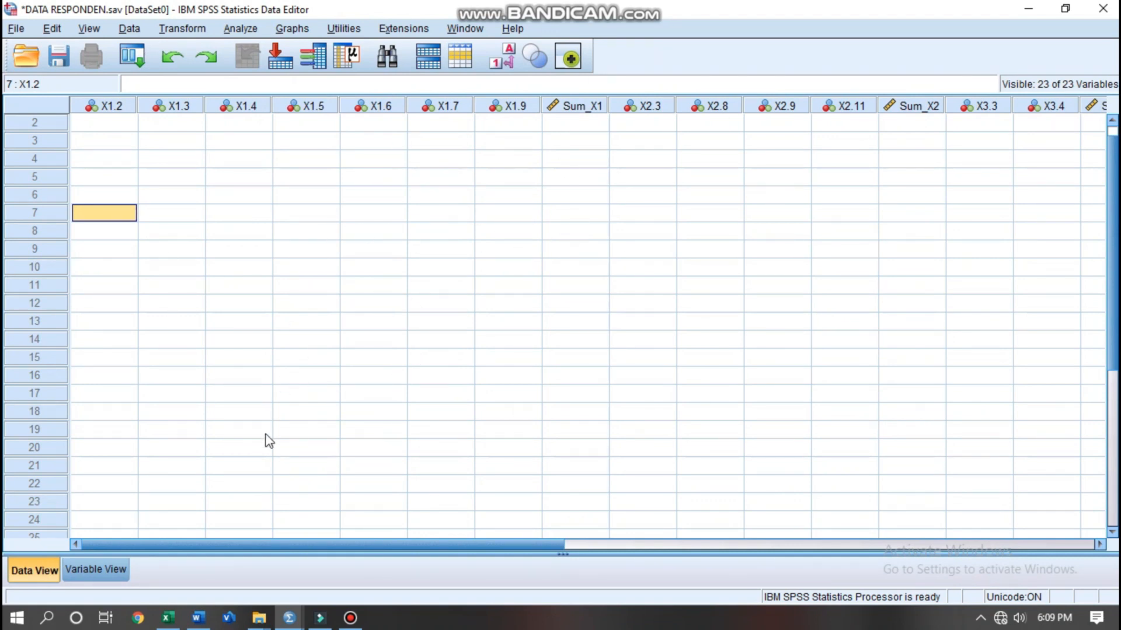
click(168, 618)
click(1045, 290)
scroll(659, 291, up, 1)
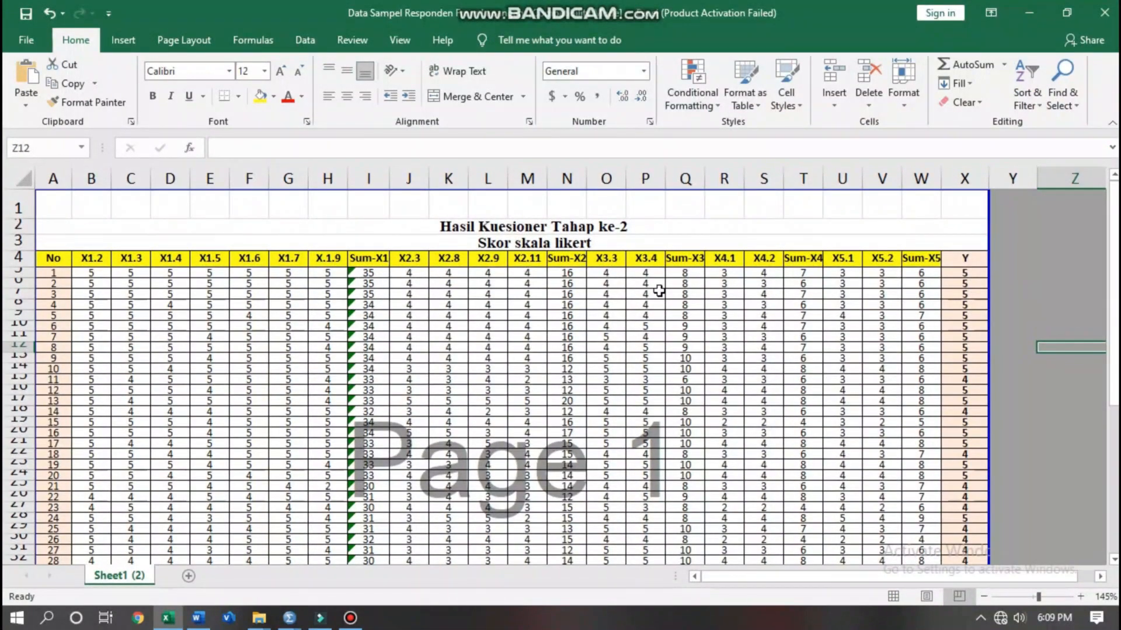
scroll(659, 290, down, 3)
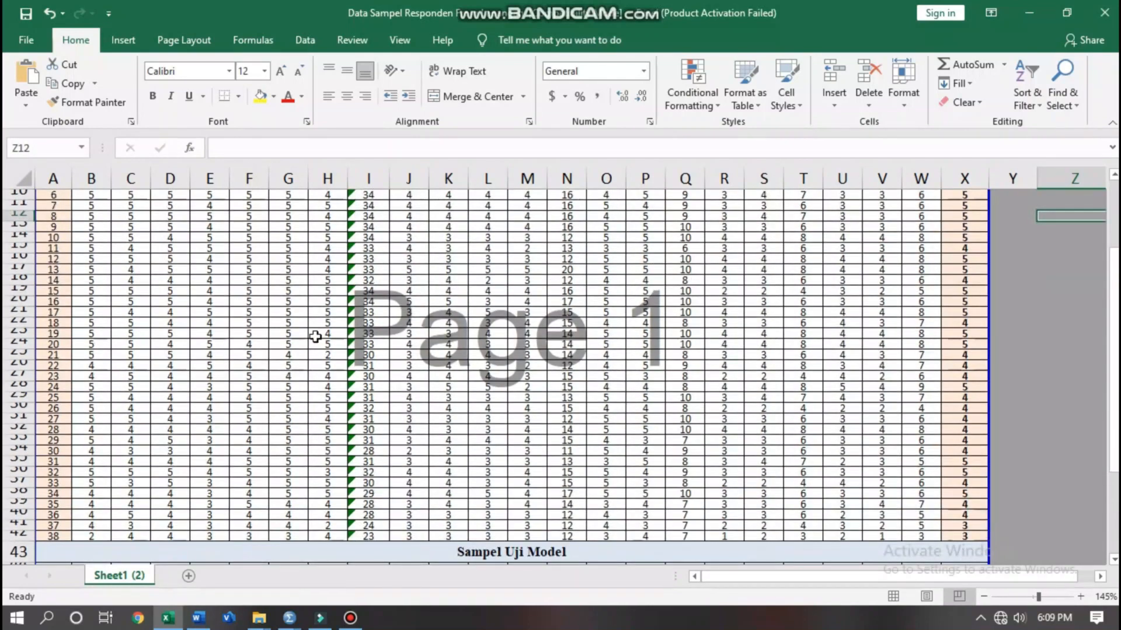
scroll(309, 304, up, 2)
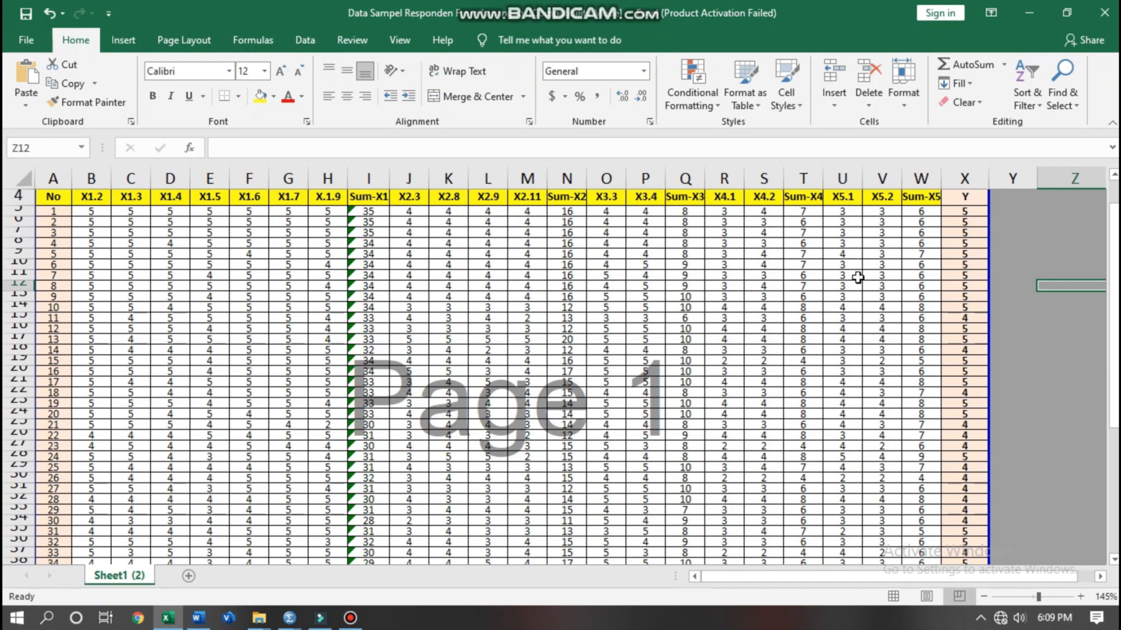
scroll(904, 301, down, 2)
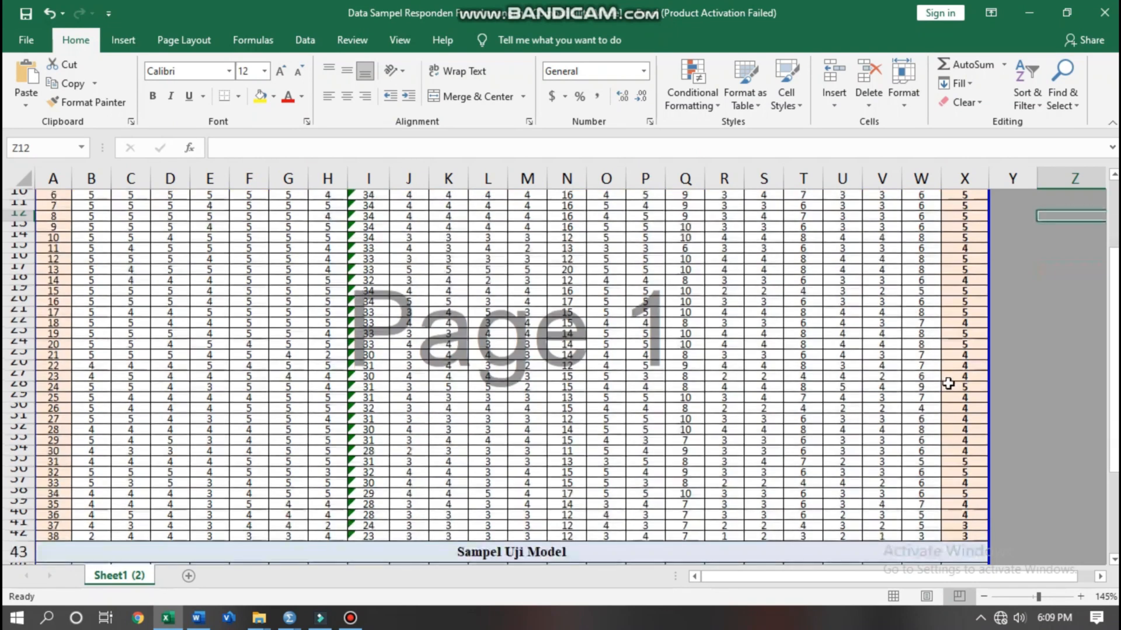
Select and copy the scores of all 38 respondents from column X1.2 through column Y, cells B5 to X42.
click(971, 536)
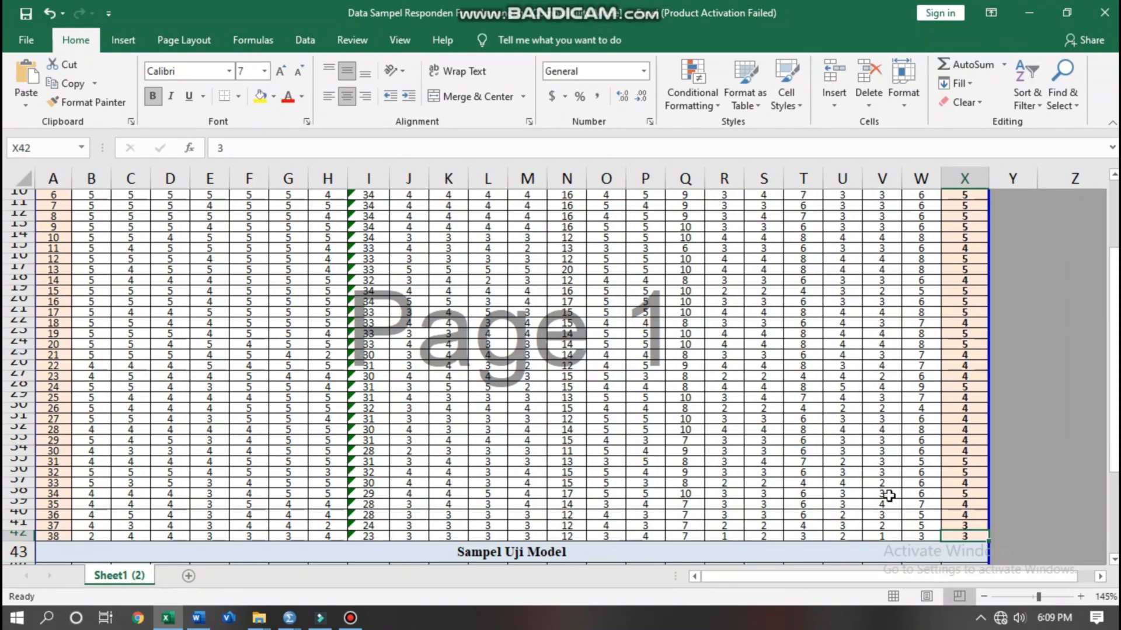
click(1039, 417)
click(965, 535)
drag(1113, 356, 1113, 287)
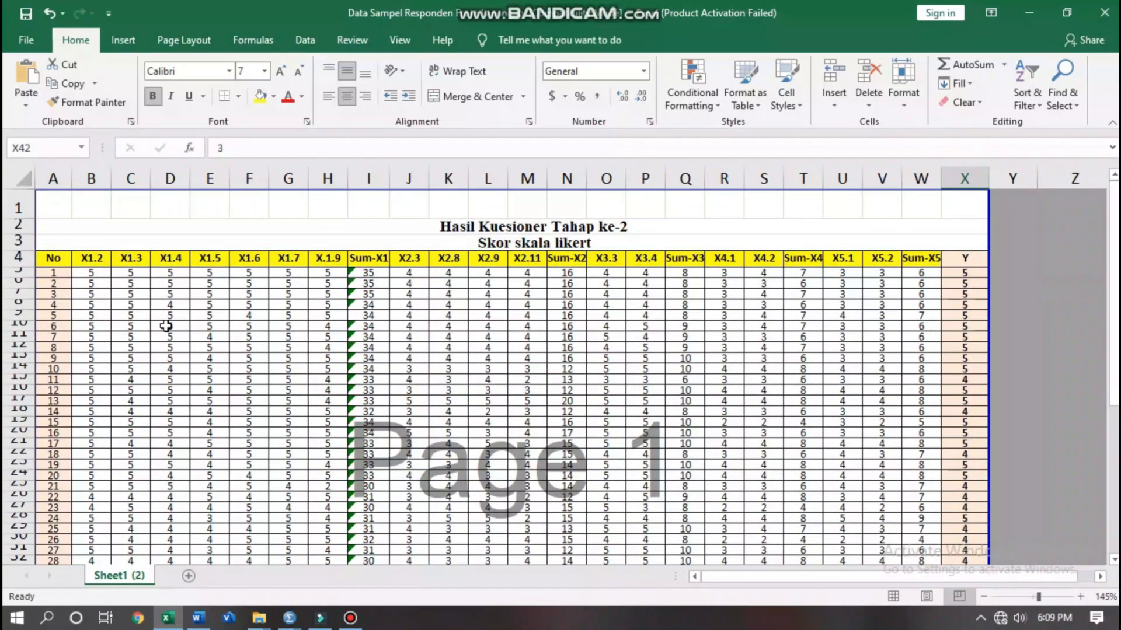
shift+click(93, 278)
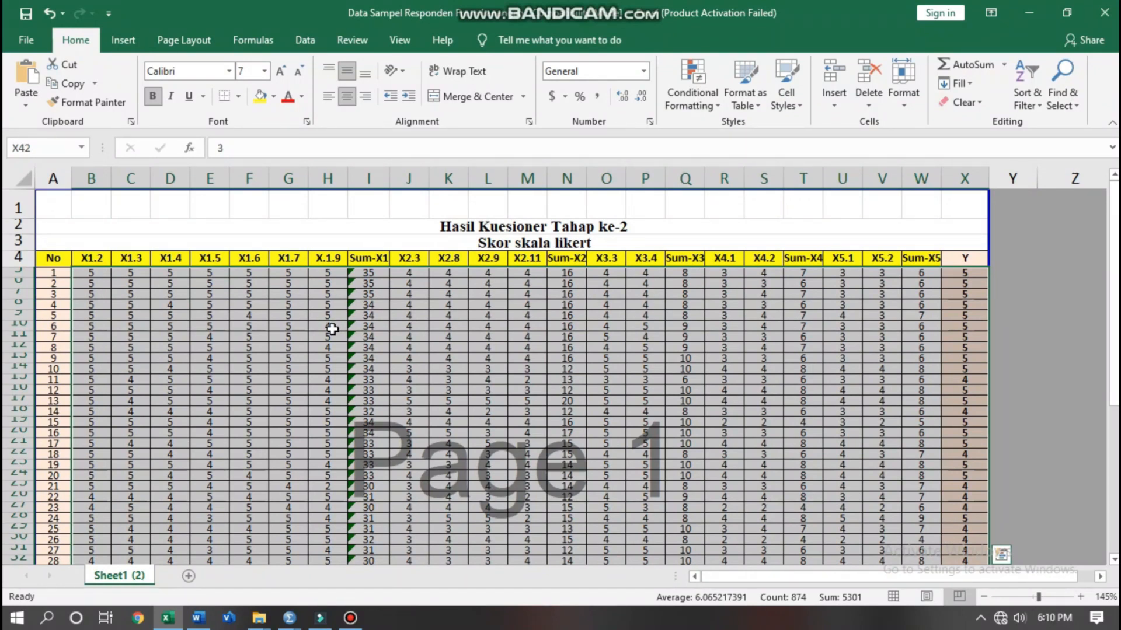
Switch to the SPSS data grid and paste the copied scores starting at row 1 of variable X1.2.
click(290, 618)
click(223, 557)
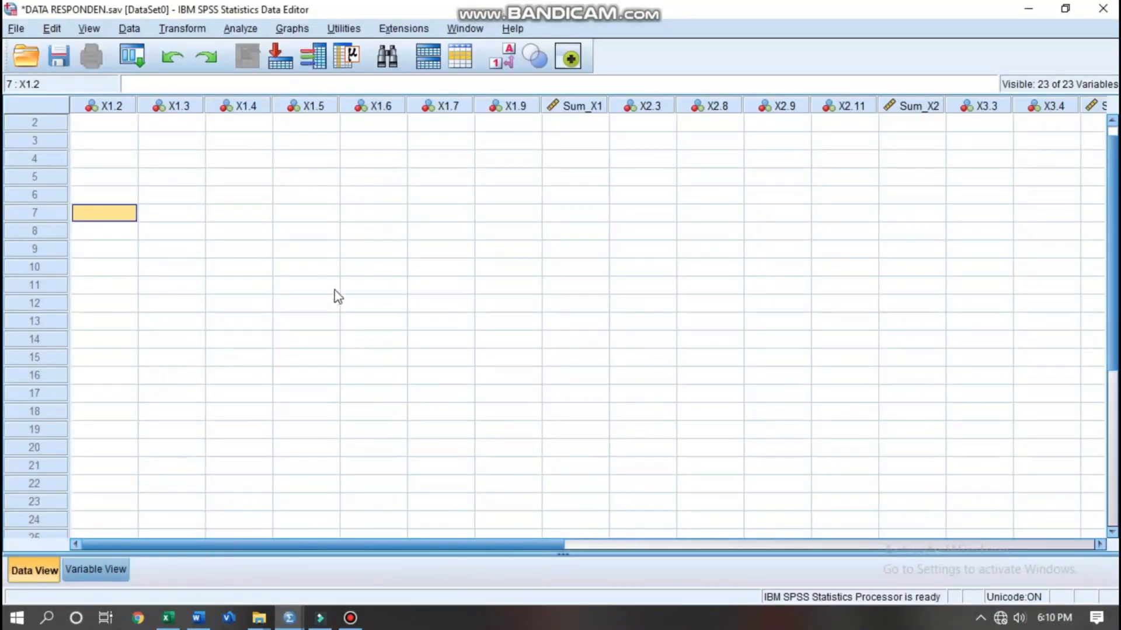
click(388, 327)
scroll(140, 198, up, 1)
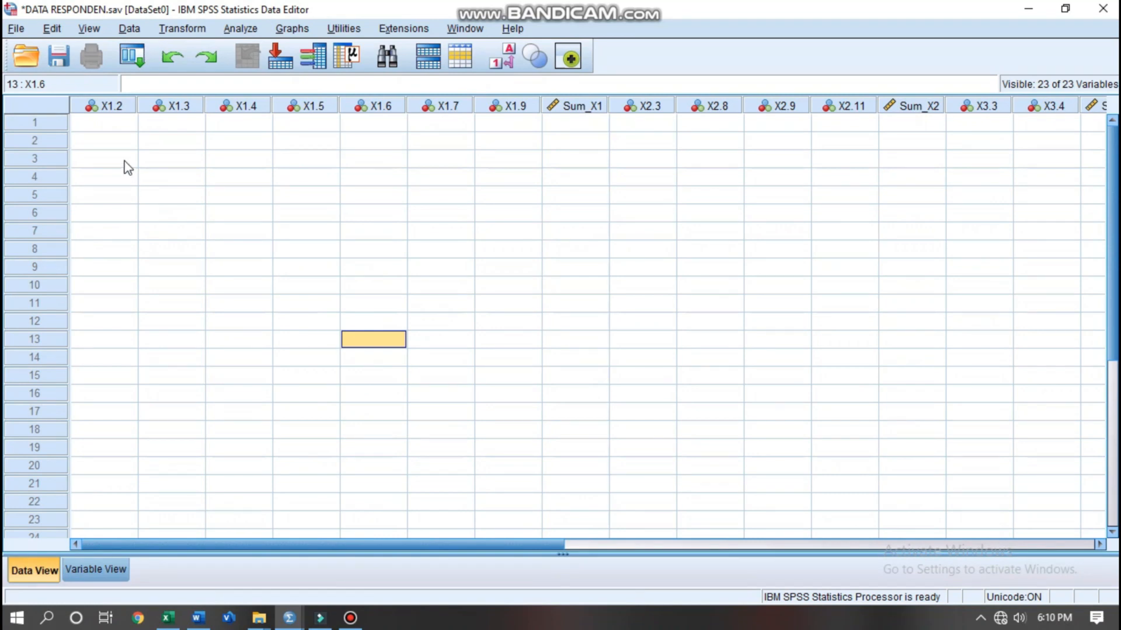
click(111, 124)
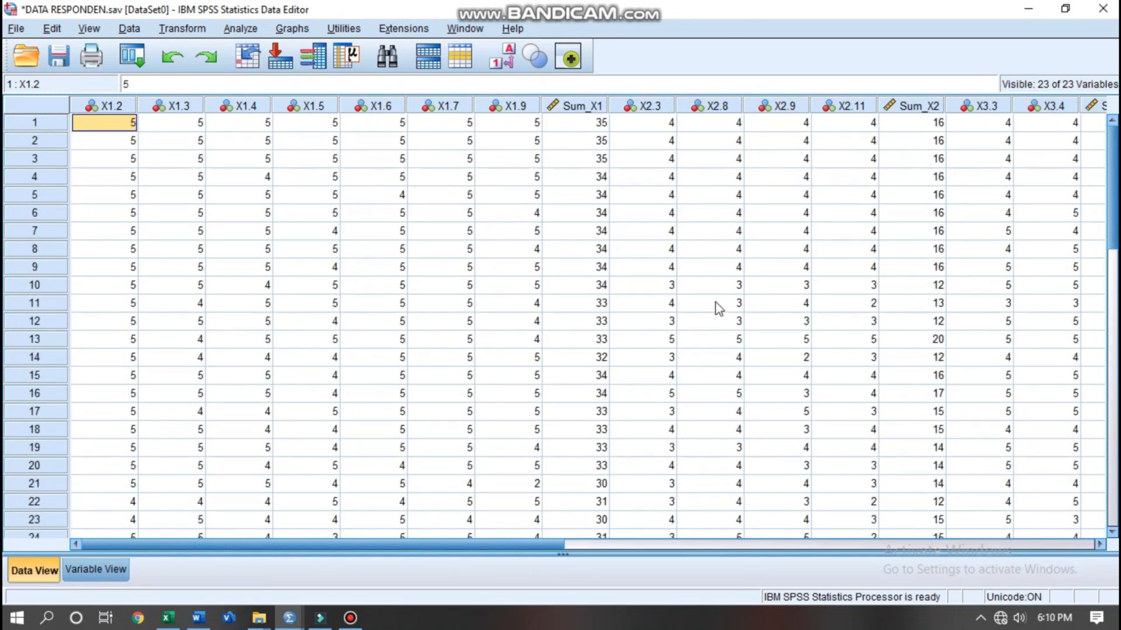
Check the pasted scores down to case 38 and across to variable Y, and save the data file.
scroll(554, 388, down, 6)
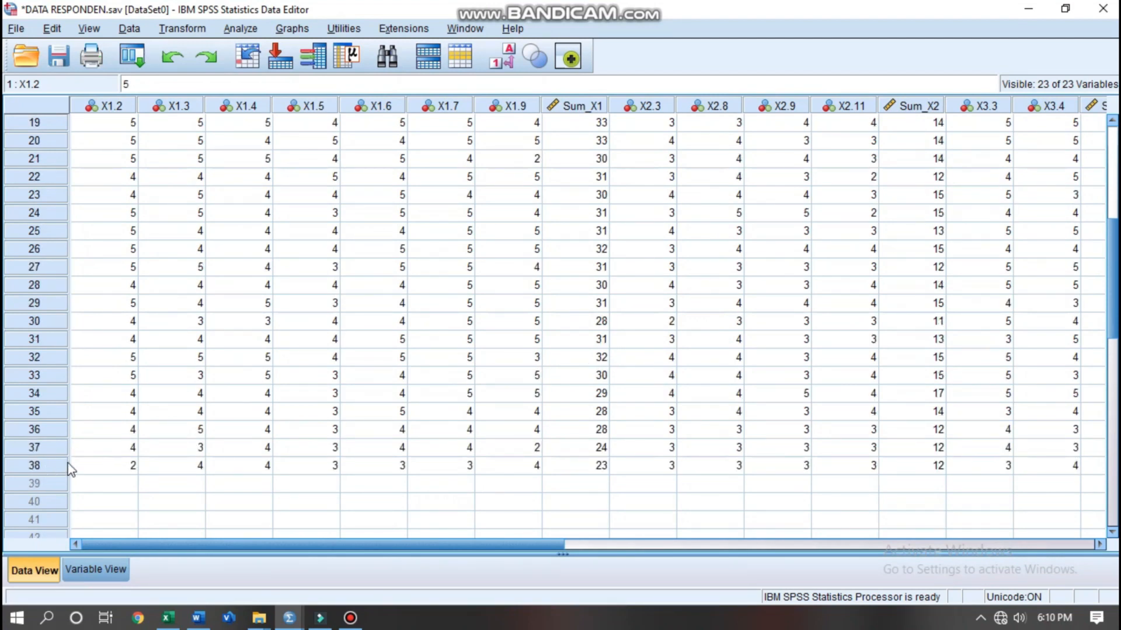
drag(311, 544, 625, 560)
scroll(893, 336, down, 1)
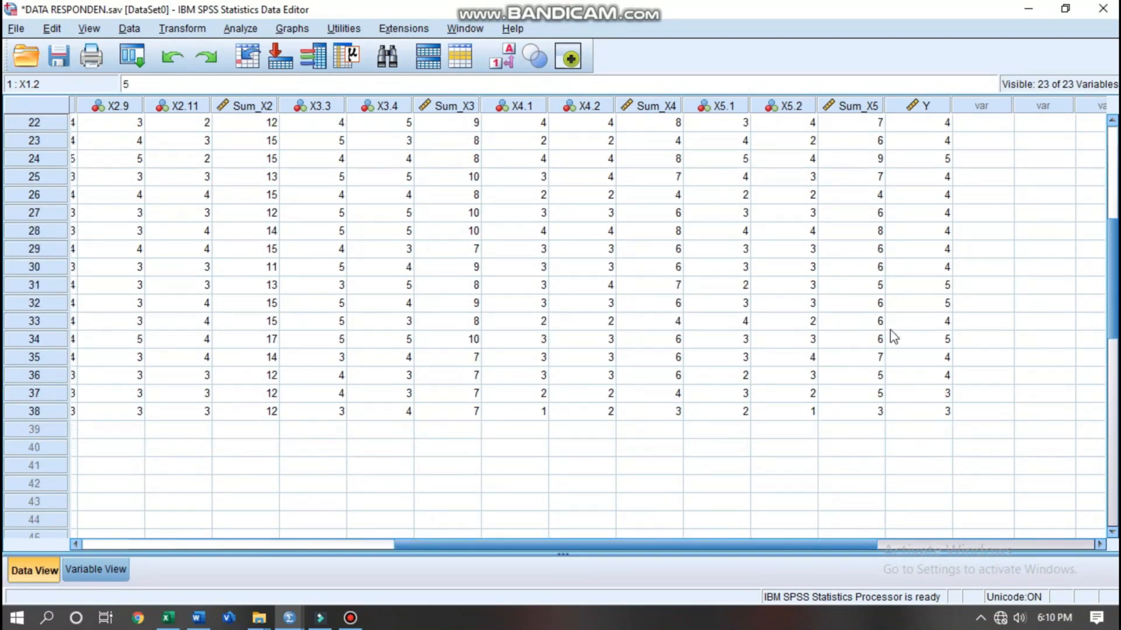
scroll(893, 336, down, 2)
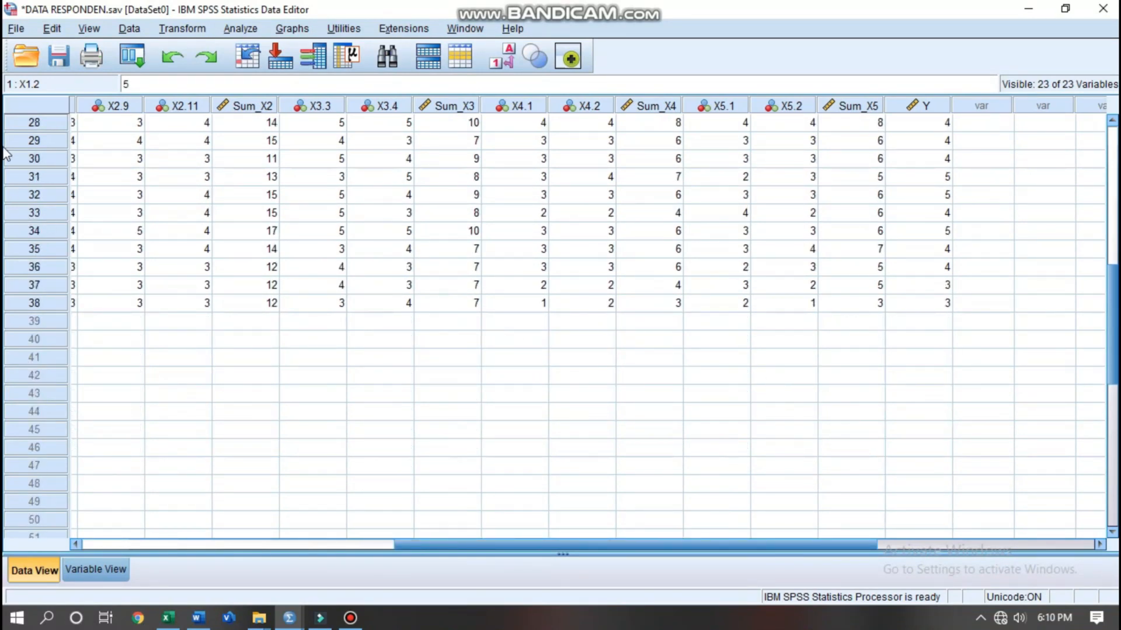
click(17, 30)
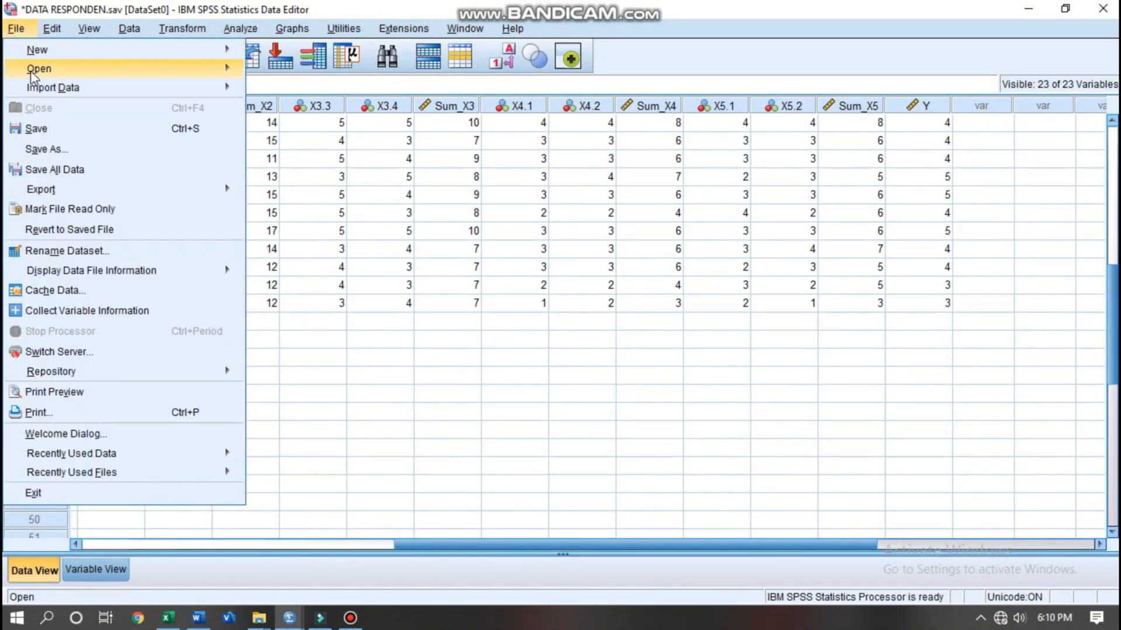
click(58, 142)
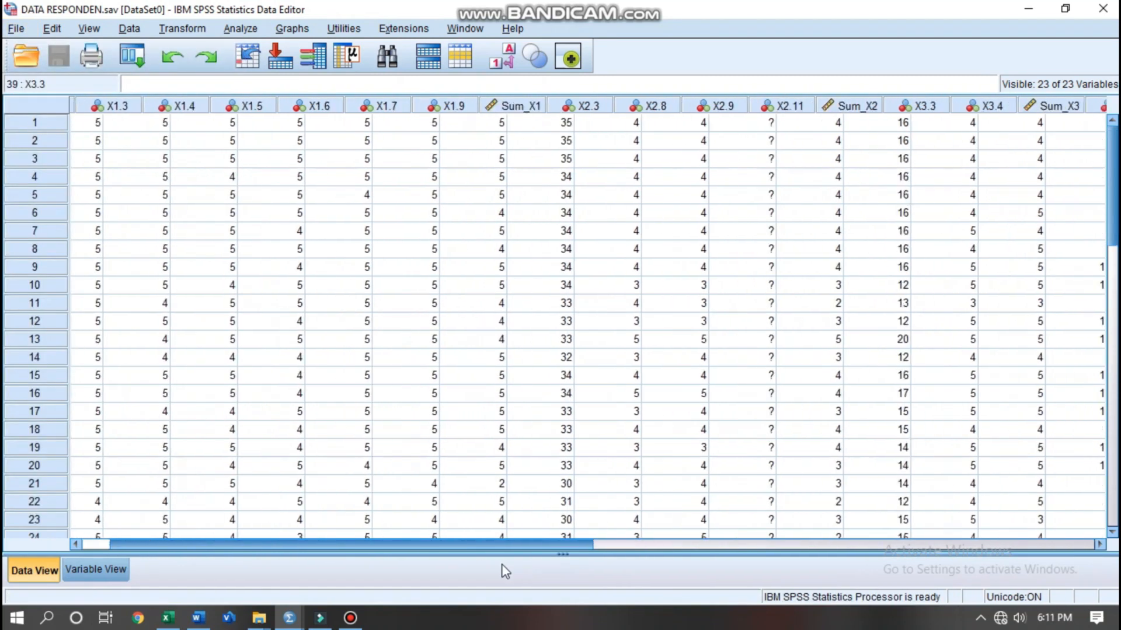
Start the Frequencies procedure of the descriptive statistics for the respondent data.
drag(445, 545, 417, 550)
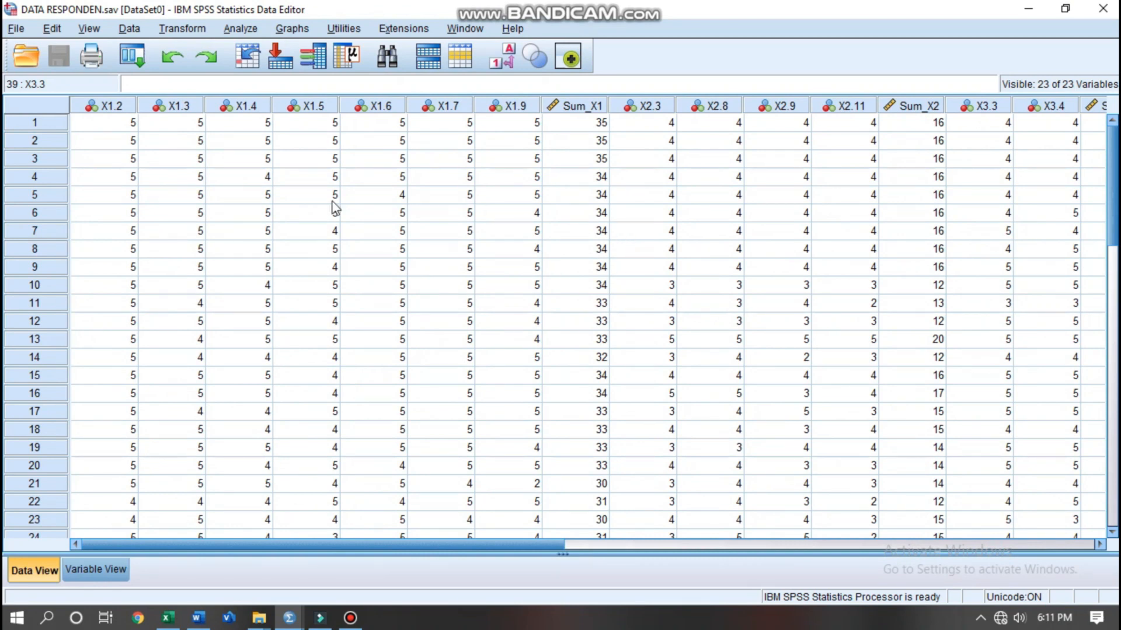
scroll(733, 230, down, 1)
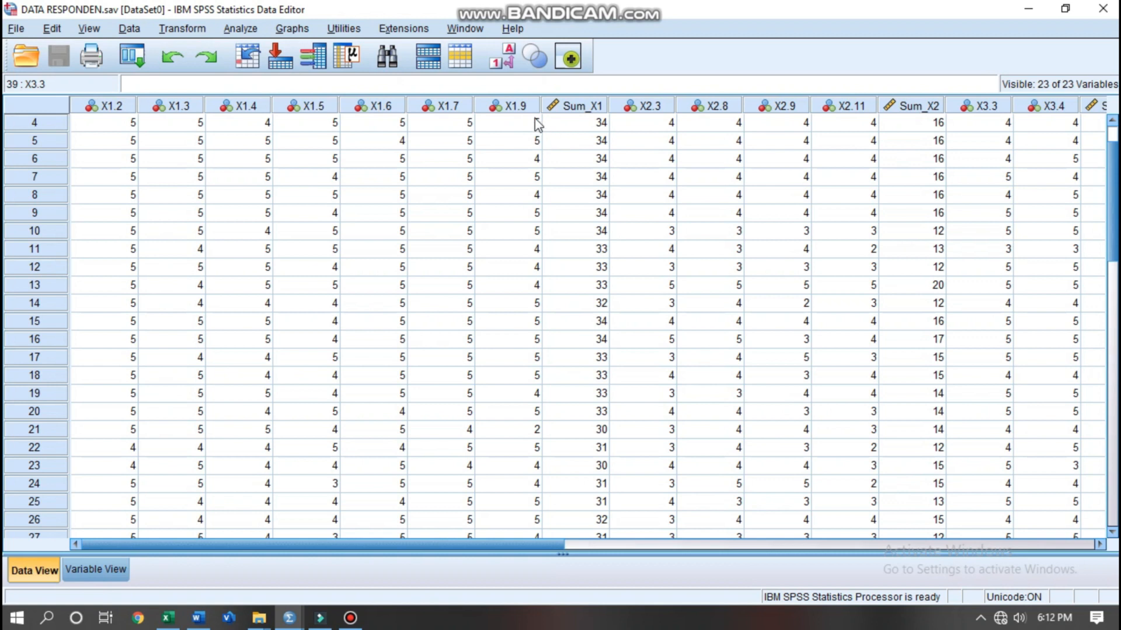
click(244, 32)
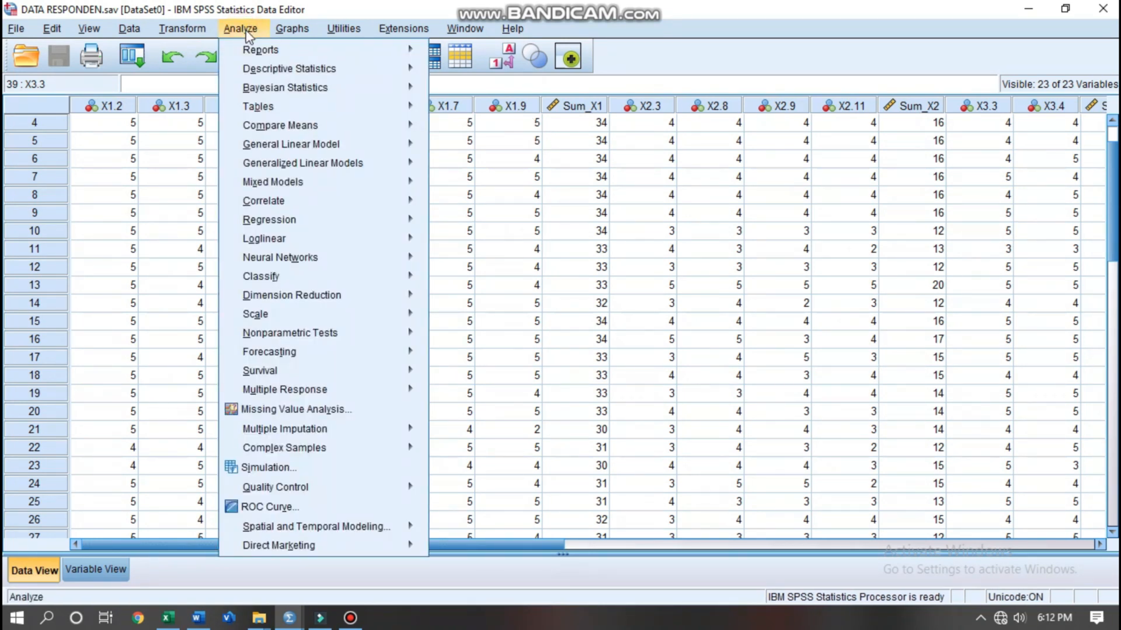
mouse_move(269, 72)
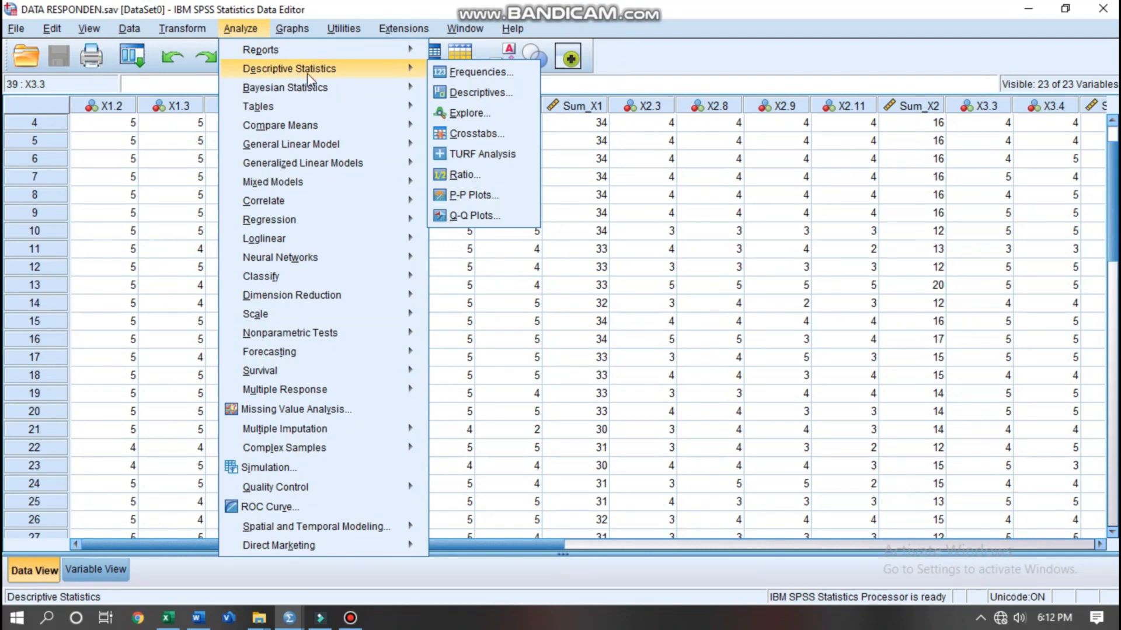
click(497, 74)
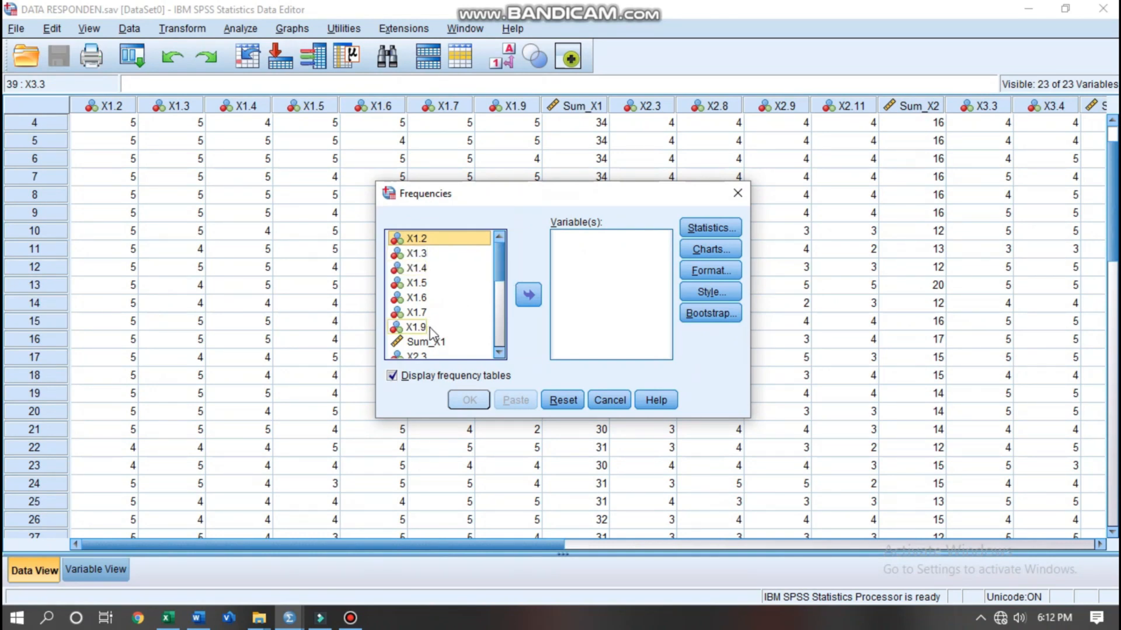
Add the item variables X1.2 through X1.9 to the Frequencies analysis, leaving out Sum_X1.
click(500, 311)
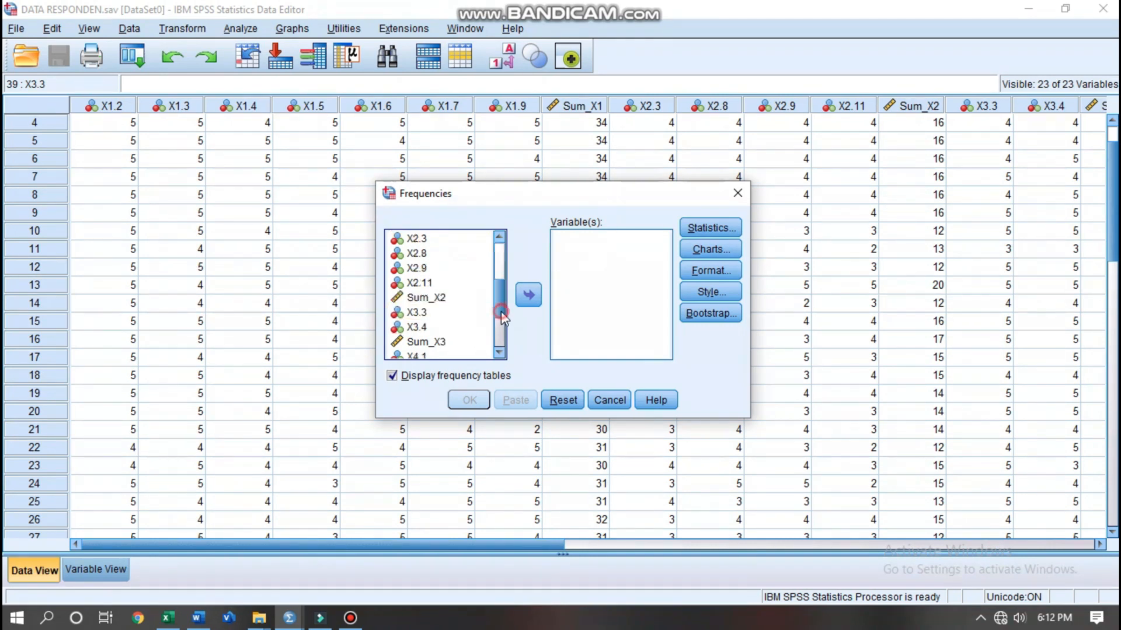
drag(501, 310, 501, 269)
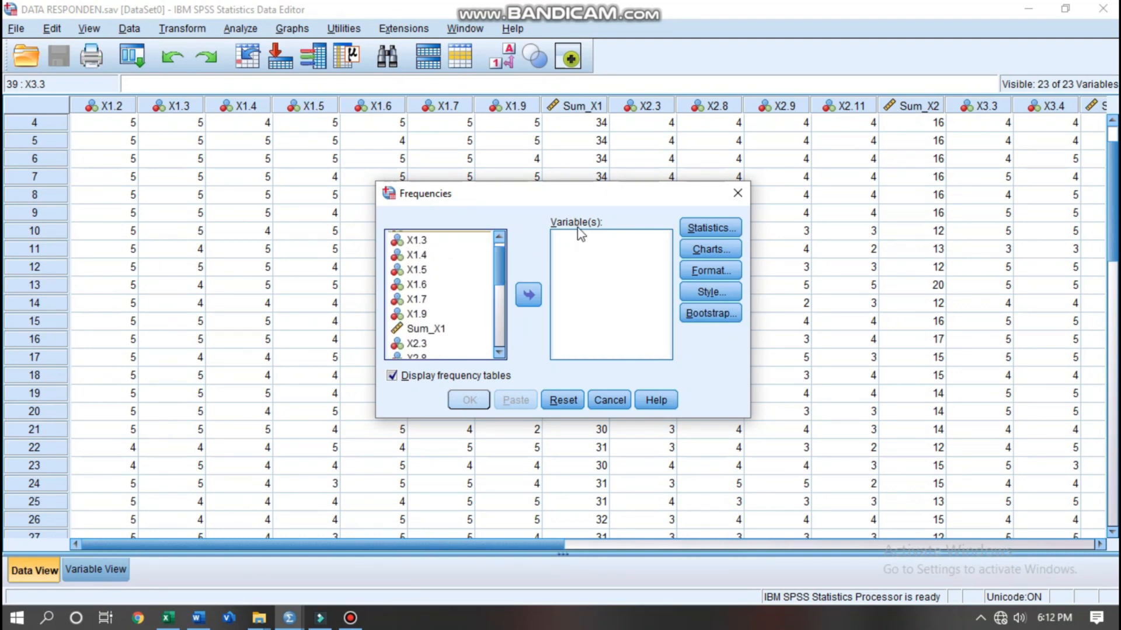
scroll(450, 265, up, 1)
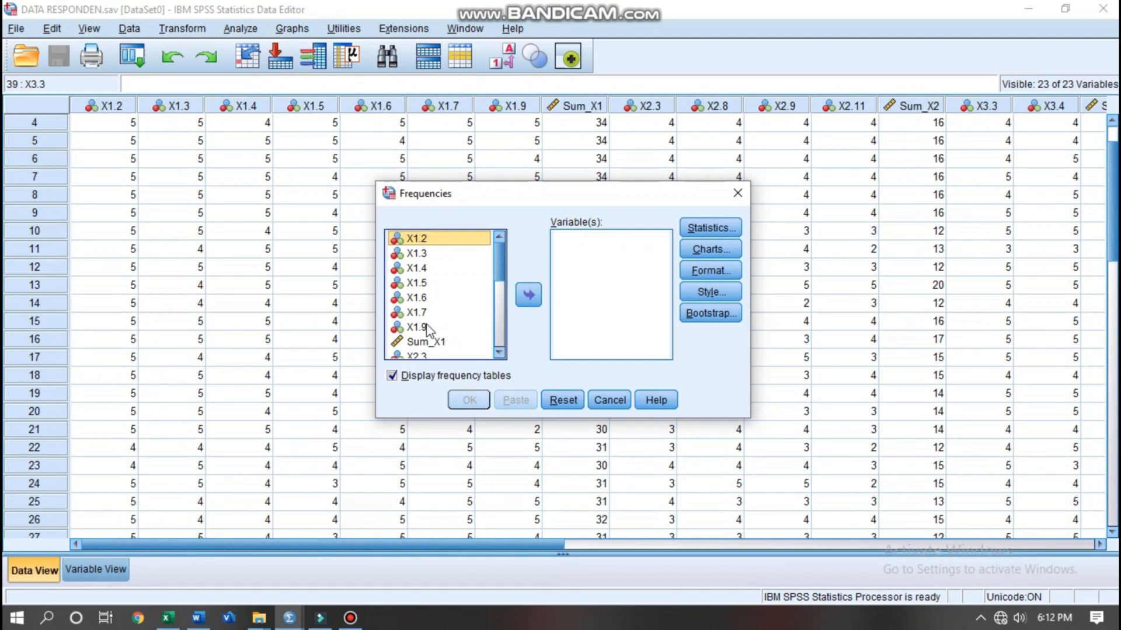
shift+click(452, 327)
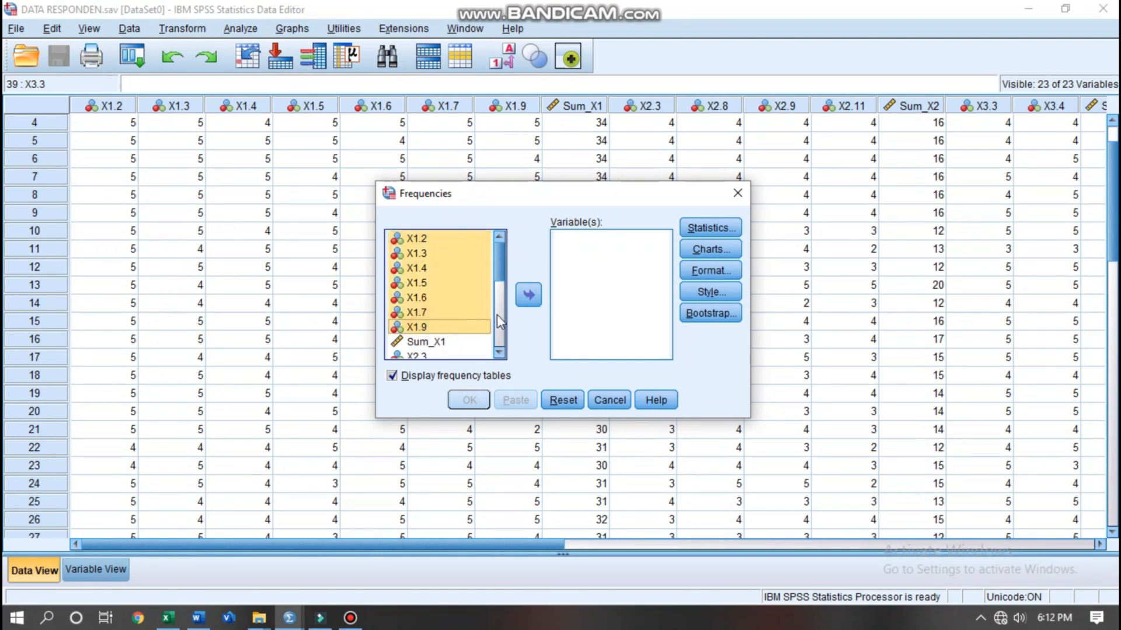
click(530, 294)
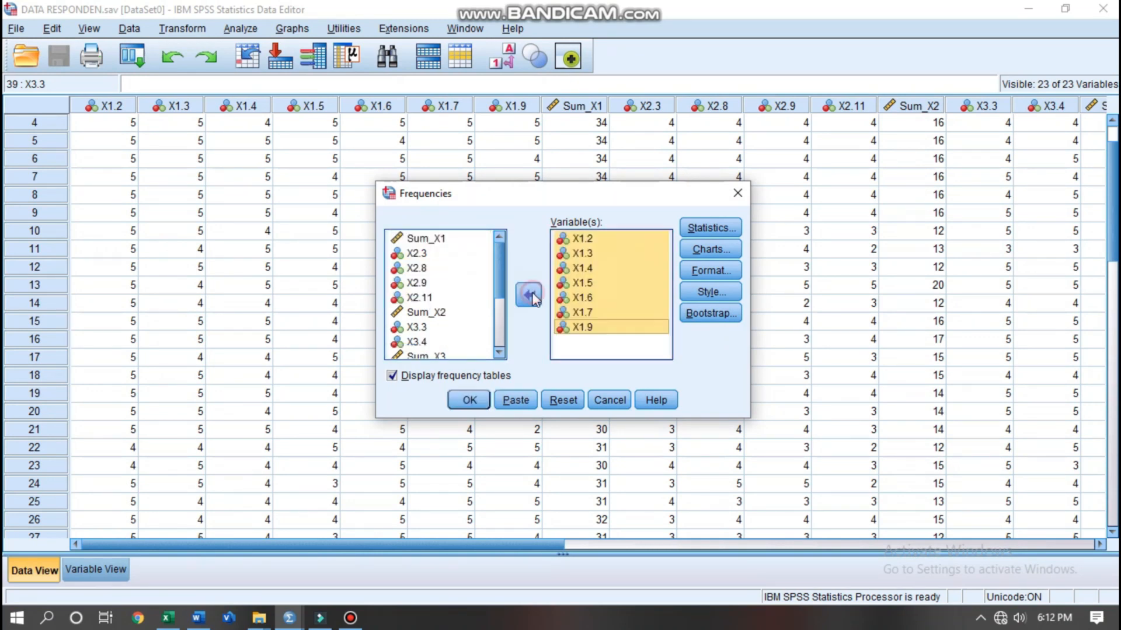
Add the item variables X2.3 through X2.11 and X4.1 and X4.2 to the variables to analyze.
click(424, 254)
shift+click(427, 297)
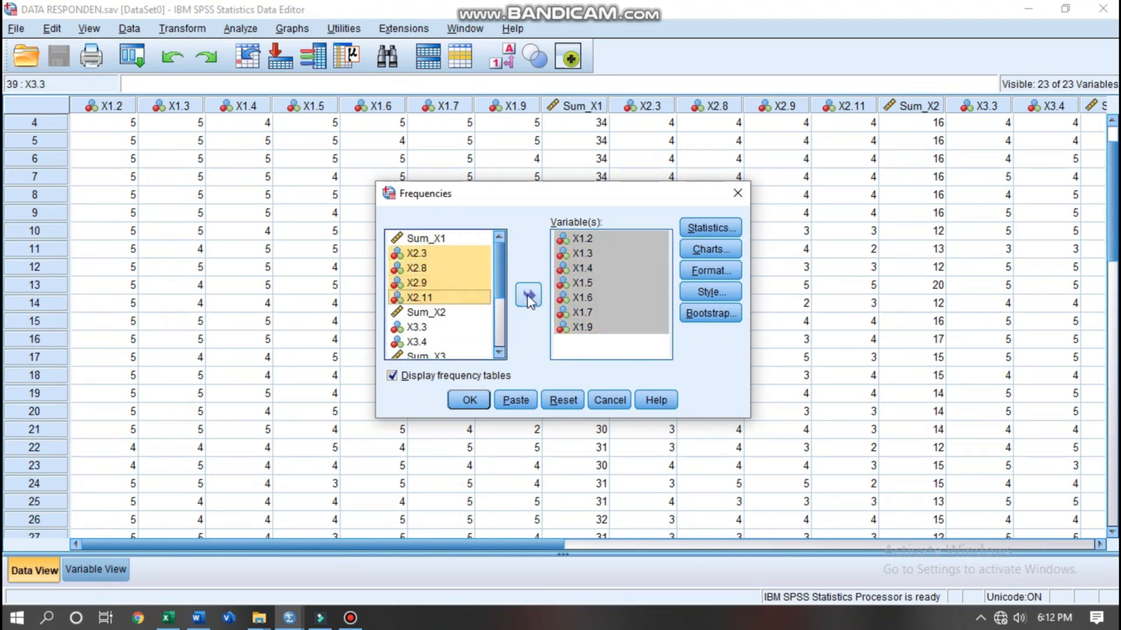
click(528, 295)
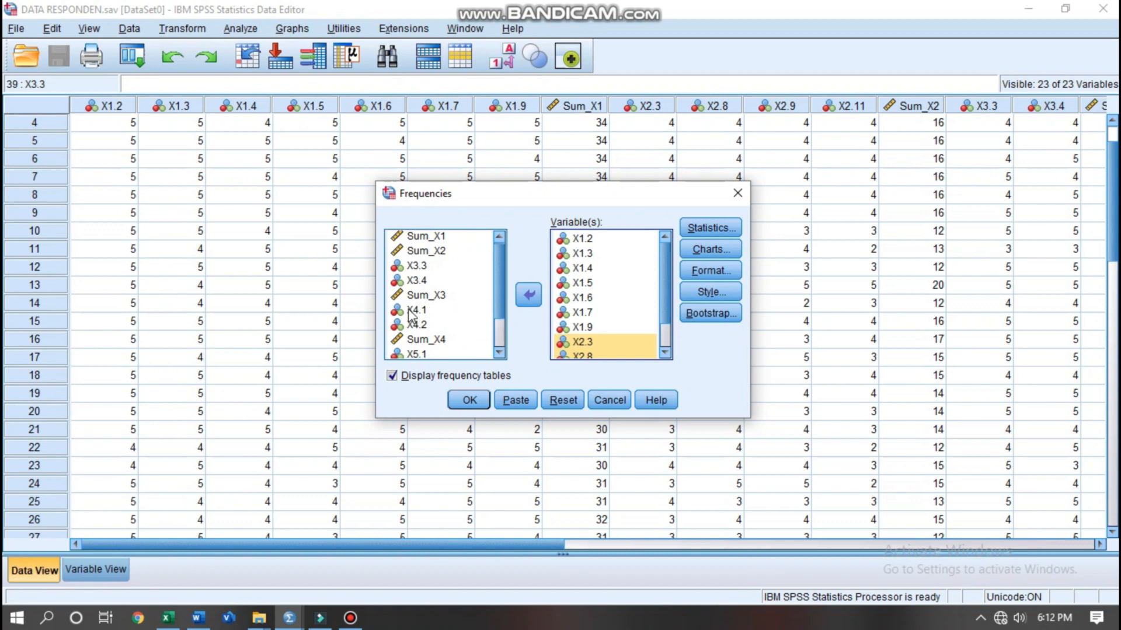
click(411, 311)
shift+click(412, 324)
click(528, 296)
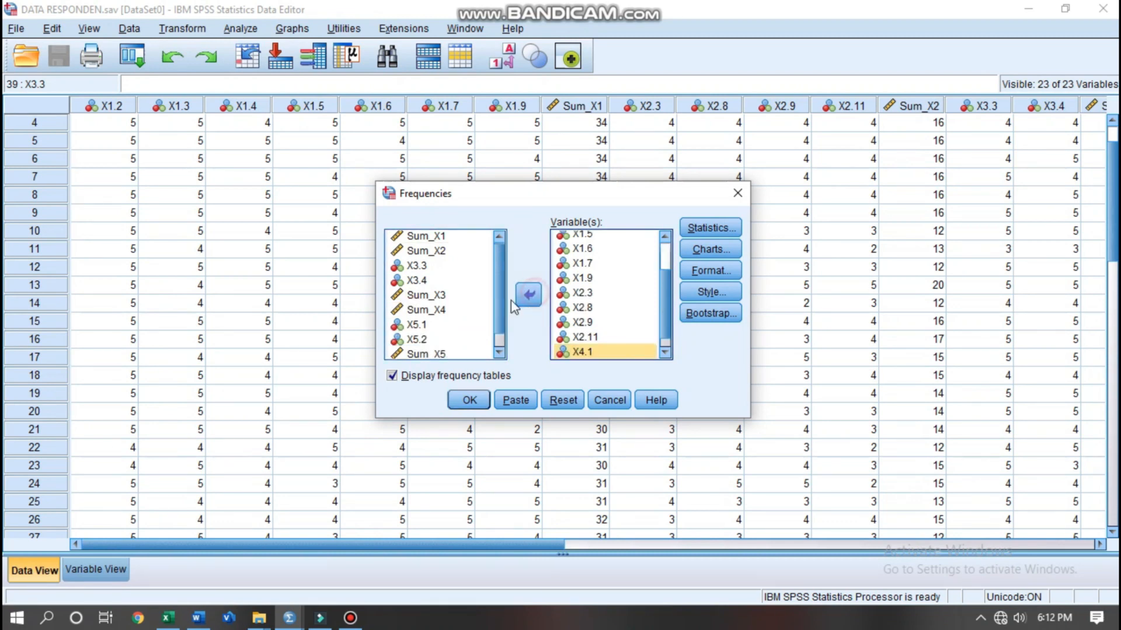
Add the item variables X3.3, X3.4, X5.1 and X5.2 to the variables to analyze, without the sum variables.
scroll(449, 309, down, 1)
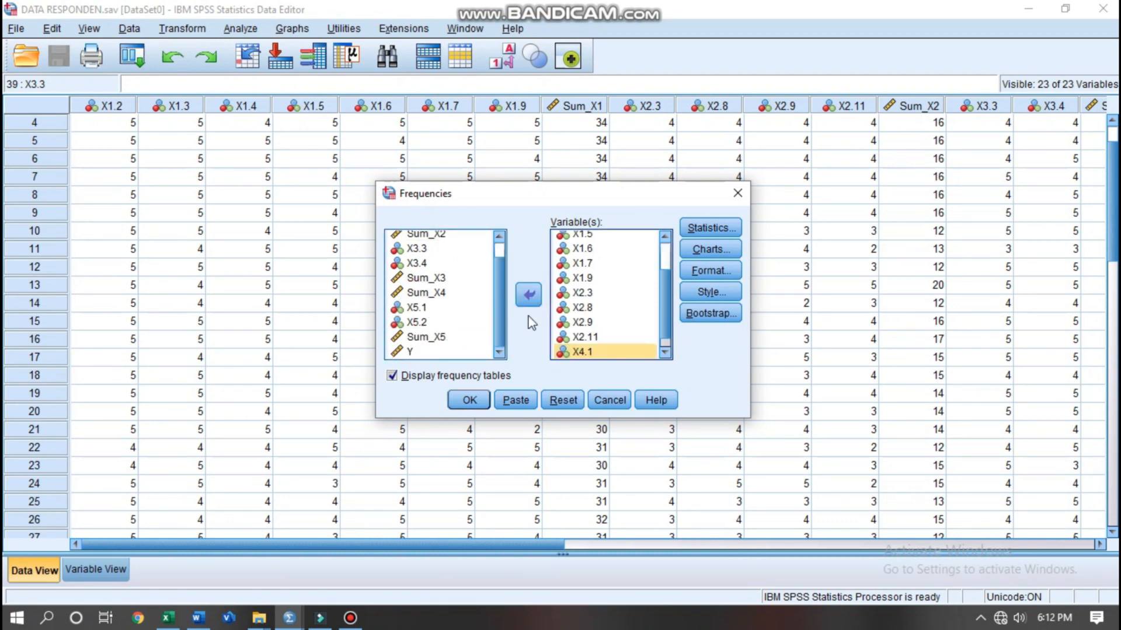
scroll(461, 302, up, 1)
drag(436, 297, 429, 258)
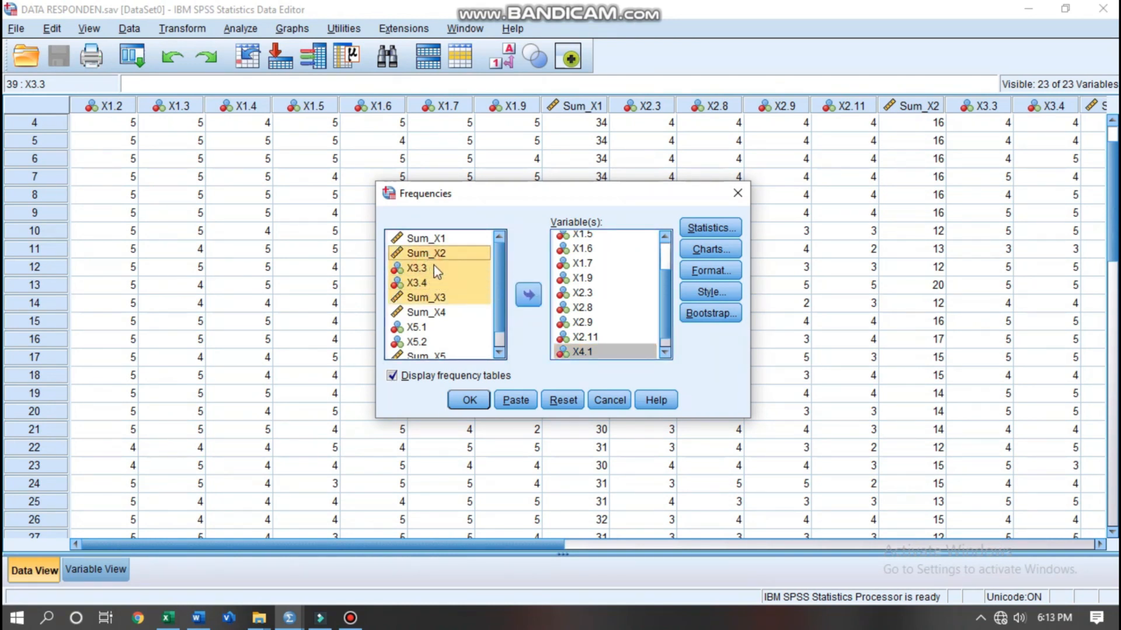
click(432, 268)
shift+click(431, 283)
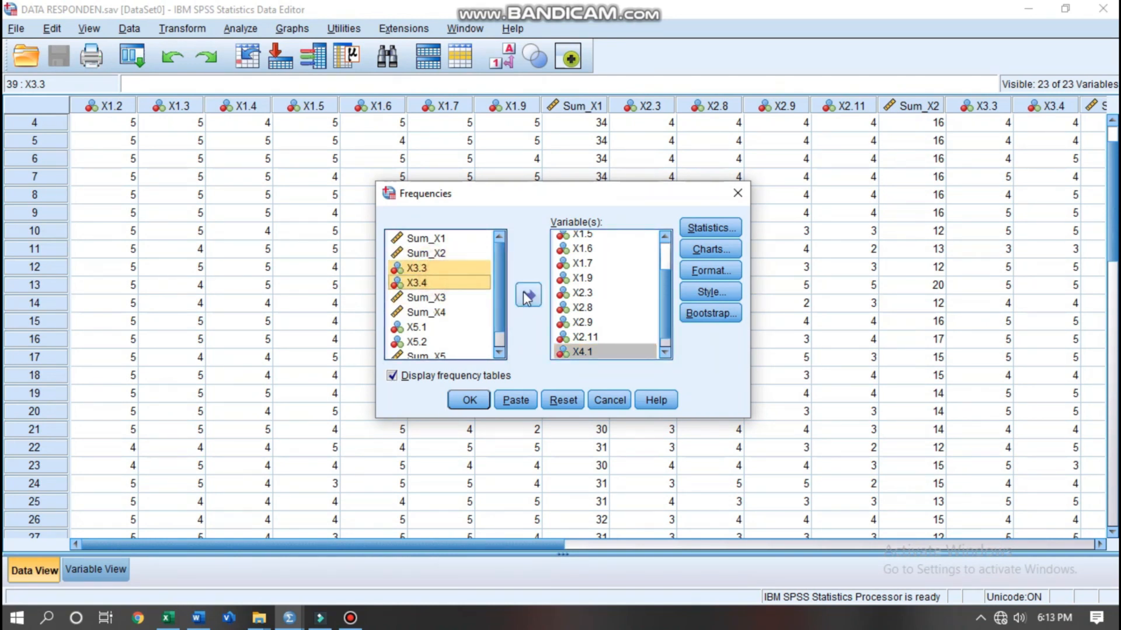
click(528, 295)
click(423, 297)
shift+click(426, 314)
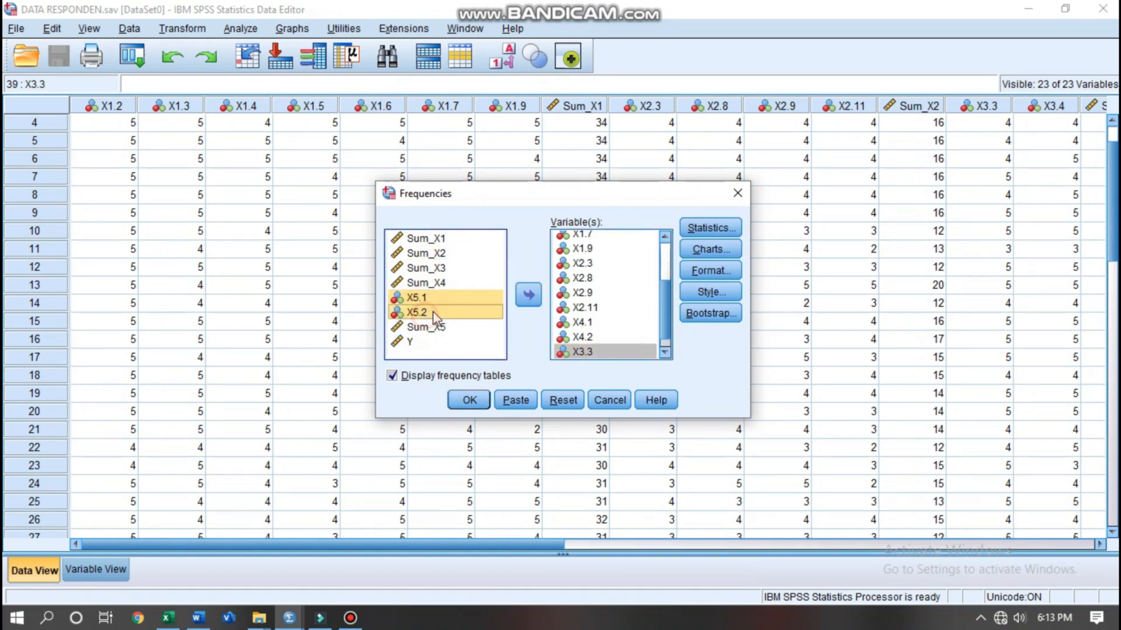
click(531, 297)
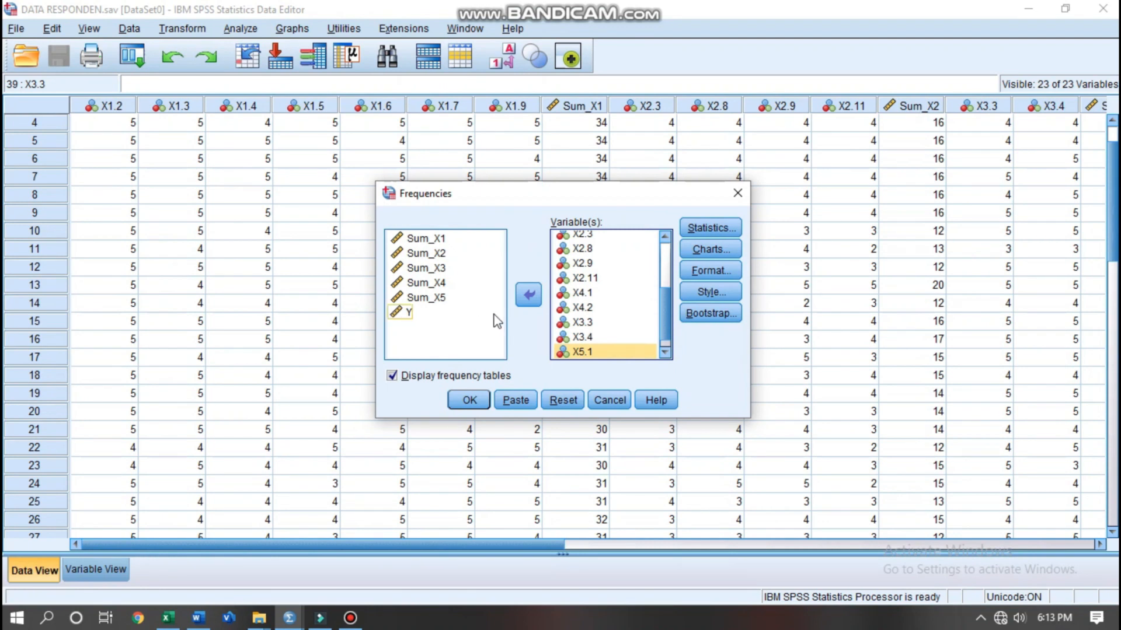
Add the variable Y to the Frequencies variables to analyze.
click(410, 314)
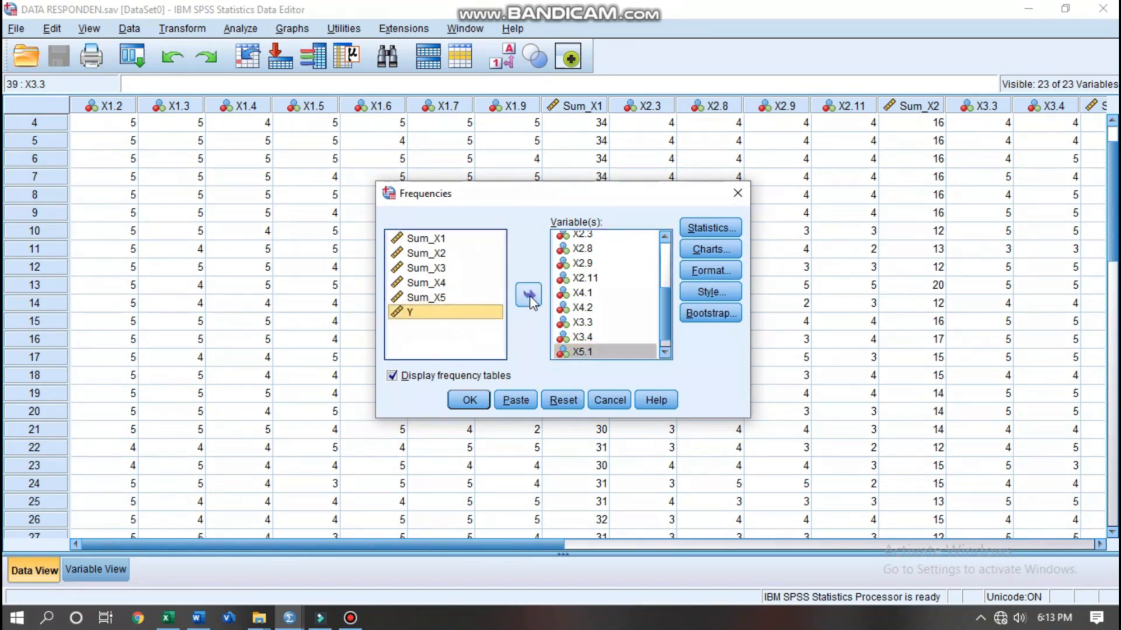
click(530, 297)
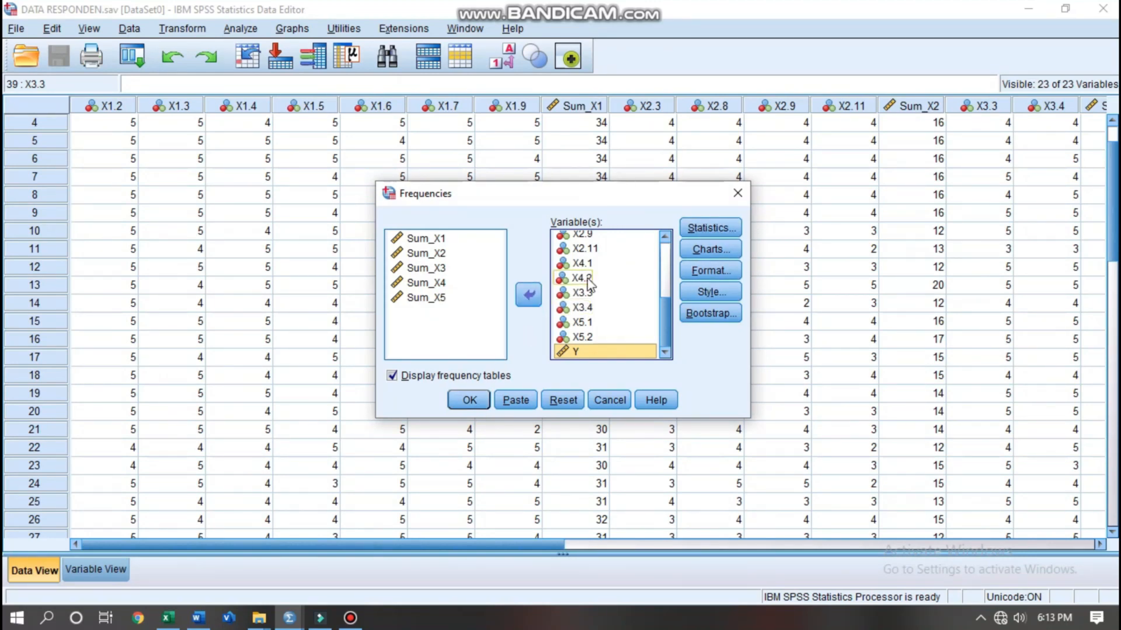
click(350, 617)
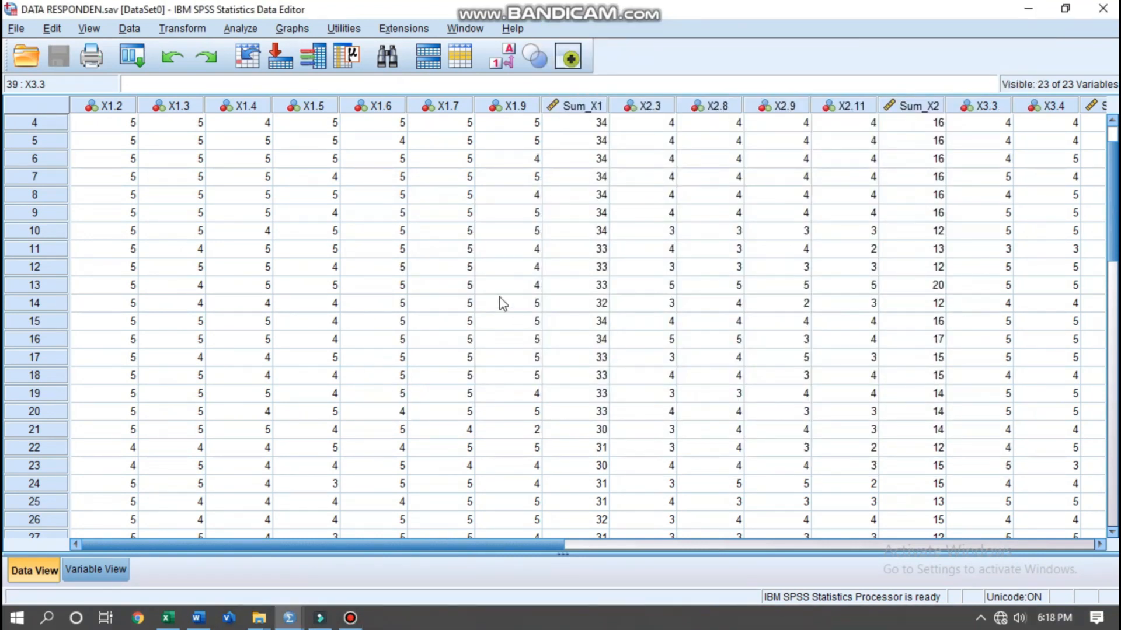
Start the Frequencies procedure of the descriptive statistics again and look through the available variables.
click(245, 29)
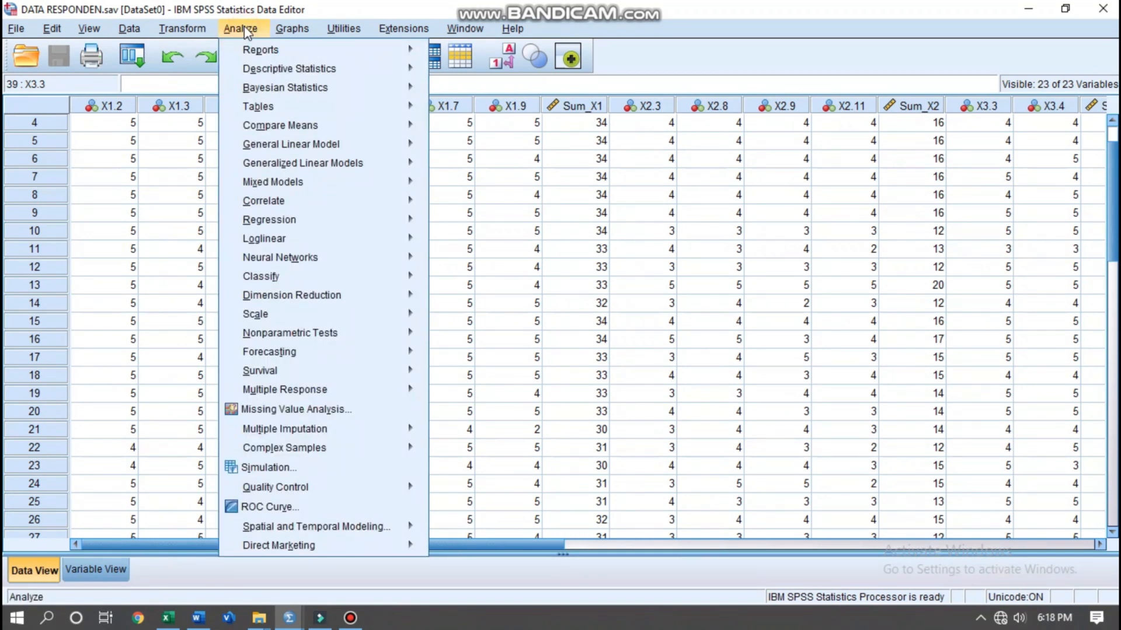
mouse_move(277, 66)
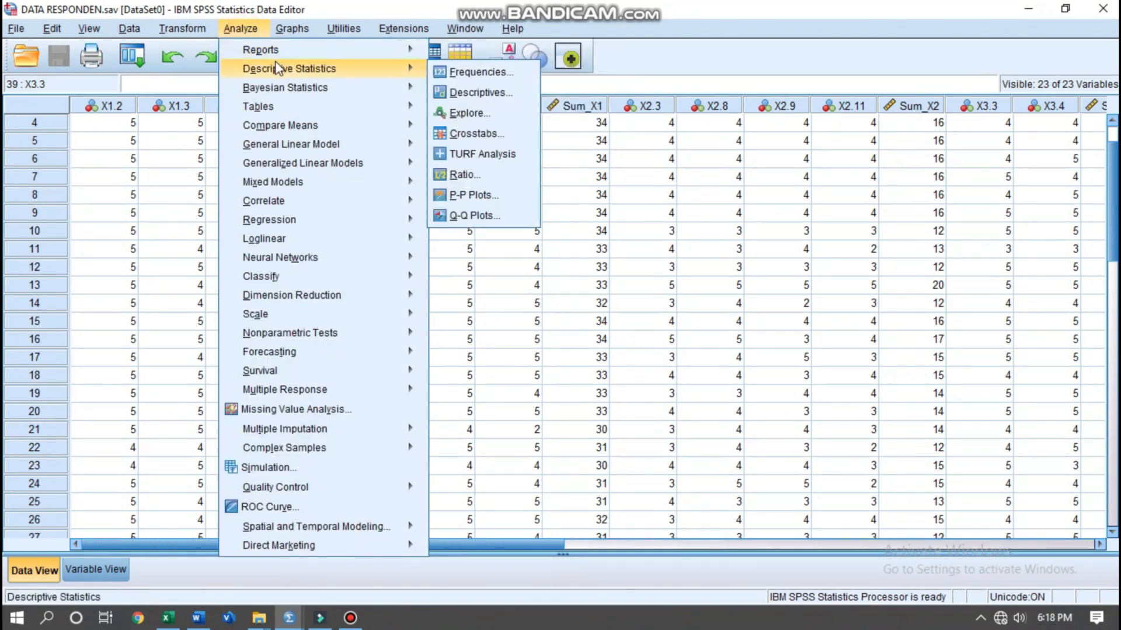
click(499, 74)
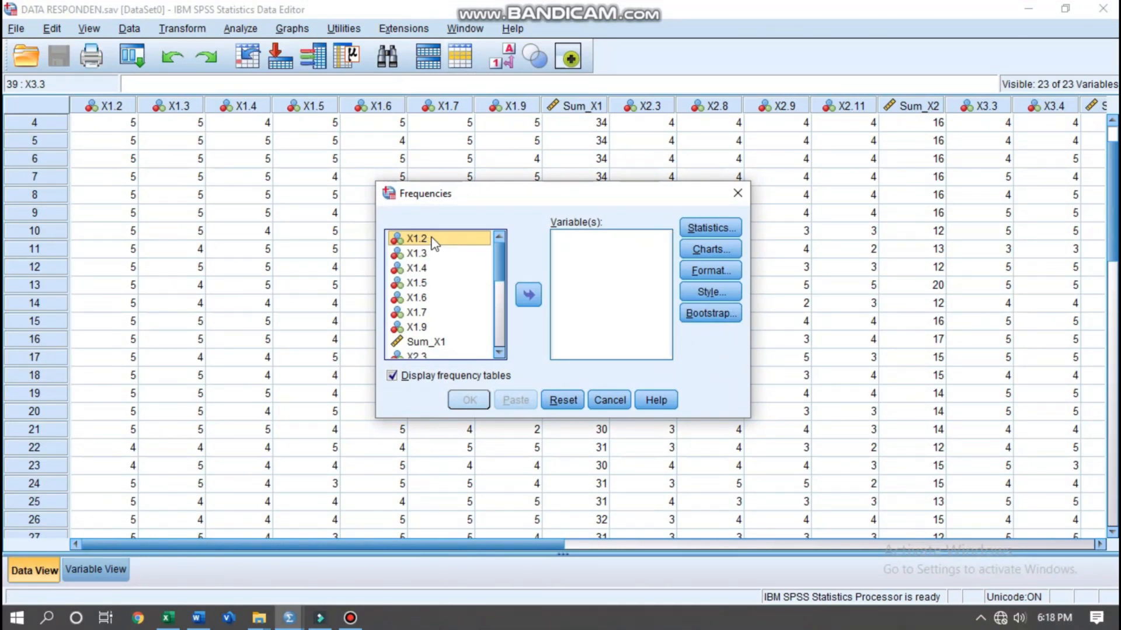
scroll(449, 327, down, 4)
scroll(435, 327, down, 1)
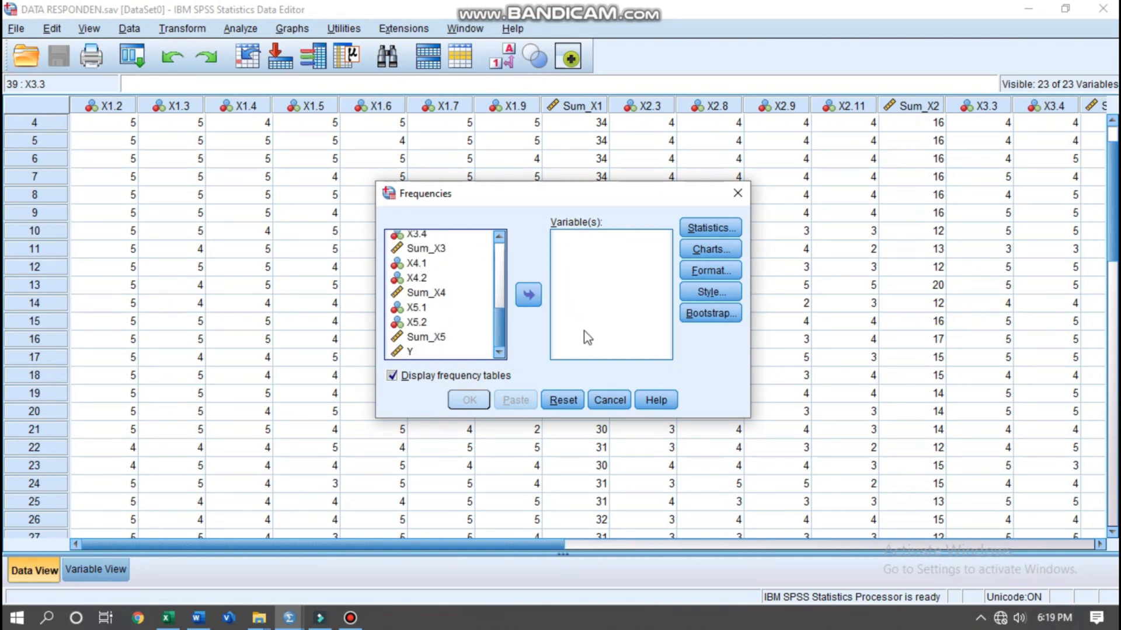
drag(506, 328, 510, 251)
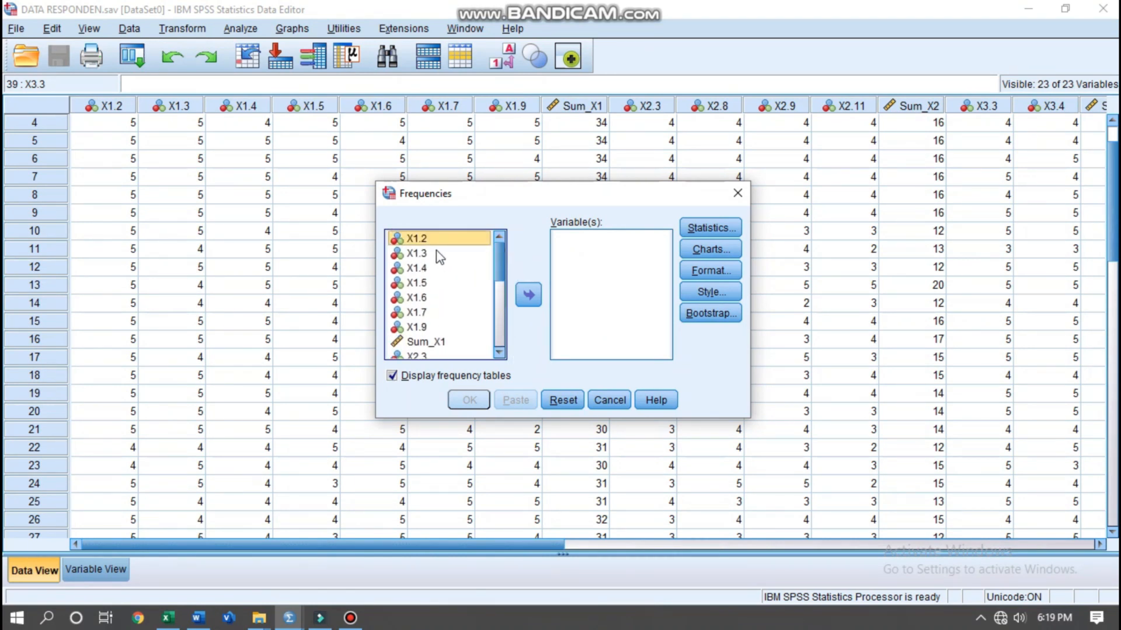
Select the item variables X1.2 through X1.9 and X2.3 through X2.11 together, skipping Sum_X1.
shift+click(429, 328)
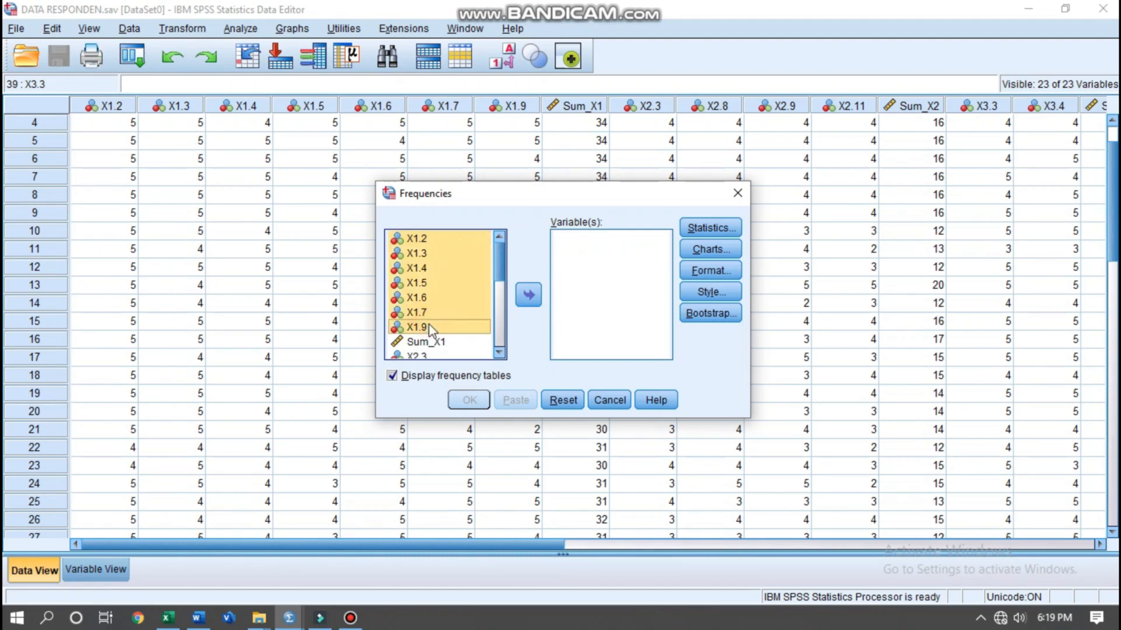
scroll(469, 259, down, 1)
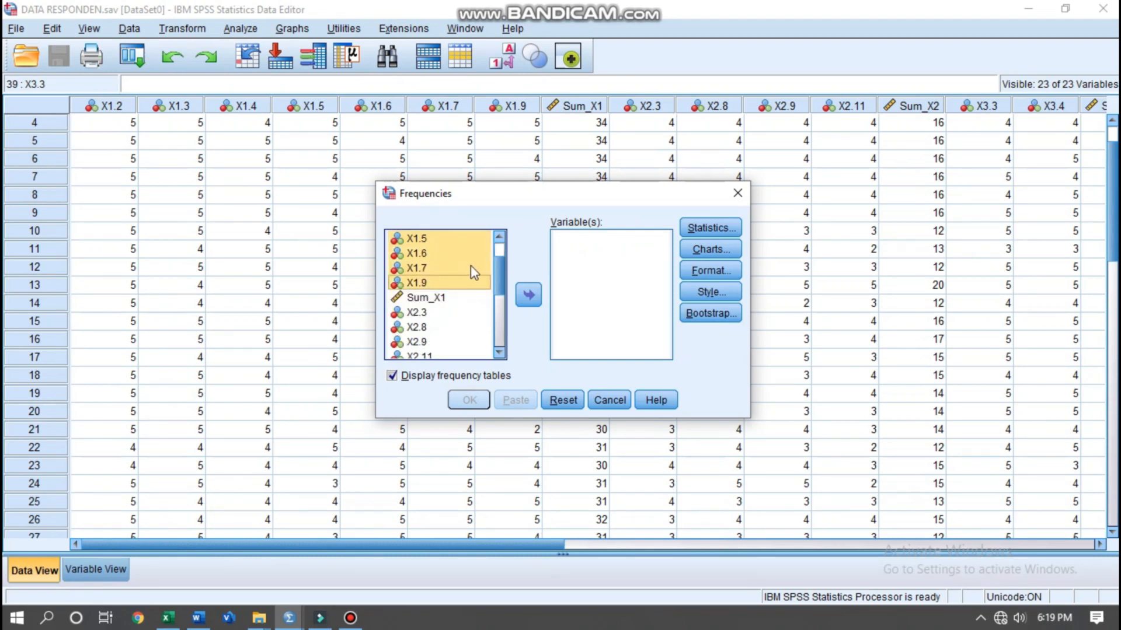
ctrl+click(431, 314)
ctrl+click(422, 330)
ctrl+click(417, 342)
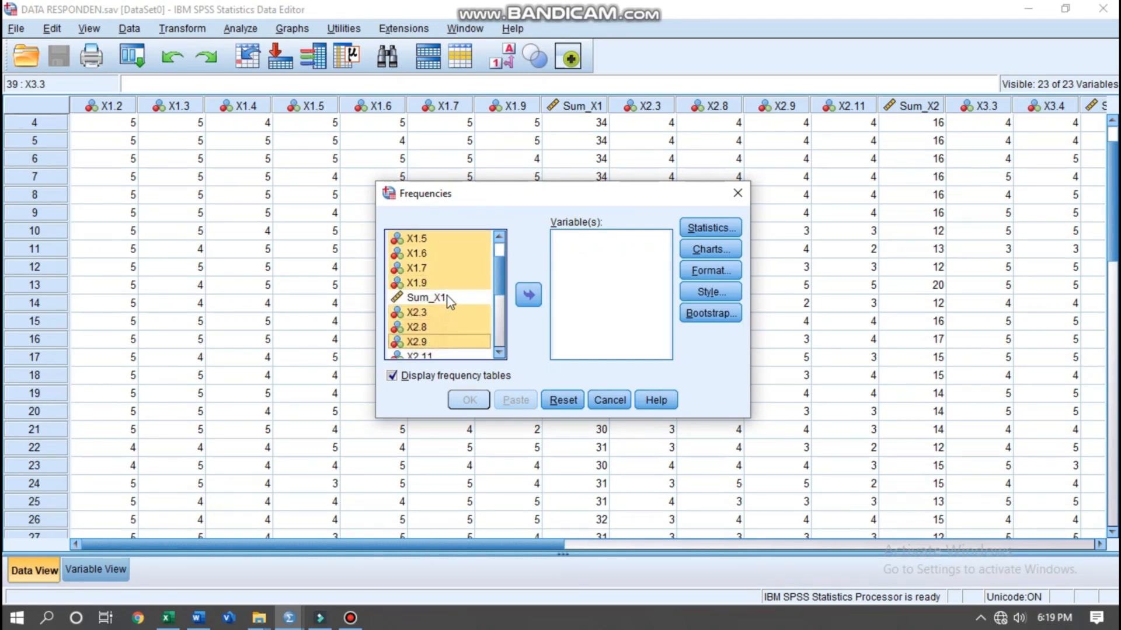
scroll(449, 301, down, 1)
ctrl+click(426, 313)
Extend the selection with X3.3, X3.4, X4.1, X4.2, X5.1, X5.2 and Y, and add all selected variables to the analysis.
scroll(451, 320, down, 2)
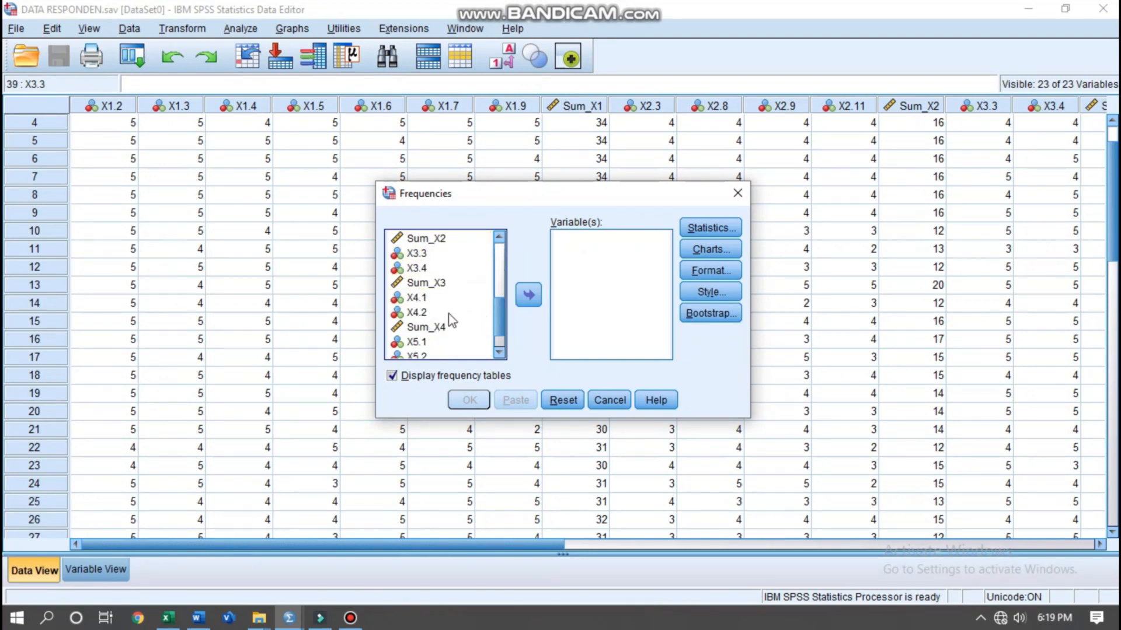
ctrl+click(418, 253)
ctrl+click(420, 268)
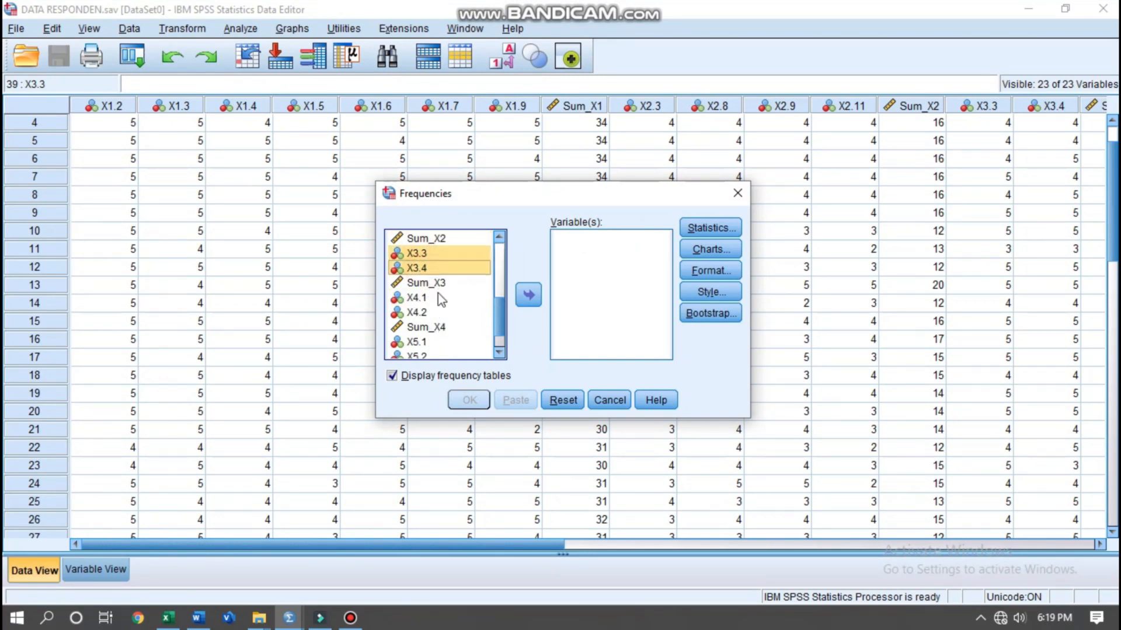
ctrl+click(425, 298)
ctrl+click(429, 313)
scroll(445, 293, down, 1)
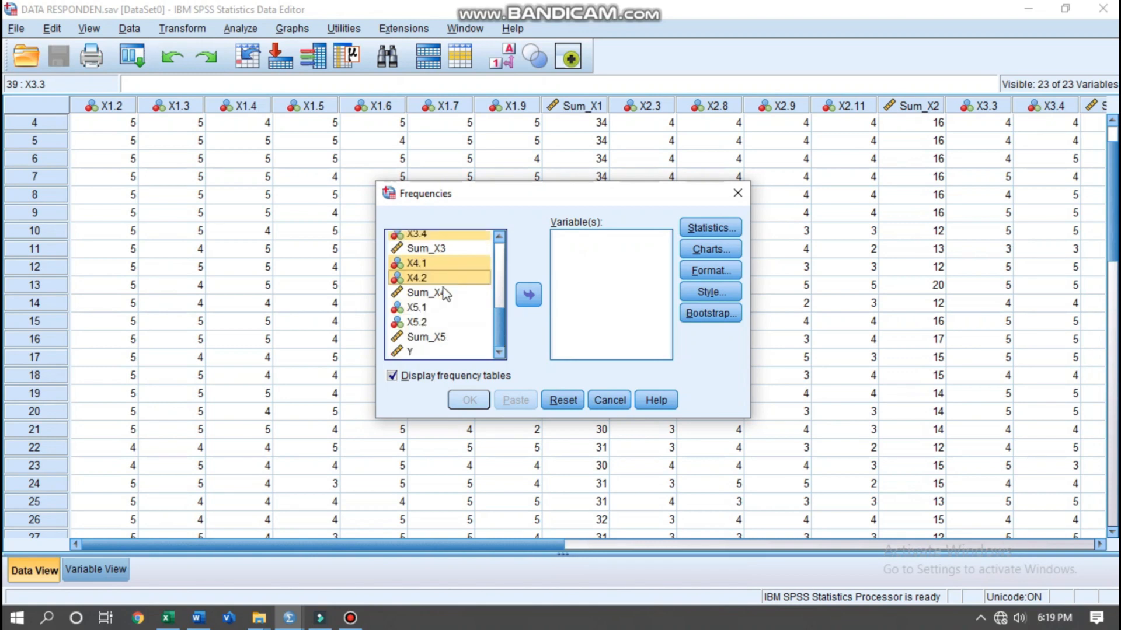
ctrl+click(430, 307)
ctrl+click(432, 323)
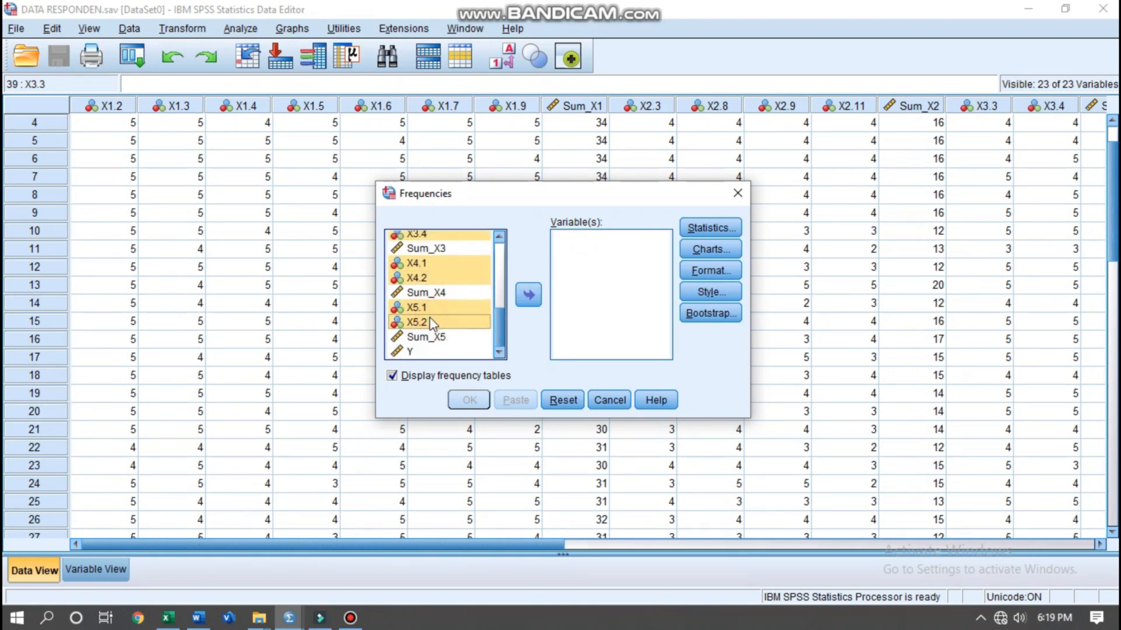
ctrl+click(439, 351)
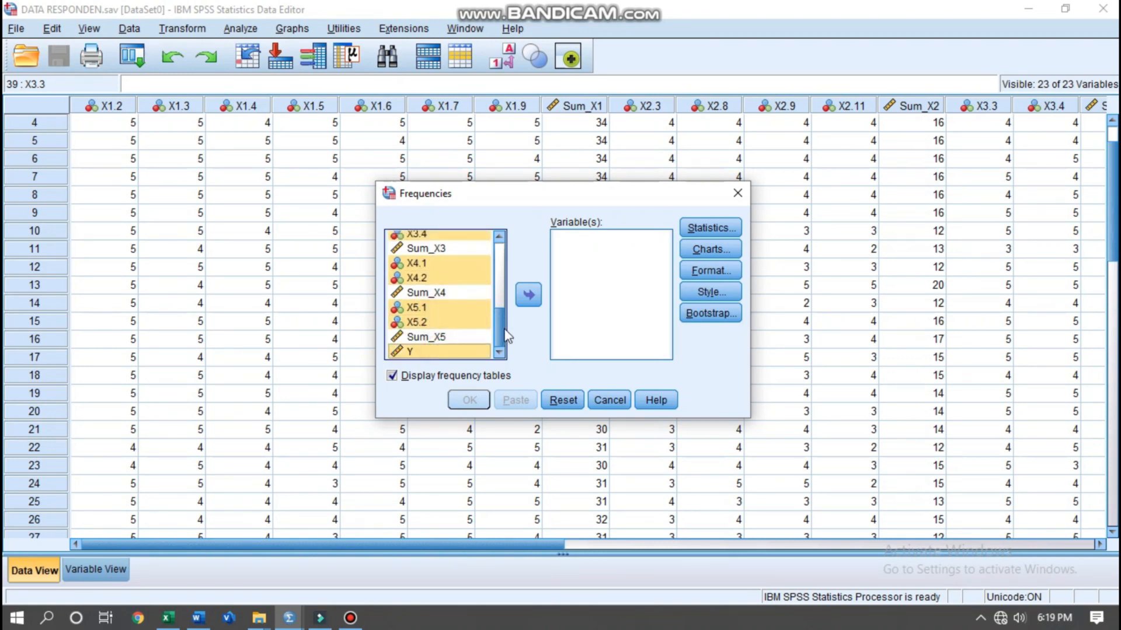
click(535, 296)
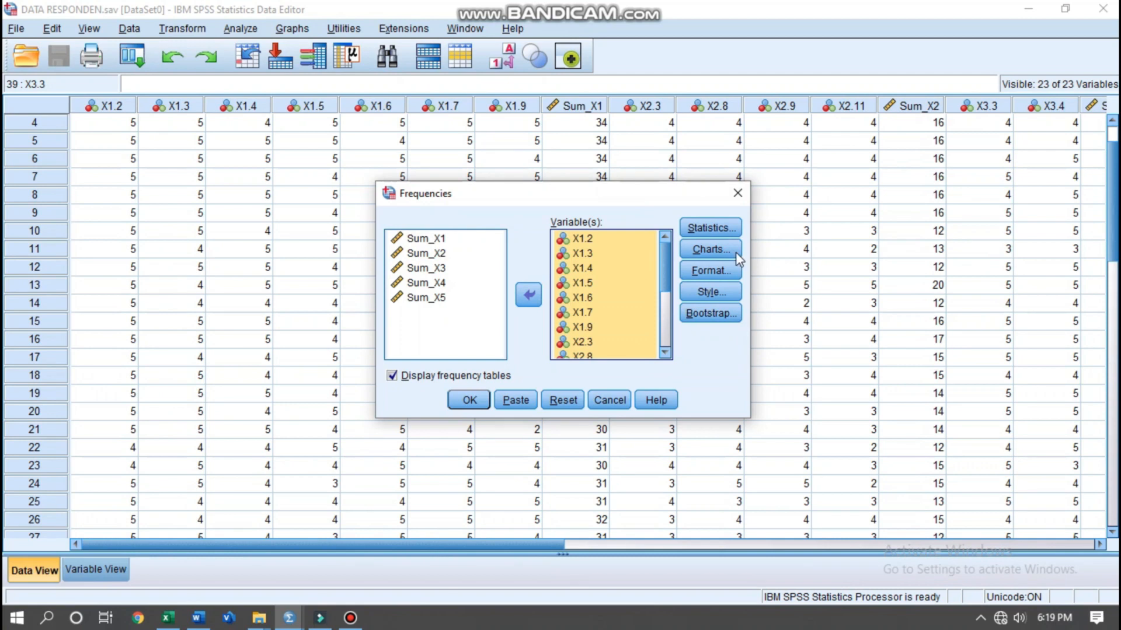
Request histograms with a normal curve and run the Frequencies analysis.
click(701, 249)
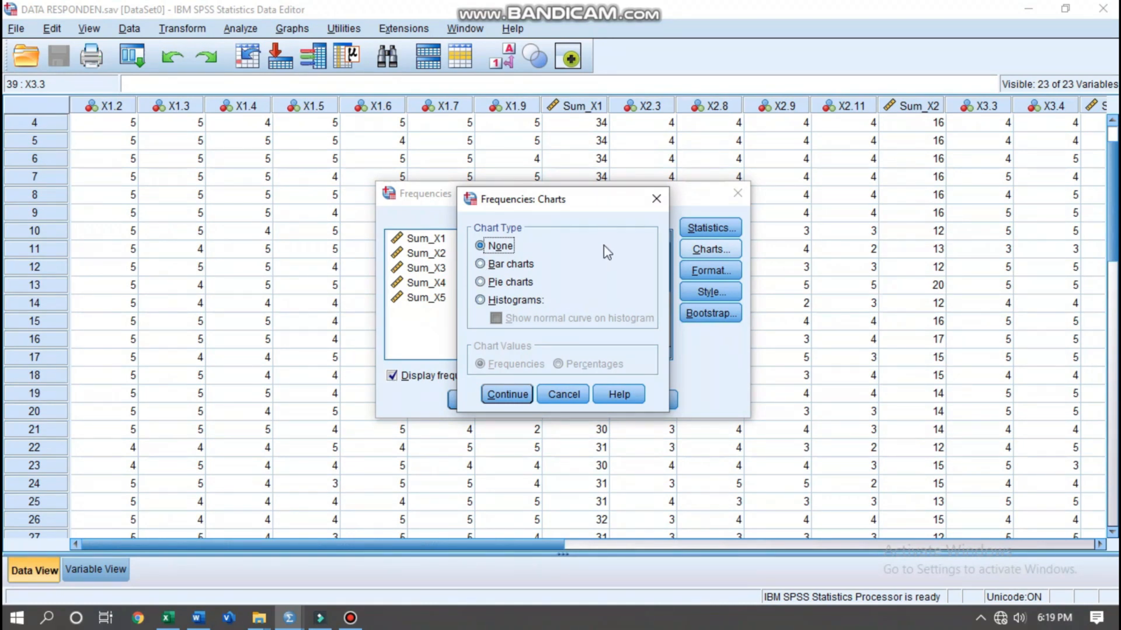
click(480, 301)
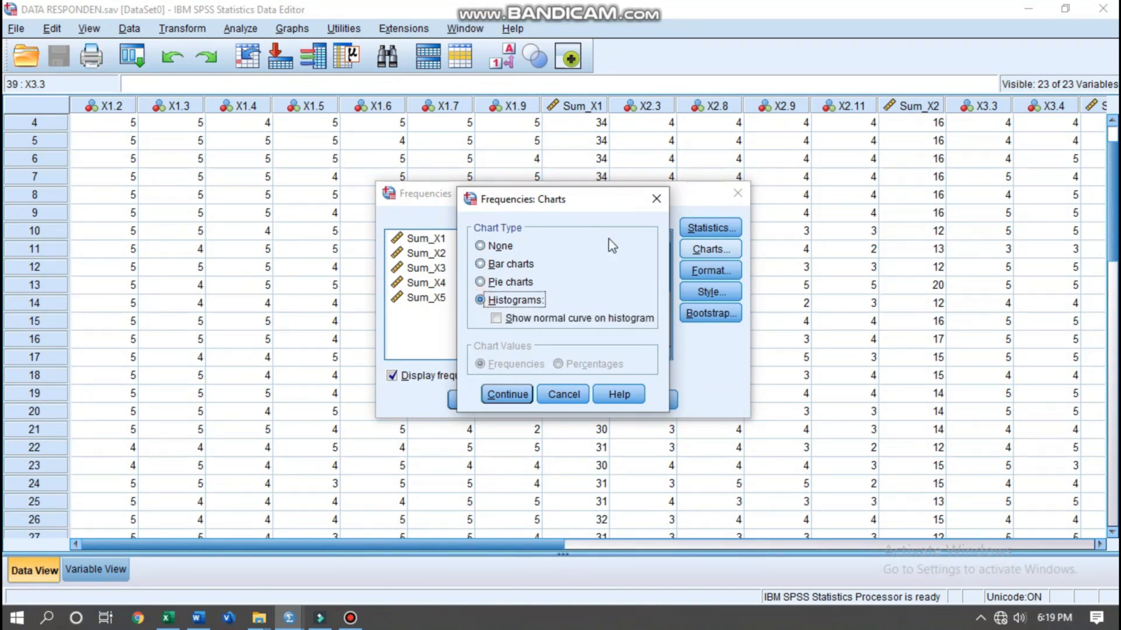
click(495, 319)
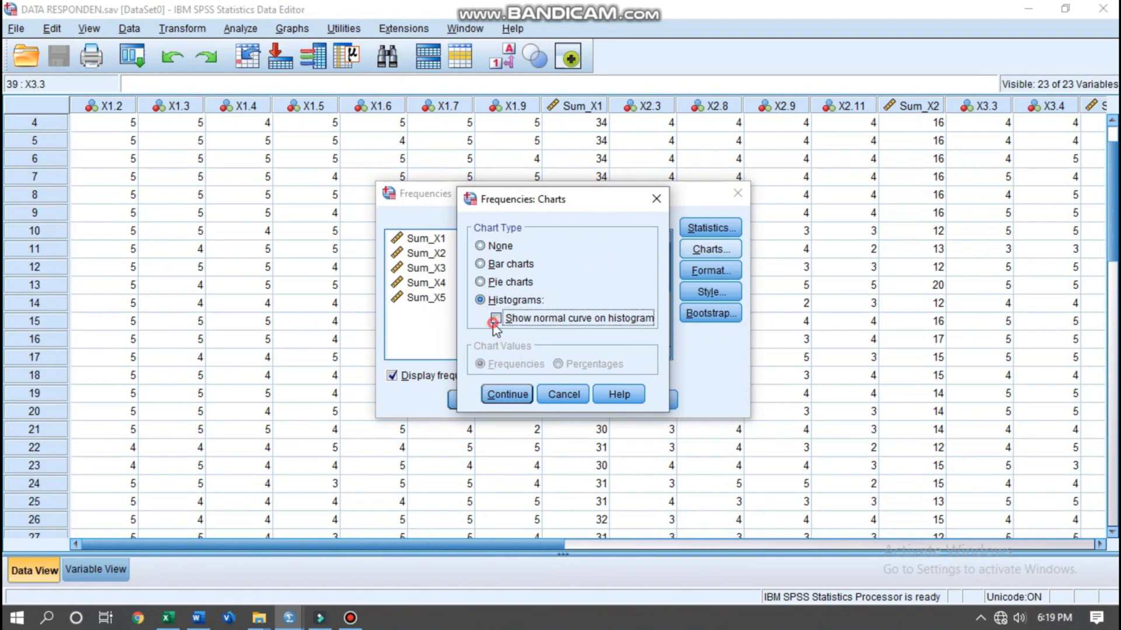
click(508, 395)
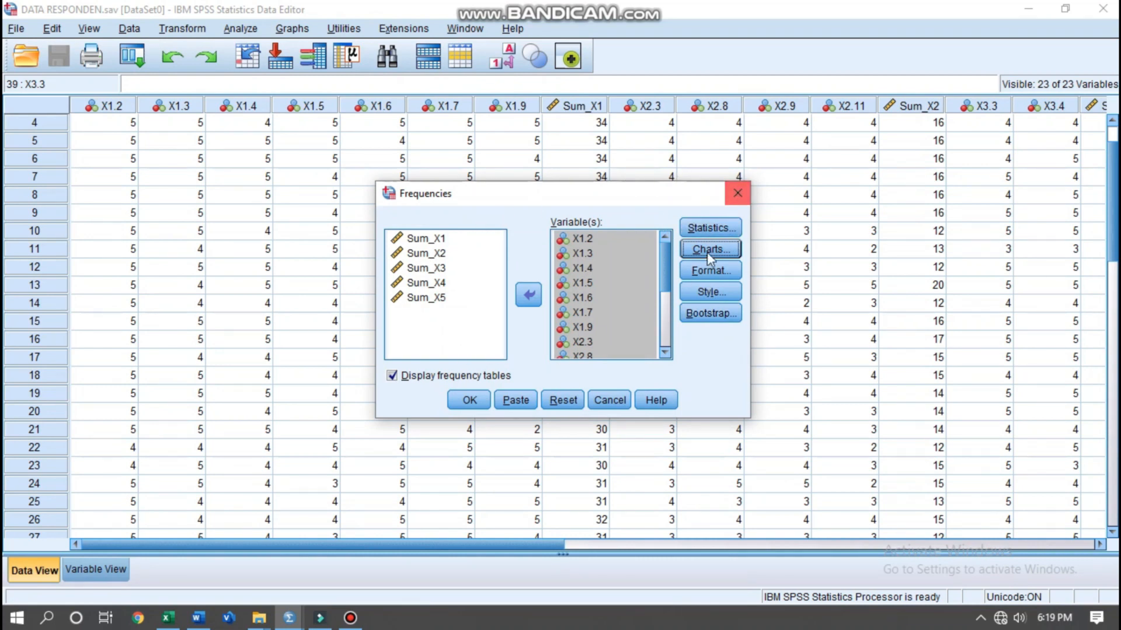
click(474, 402)
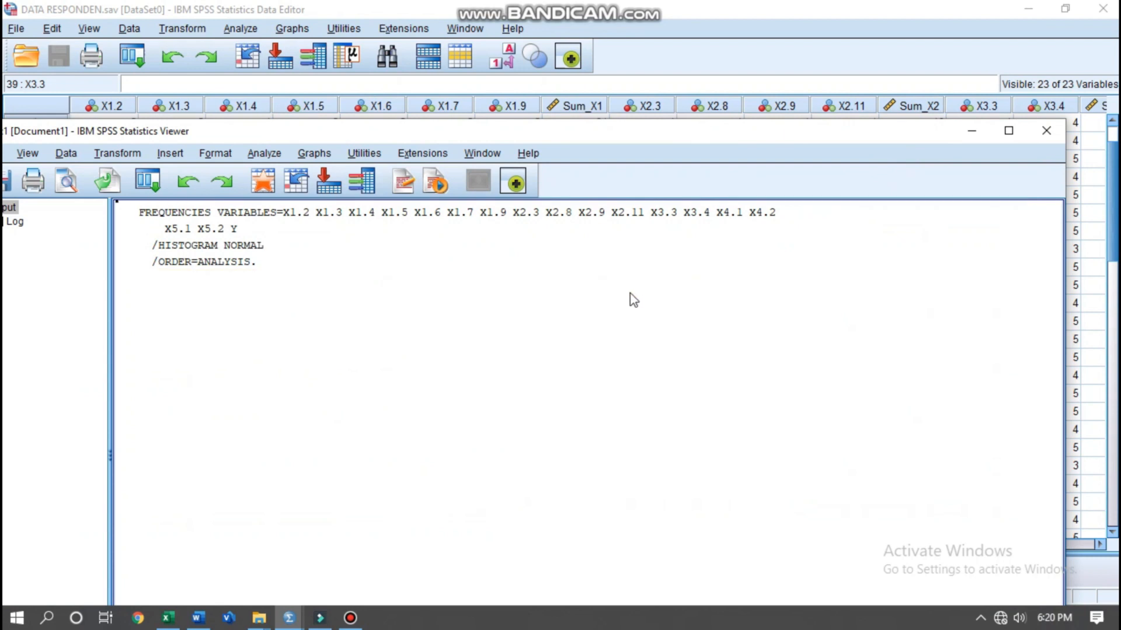
Enlarge the output window and examine the Statistics table and the frequency tables of the items from X1.2 through Y.
click(1006, 129)
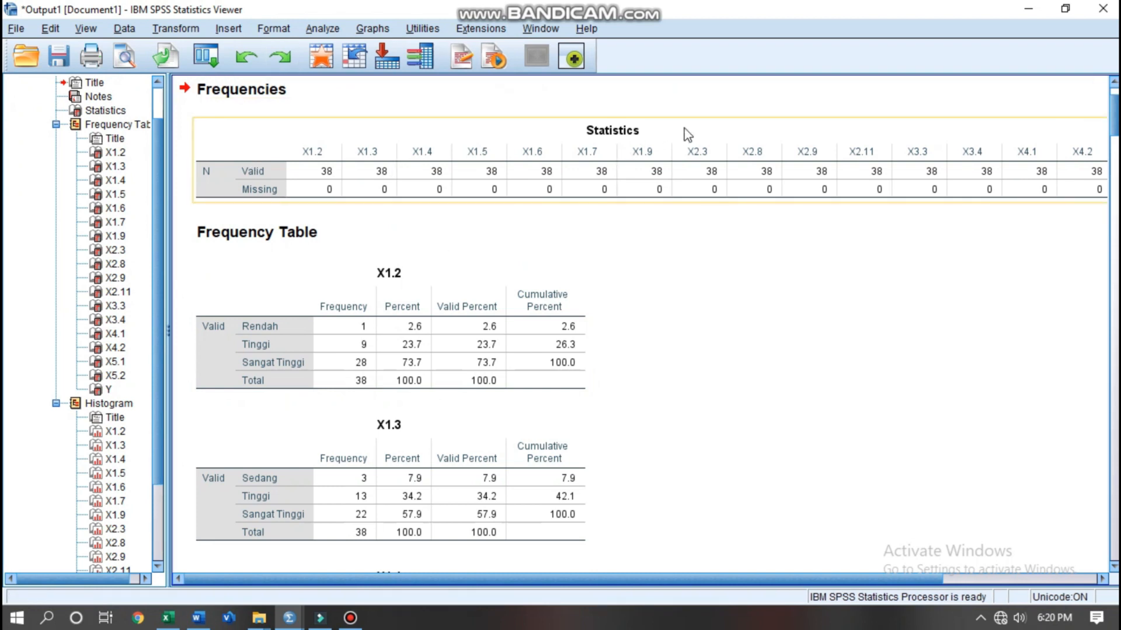
scroll(520, 280, down, 5)
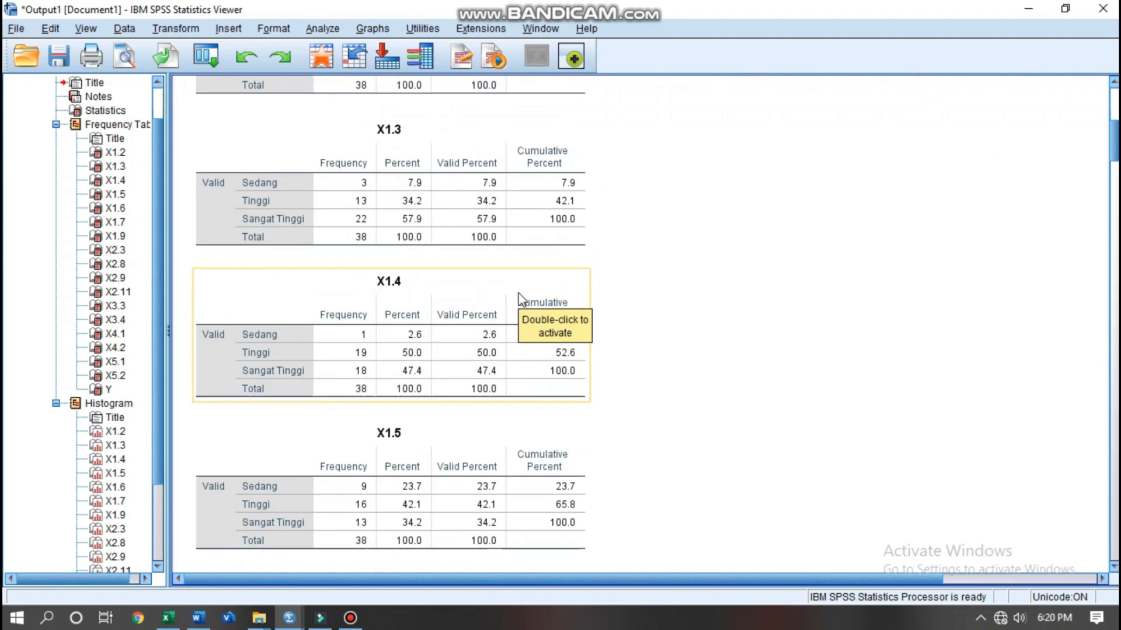
scroll(578, 282, down, 9)
scroll(478, 295, up, 11)
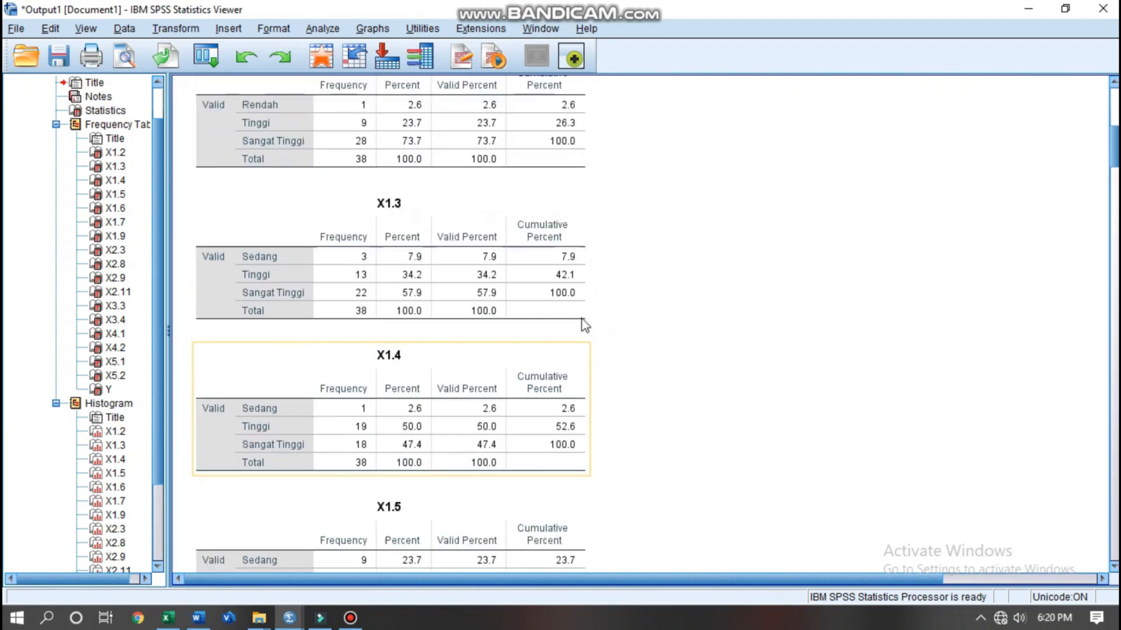
scroll(583, 292, up, 4)
scroll(560, 251, up, 2)
scroll(516, 254, down, 3)
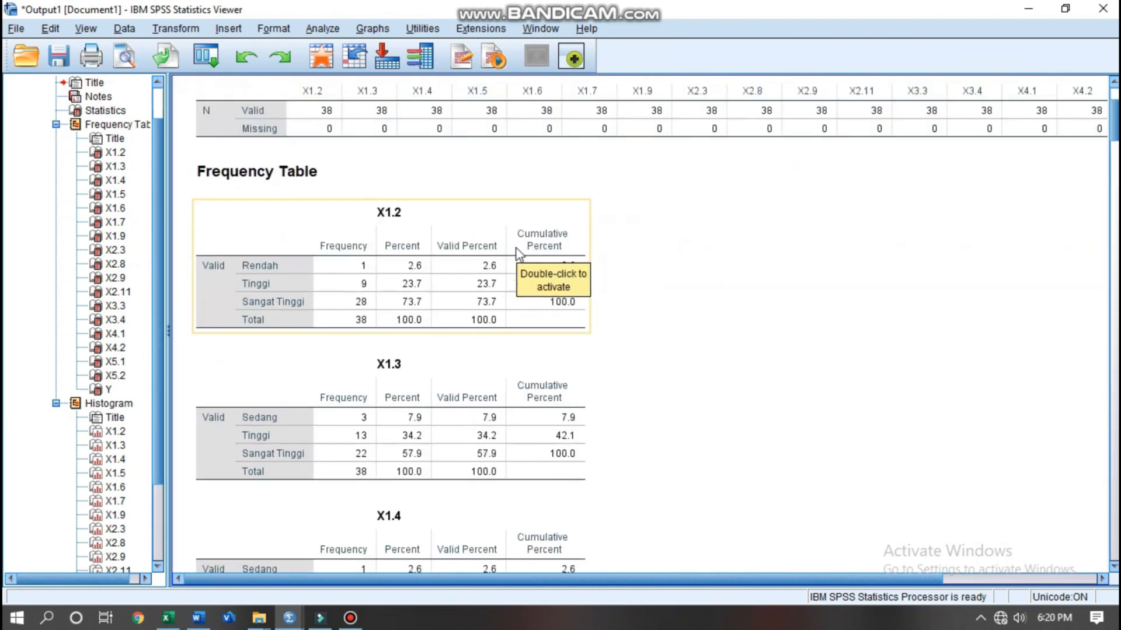
scroll(557, 190, up, 3)
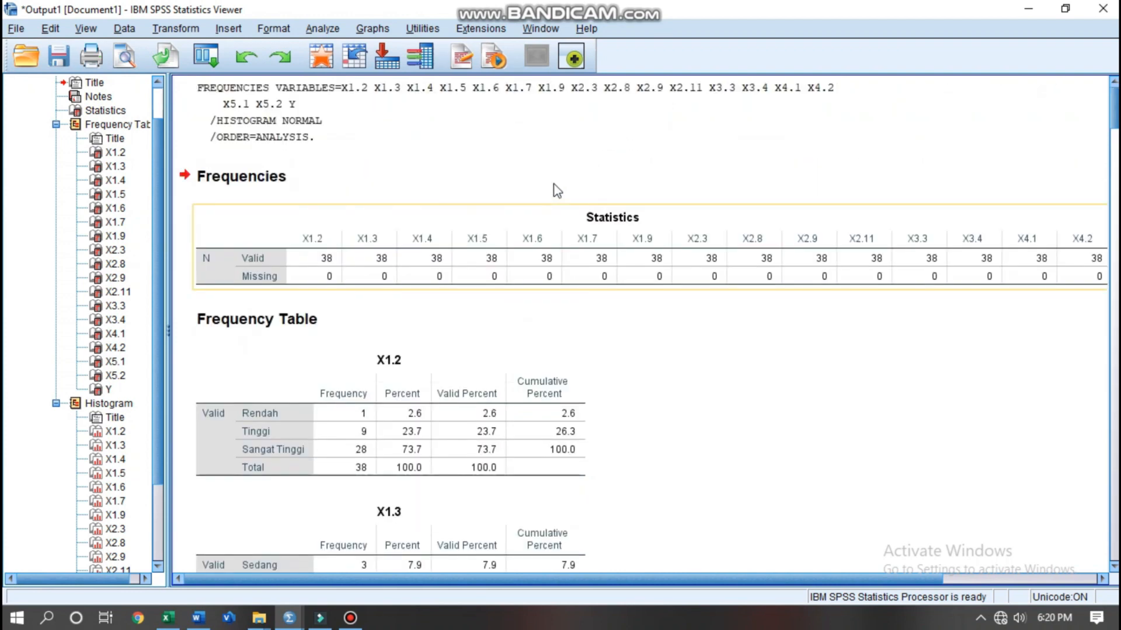
scroll(464, 224, down, 15)
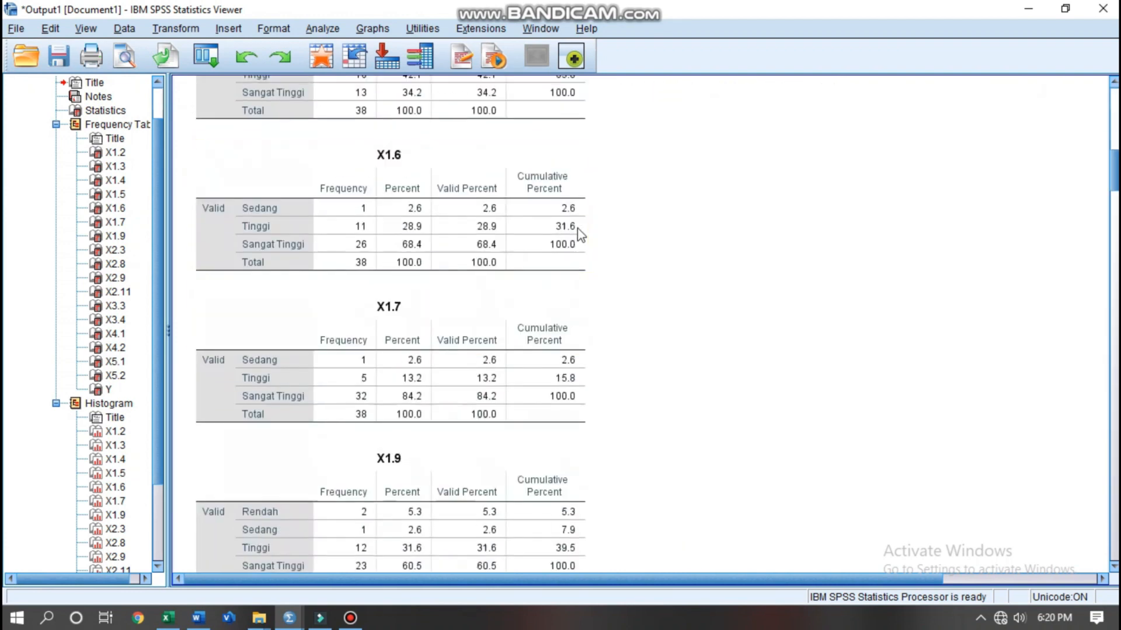
scroll(526, 263, down, 20)
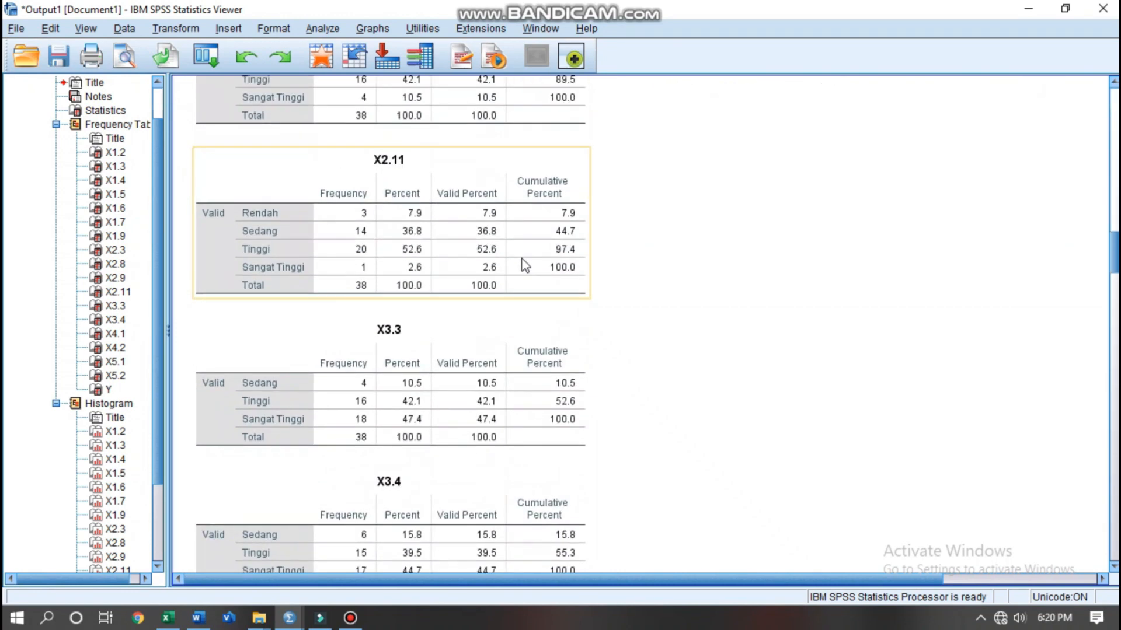
scroll(524, 257, down, 10)
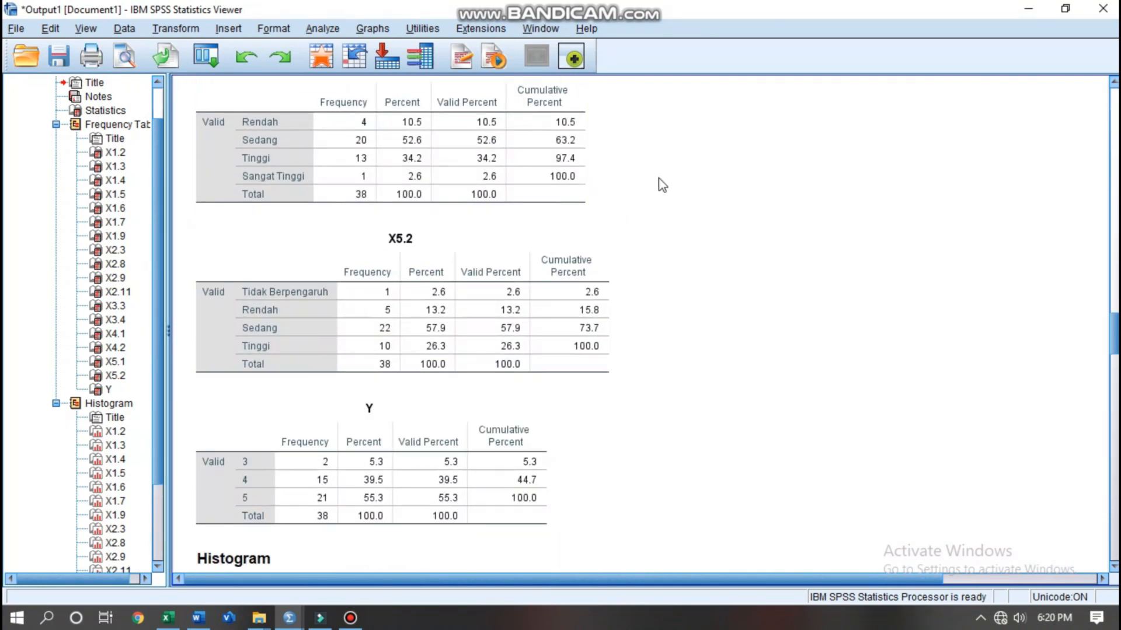
scroll(762, 300, down, 3)
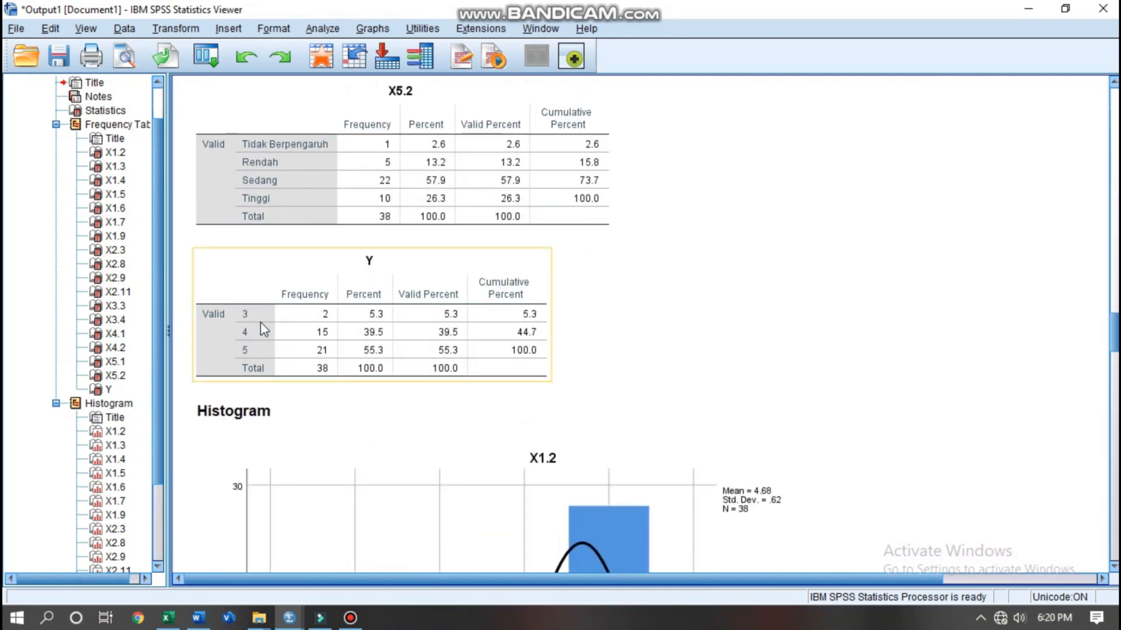
Examine the histograms with normal curves for the items, from X1.2 down to Y and back up.
scroll(914, 322, down, 6)
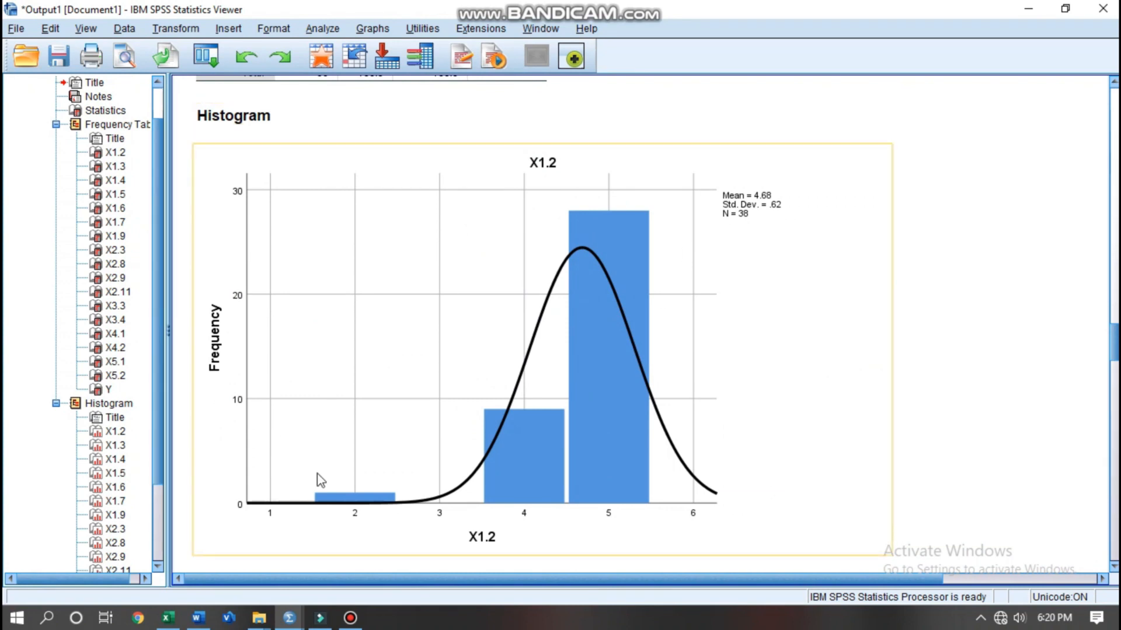
scroll(524, 338, down, 12)
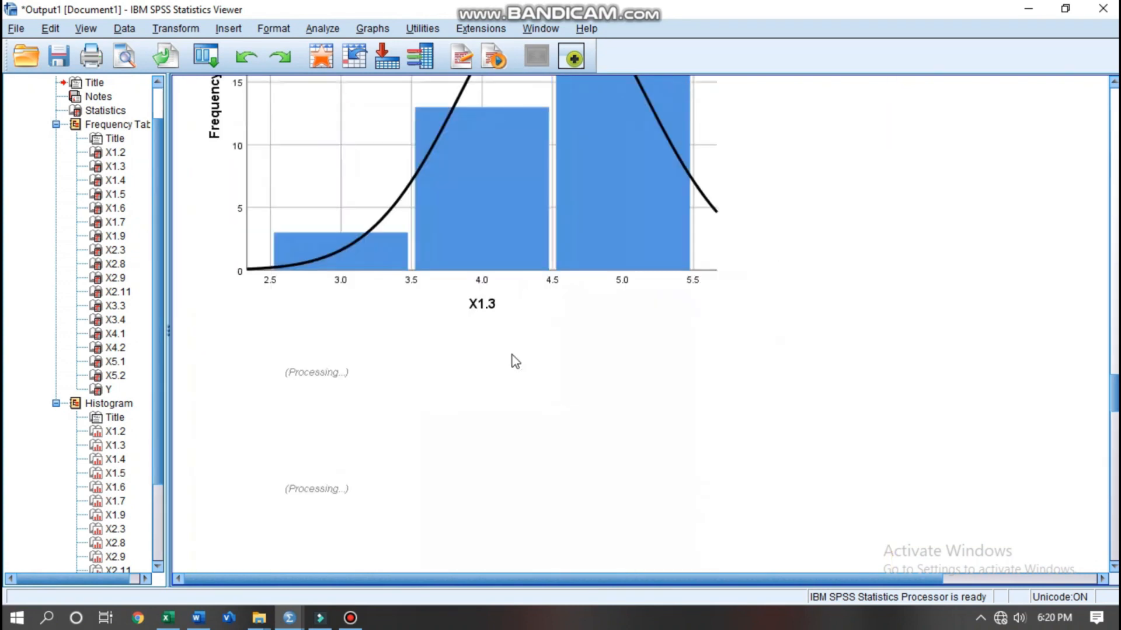
scroll(512, 355, up, 18)
scroll(490, 206, down, 8)
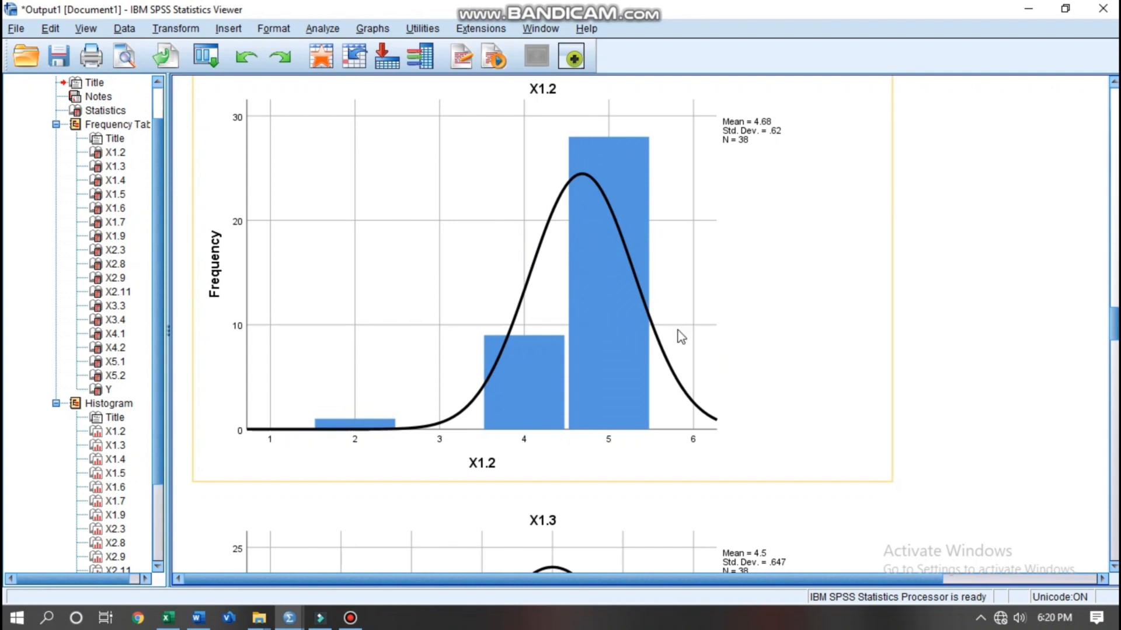
click(1116, 473)
drag(1115, 474, 1115, 563)
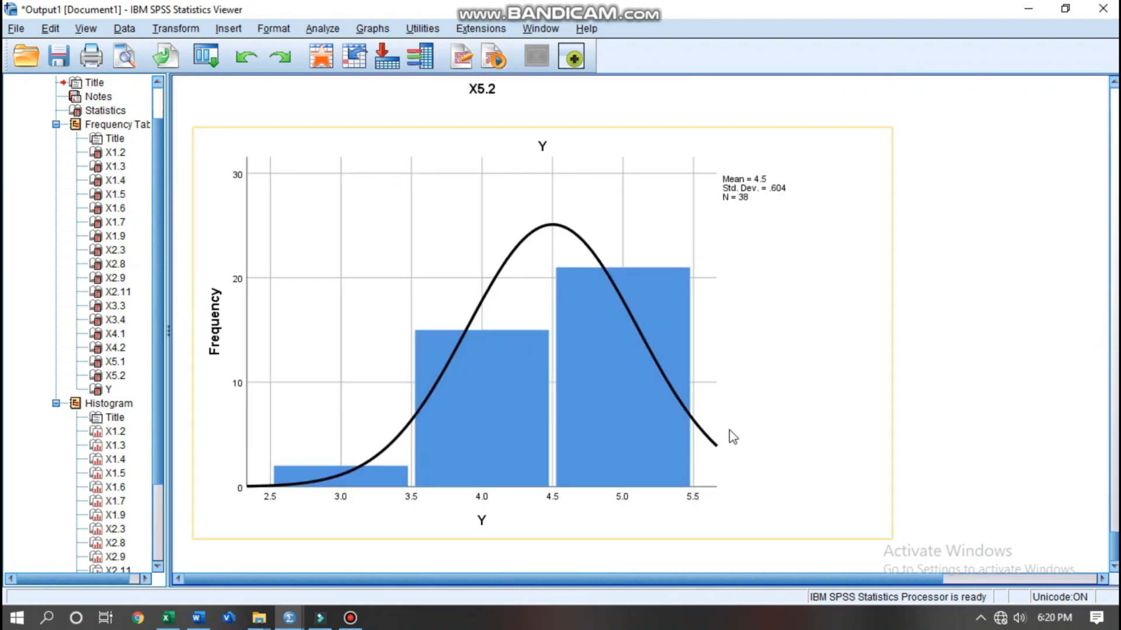
scroll(706, 325, up, 15)
scroll(537, 210, up, 3)
scroll(525, 225, up, 6)
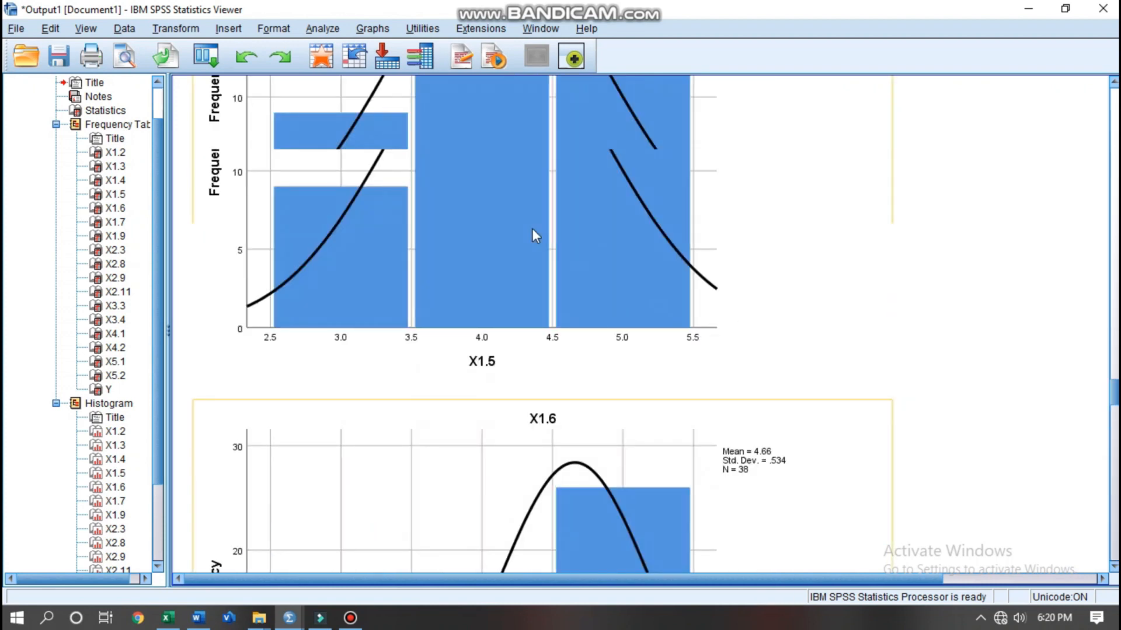